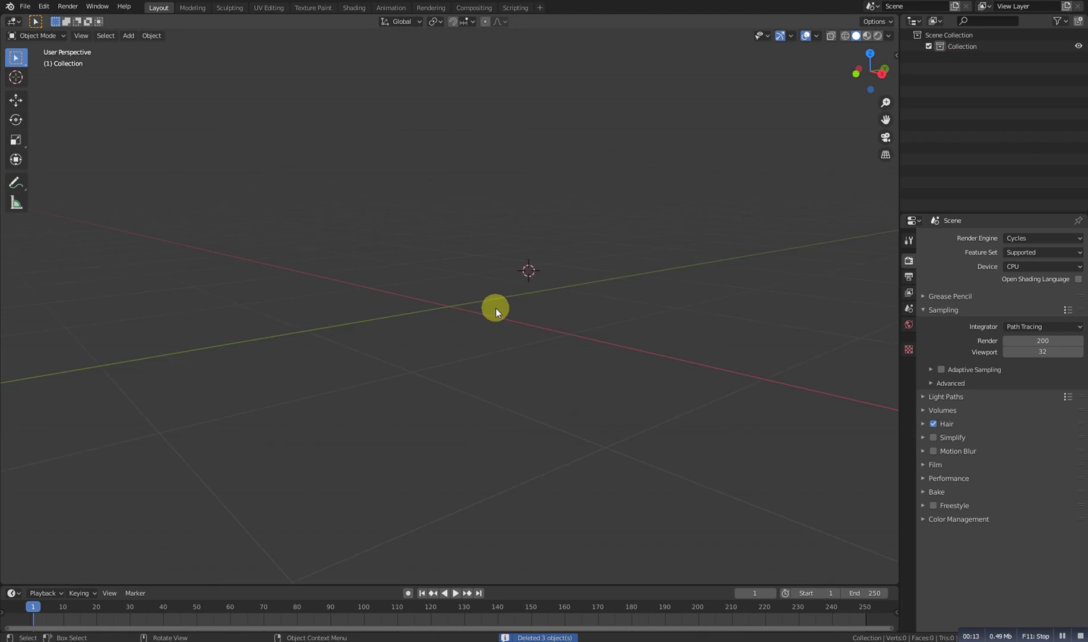
# Step: Add a plane mesh at the world origin and scale it up as a large ground surface
pyautogui.hotkey('shift', 'a')
pyautogui.moveTo(475, 261)
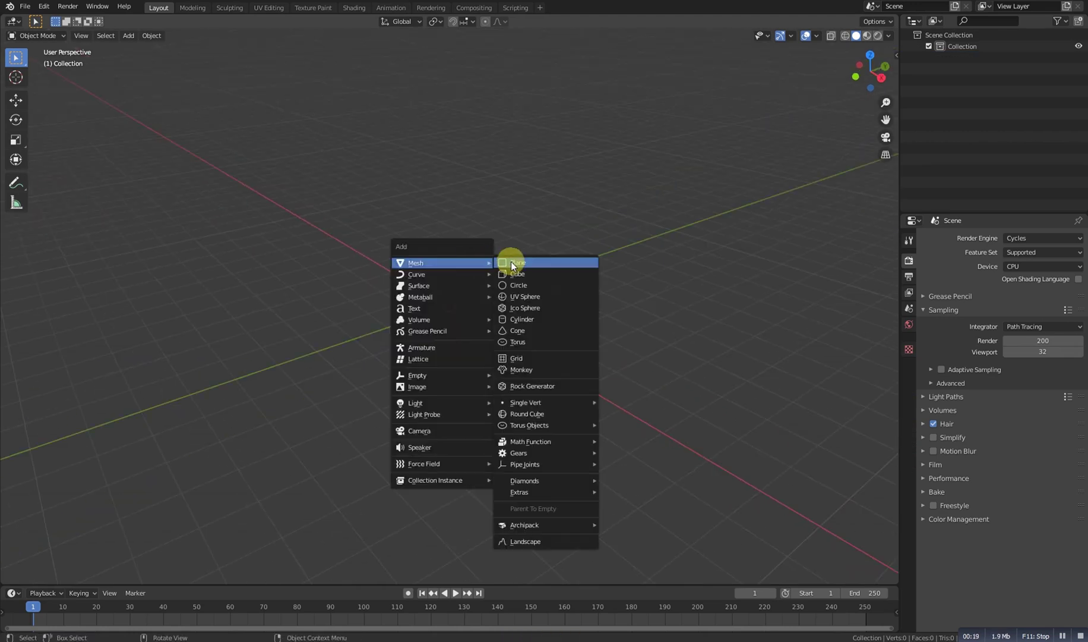
pyautogui.click(510, 262)
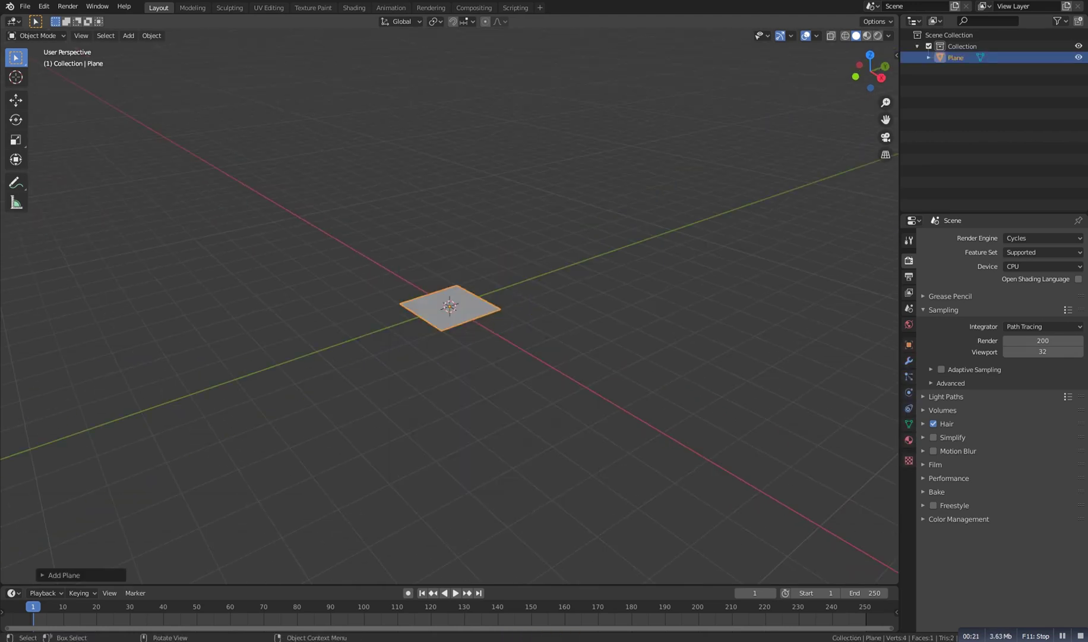
pyautogui.press('s')
pyautogui.click(704, 305)
# Step: Add a circle mesh on the plane and enter Edit Mode with proportional editing turned off
pyautogui.moveTo(704, 305); pyautogui.dragTo(414, 278, button='middle')
pyautogui.hotkey('shift', 'a')
pyautogui.moveTo(475, 275)
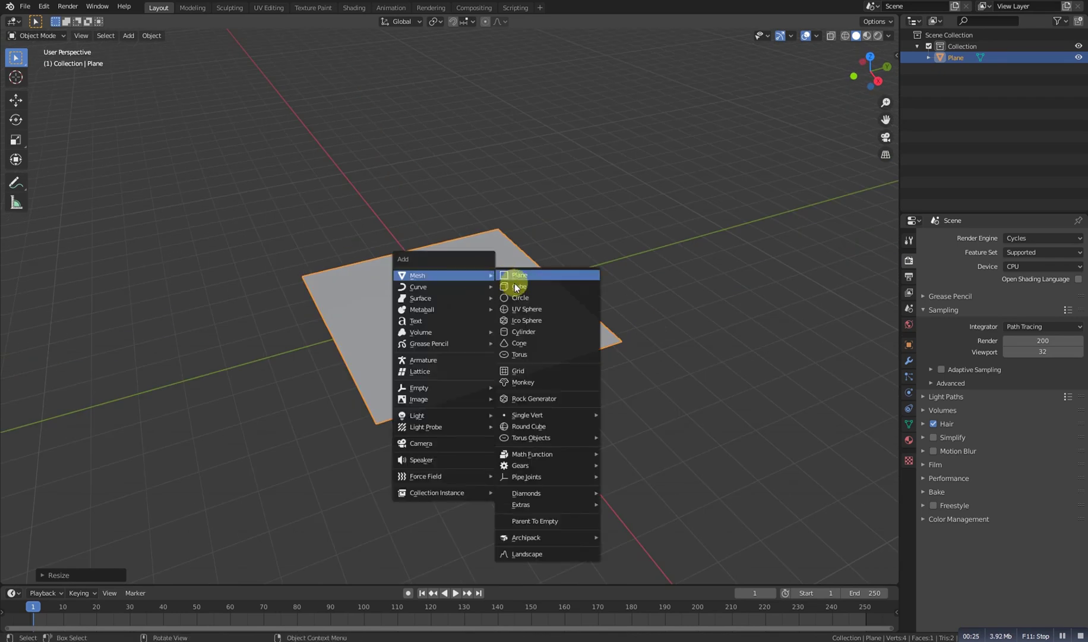
pyautogui.click(514, 295)
pyautogui.scroll(5, 488, 315)
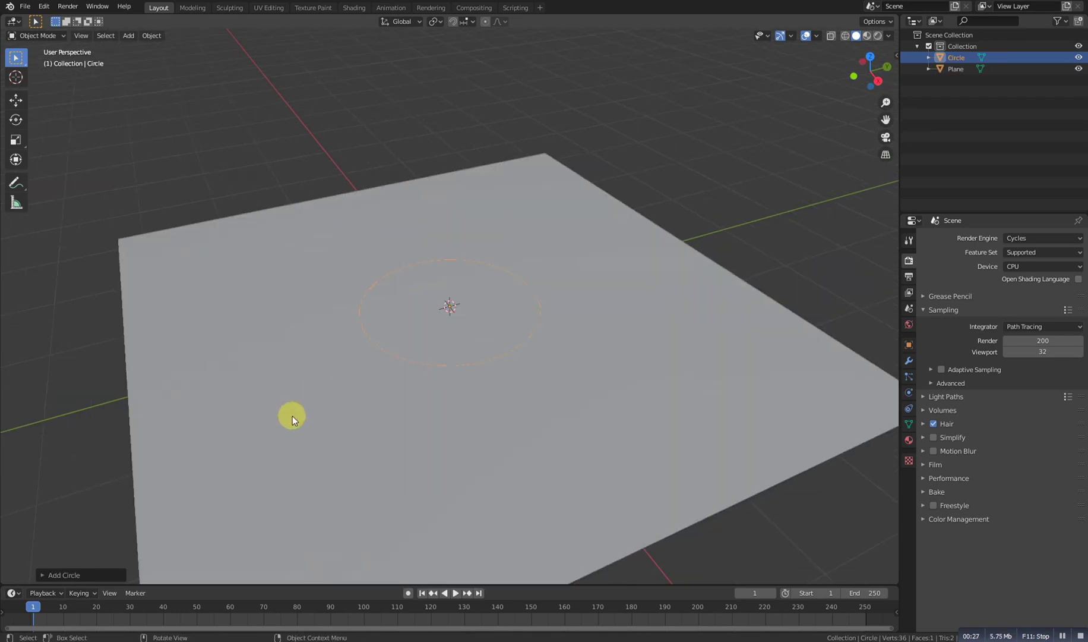
pyautogui.press('Tab')
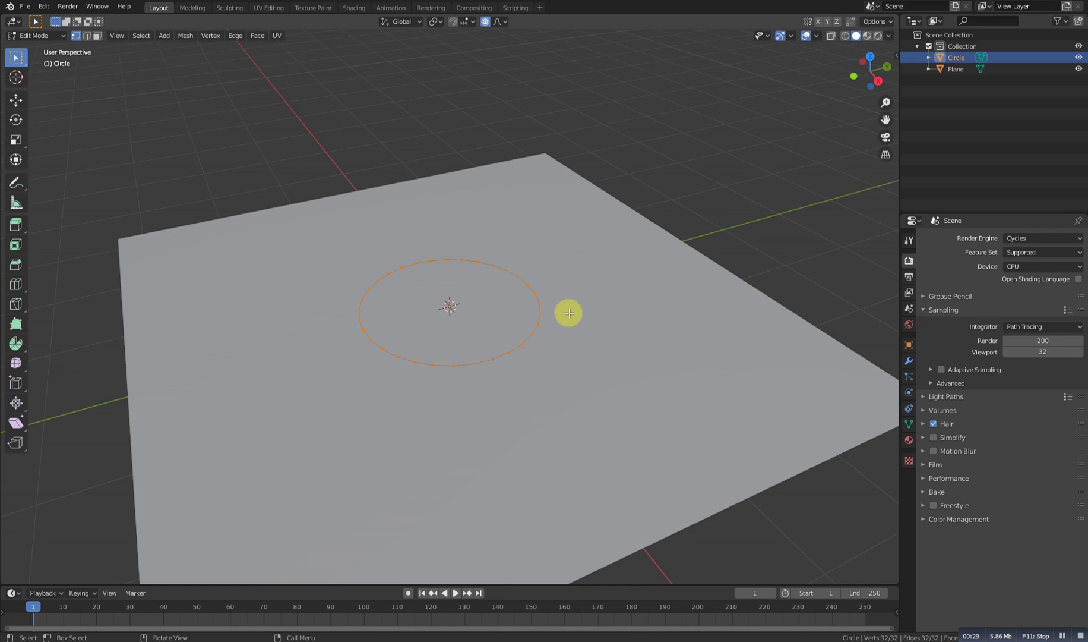
pyautogui.click(486, 22)
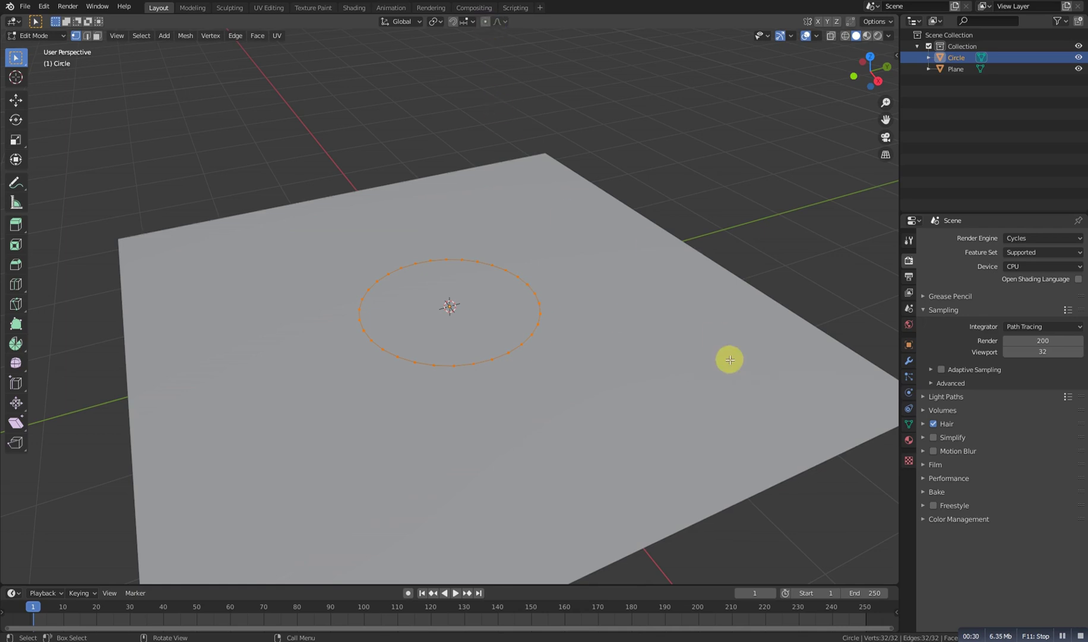
# Step: Extrude the circle's edges and scale them inward to form a narrow flat ring
pyautogui.press('e')
pyautogui.rightClick(730, 359)
pyautogui.press('s')
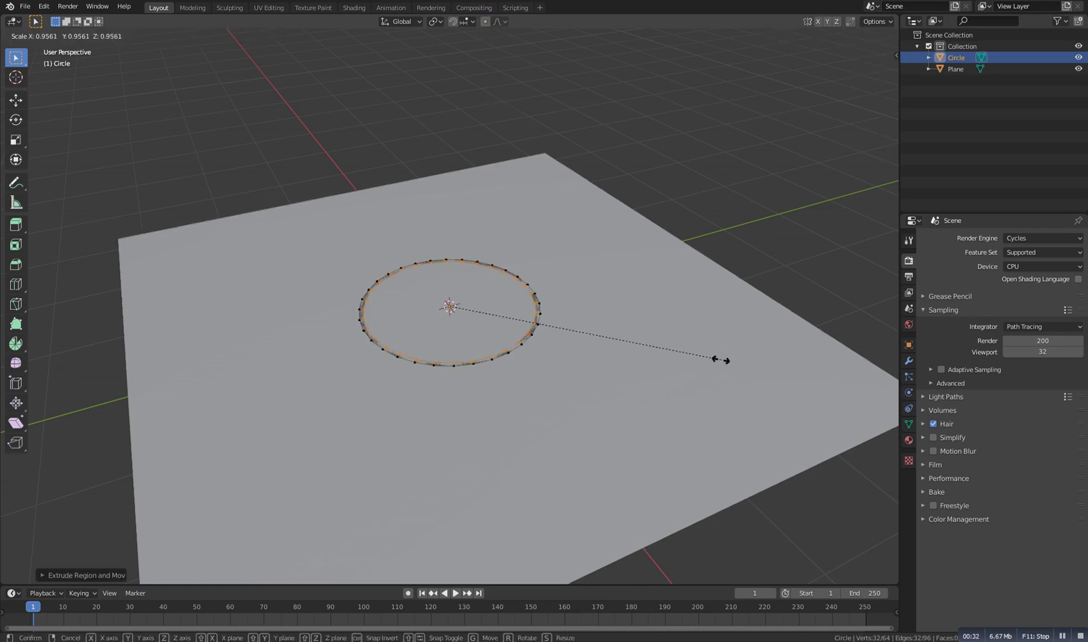
pyautogui.click(677, 352)
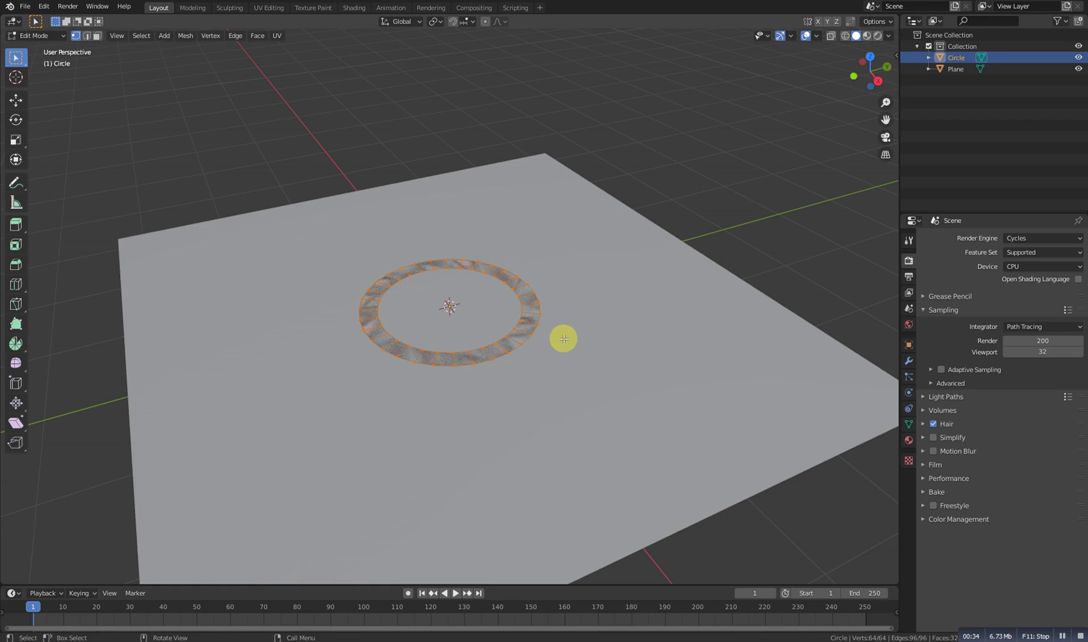
# Step: Extrude the flat ring's faces upward about 0.2 m and adjust the height of the upper faces
pyautogui.press('e')
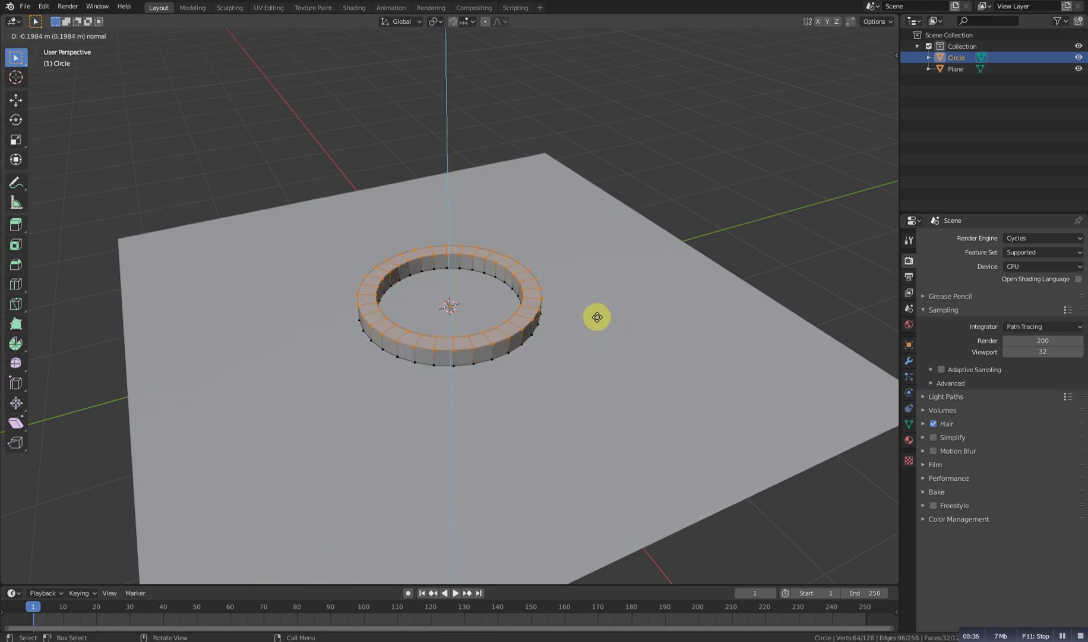
pyautogui.click(594, 316)
pyautogui.moveTo(588, 318); pyautogui.dragTo(521, 337, button='middle')
pyautogui.press('g')
pyautogui.click(532, 336)
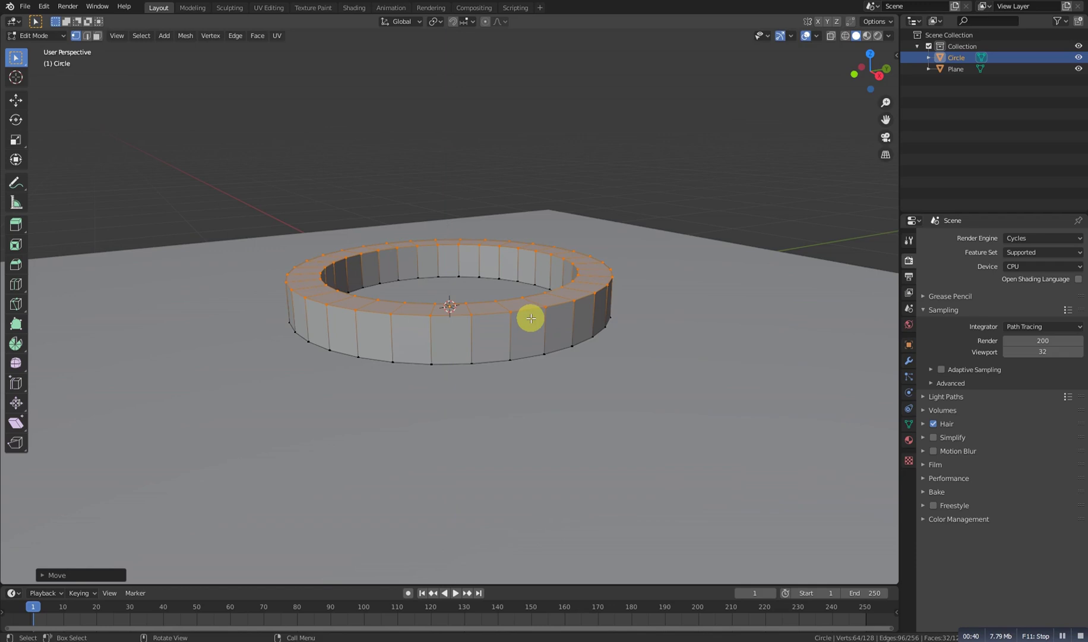
# Step: Add a centred edge loop around the ring's outer wall and scale it outward to bulge the band
pyautogui.hotkey('ctrl', 'r')
pyautogui.click(530, 334)
pyautogui.rightClick(621, 349)
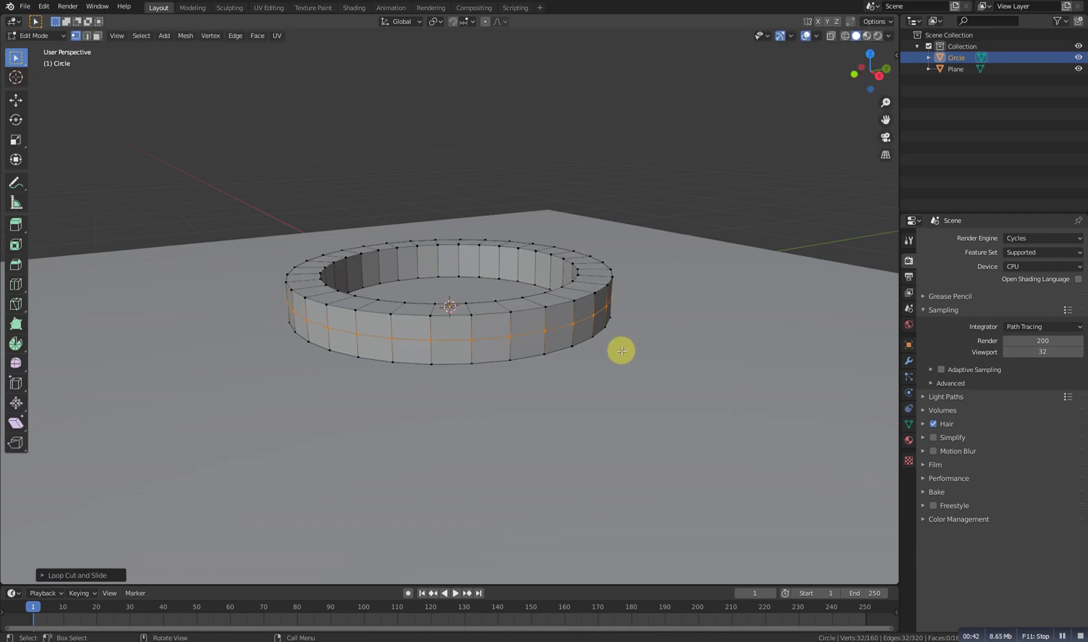
pyautogui.press('s')
pyautogui.click(547, 320)
pyautogui.moveTo(548, 321); pyautogui.dragTo(512, 307, button='middle')
# Step: Return to Object Mode and scale the ring along the Z axis
pyautogui.press('Tab')
pyautogui.scroll(-3, 517, 377)
pyautogui.scroll(3, 506, 341)
pyautogui.press('s')
pyautogui.press('z')
pyautogui.click(563, 368)
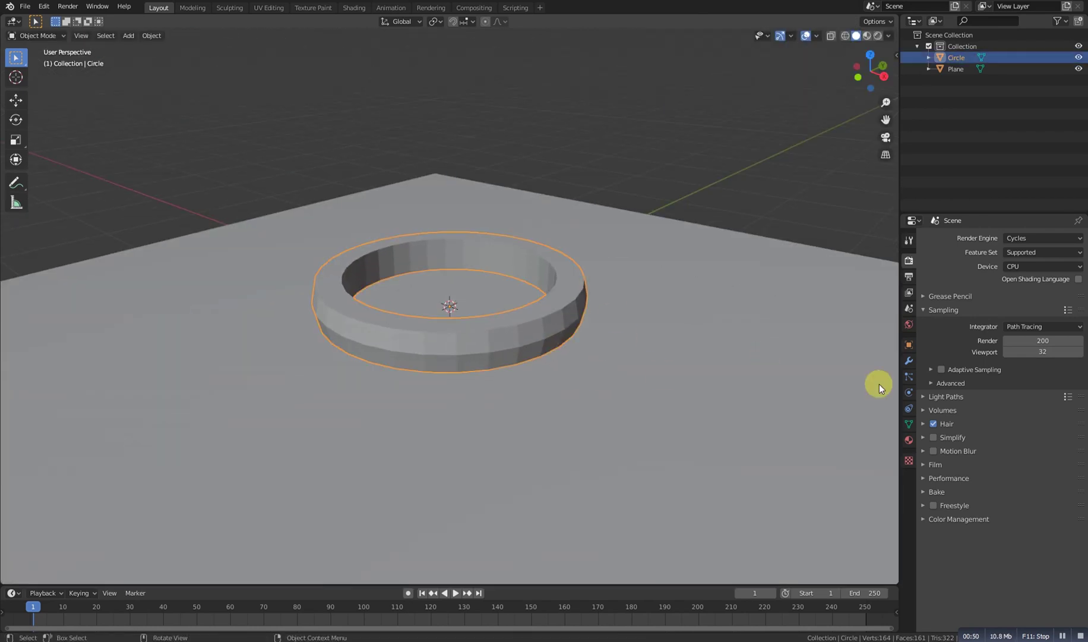
# Step: Add a Subdivision Surface modifier to the ring with 2 viewport subdivisions
pyautogui.click(908, 360)
pyautogui.click(987, 237)
pyautogui.click(805, 425)
pyautogui.moveTo(954, 323); pyautogui.dragTo(964, 324)
pyautogui.hotkey('alt', 'a')
# Step: Try to scale the subdivided ring along the Z axis again
pyautogui.moveTo(517, 328); pyautogui.dragTo(513, 298, button='middle')
pyautogui.press('Tab')
pyautogui.press('Tab')
pyautogui.scroll(-3, 534, 308)
pyautogui.click(513, 299)
pyautogui.press('s')
pyautogui.press('z')
pyautogui.click(556, 328)
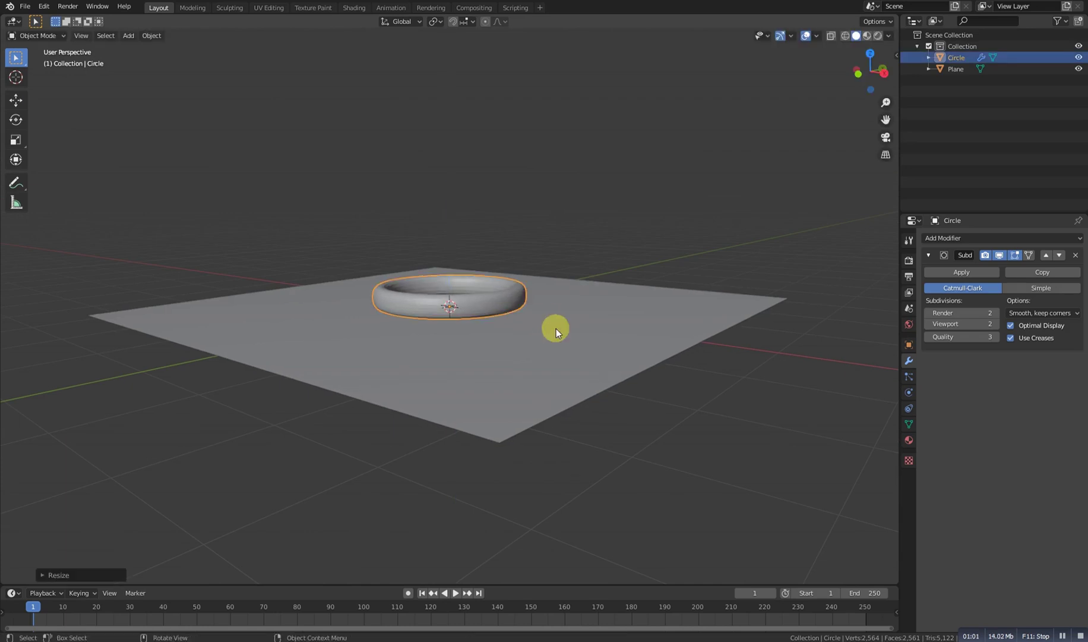
# Step: Cancel the vertical move of the ring and undo its last vertical scaling
pyautogui.press('g')
pyautogui.press('z')
pyautogui.press('Escape')
pyautogui.hotkey('ctrl', 'z')
pyautogui.hotkey('ctrl', 'z')
# Step: Scale the ring in the XY plane only, keeping its height, and deselect it
pyautogui.moveTo(556, 328); pyautogui.dragTo(504, 341, button='middle')
pyautogui.click(504, 341)
pyautogui.press('s')
pyautogui.hotkey('shift', 'z')
pyautogui.click(560, 353)
pyautogui.hotkey('alt', 'a')
# Step: Add a camera and align it to the current view of the ring and plane
pyautogui.scroll(-4, 445, 310)
pyautogui.hotkey('shift', 'a')
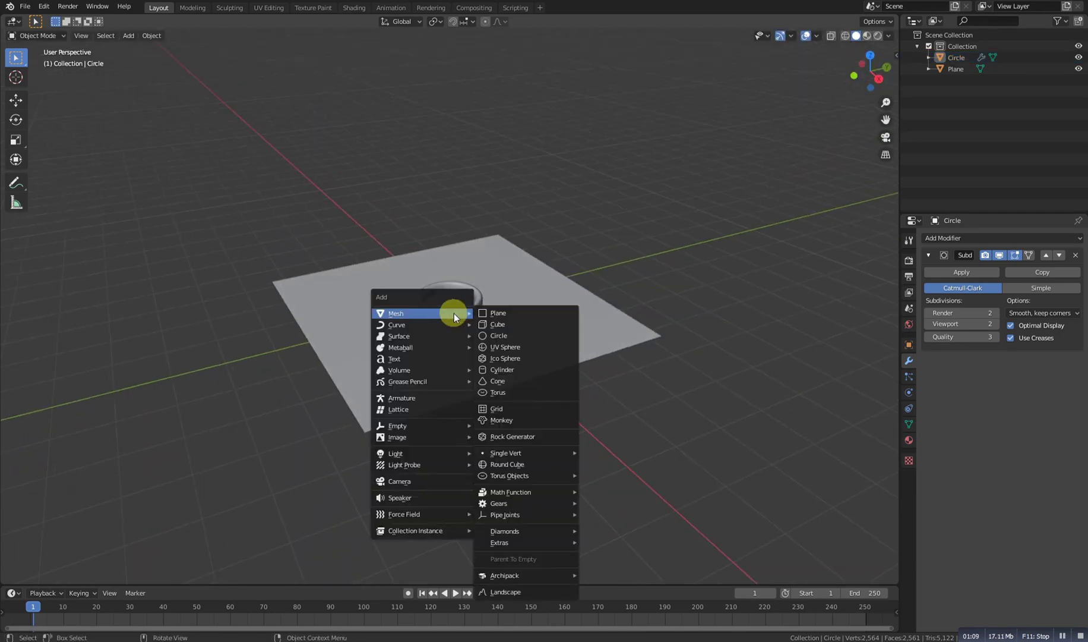
pyautogui.click(419, 485)
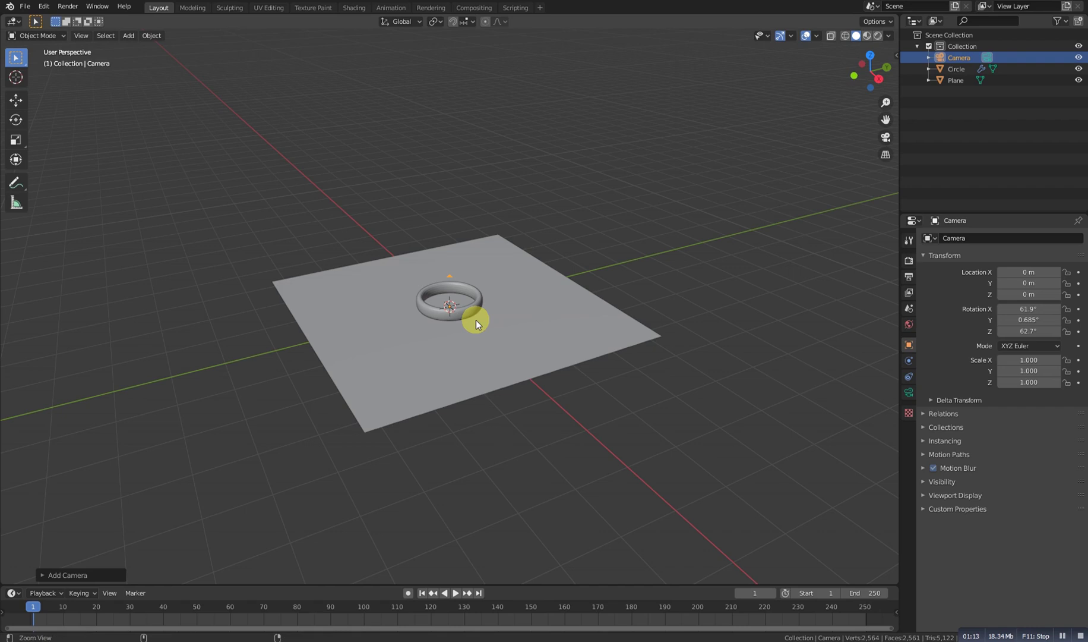
pyautogui.press('ctrl+alt+KP_0')
# Step: Fly the camera close to the ring at a low angle so the ring nearly fills the frame's width
pyautogui.hotkey('shift', '`')
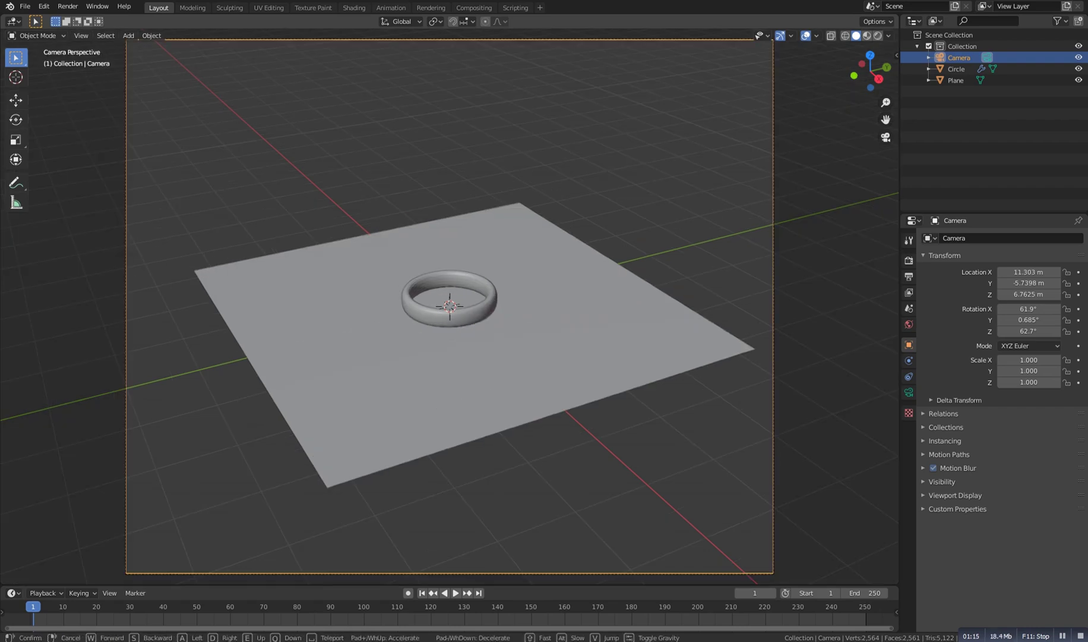
pyautogui.press('w')
pyautogui.press('w')
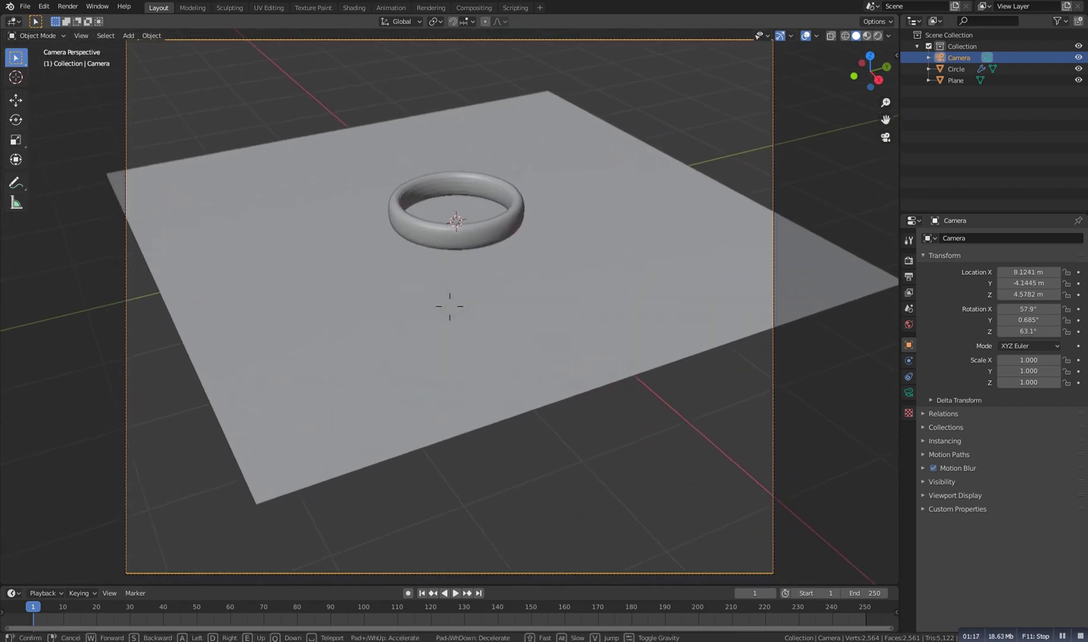
pyautogui.press('w')
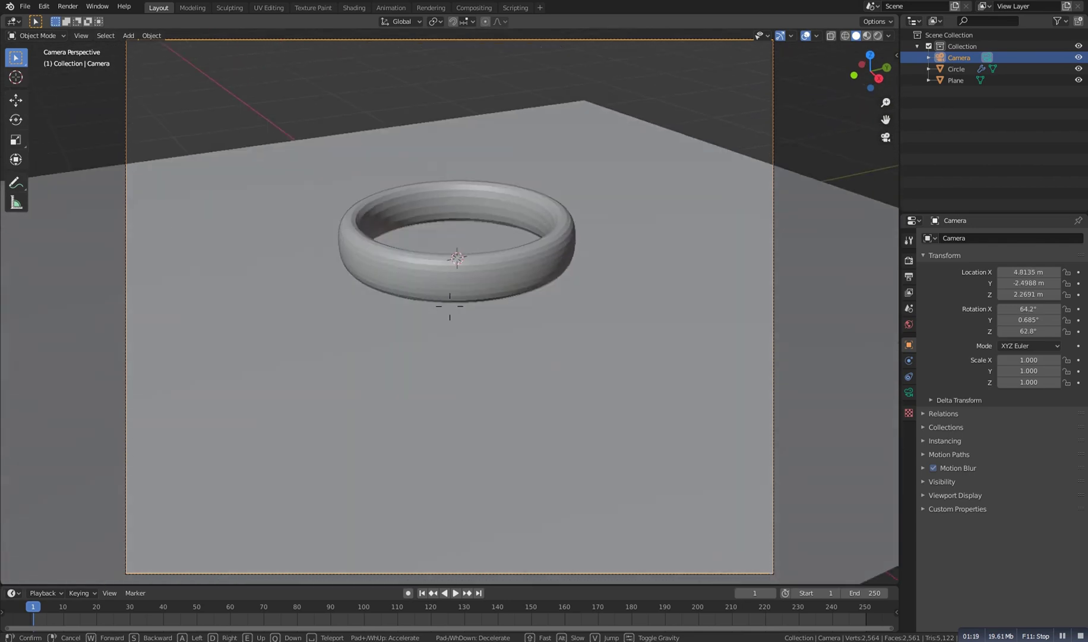
pyautogui.press('w')
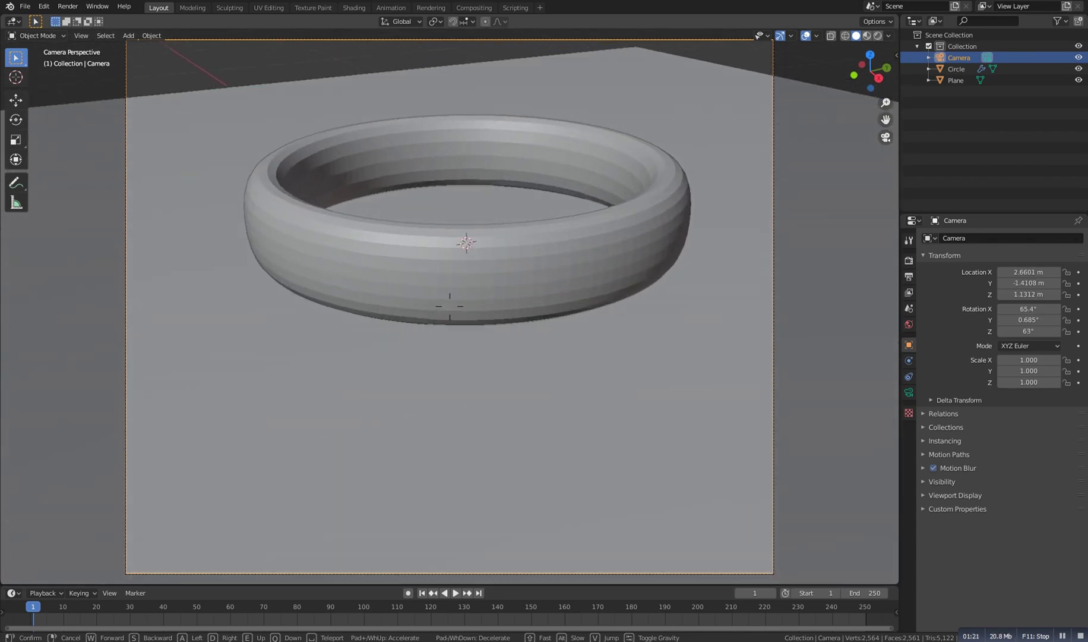
pyautogui.press('w')
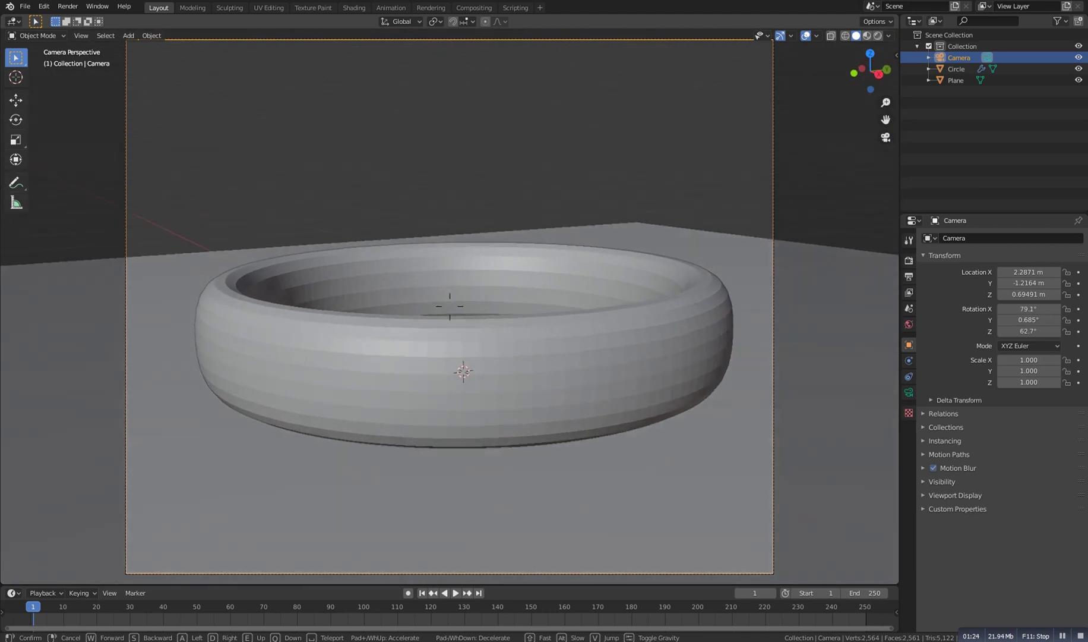
pyautogui.click(470, 300)
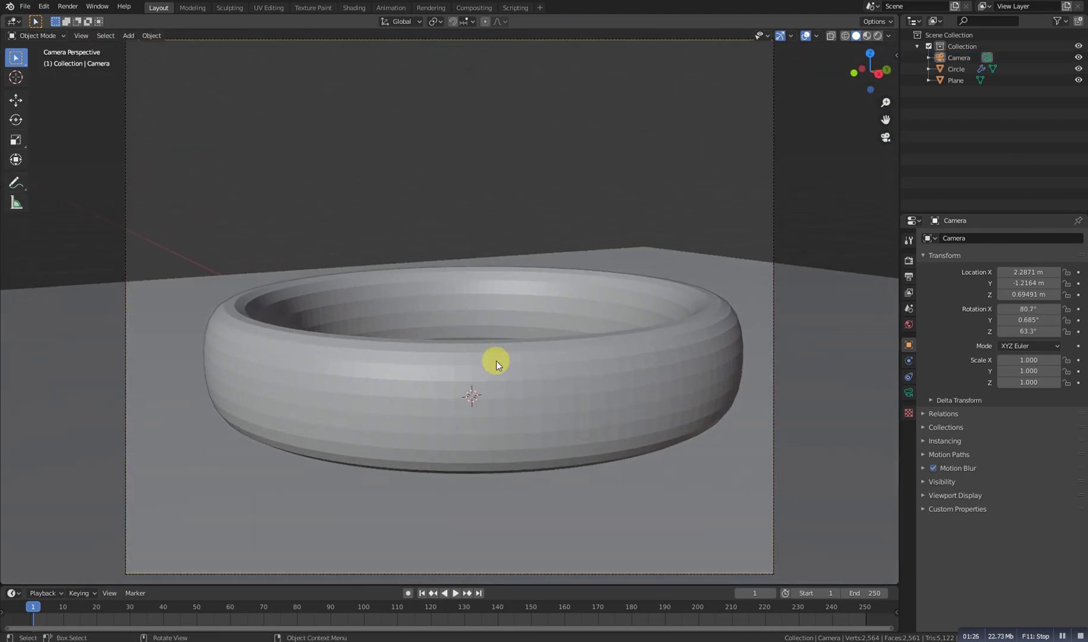
# Step: Apply smooth shading to the ring
pyautogui.scroll(-3, 475, 353)
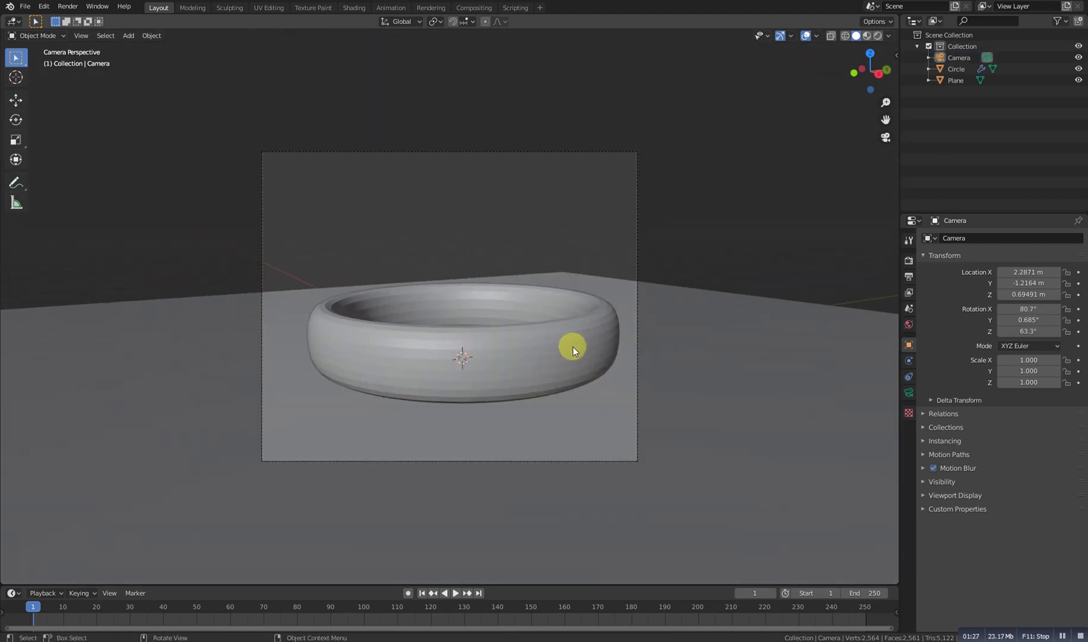
pyautogui.click(561, 349)
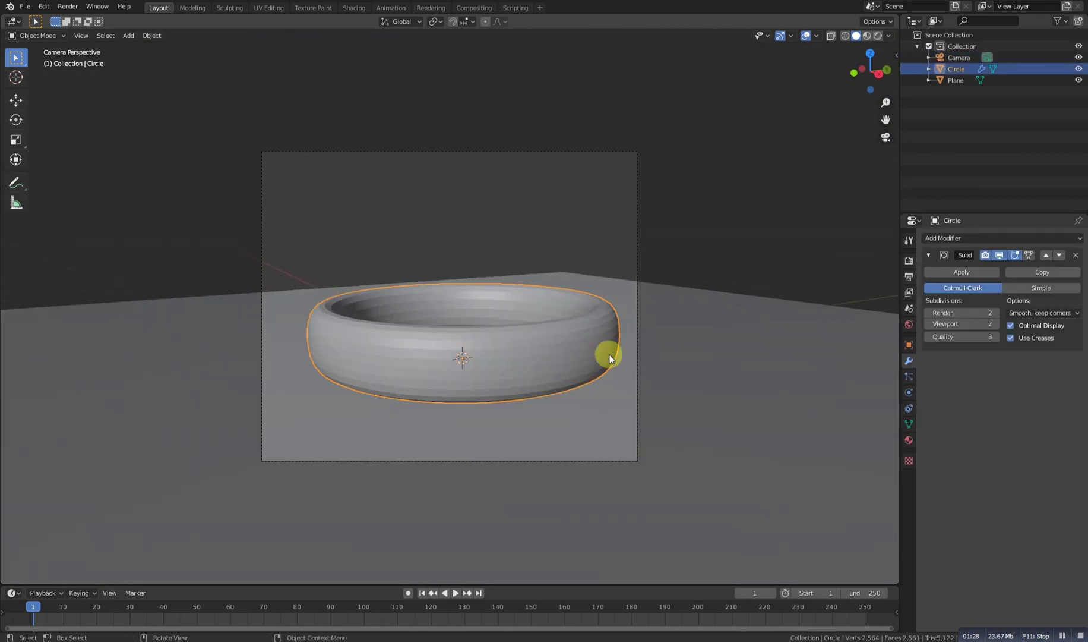
pyautogui.rightClick(567, 321)
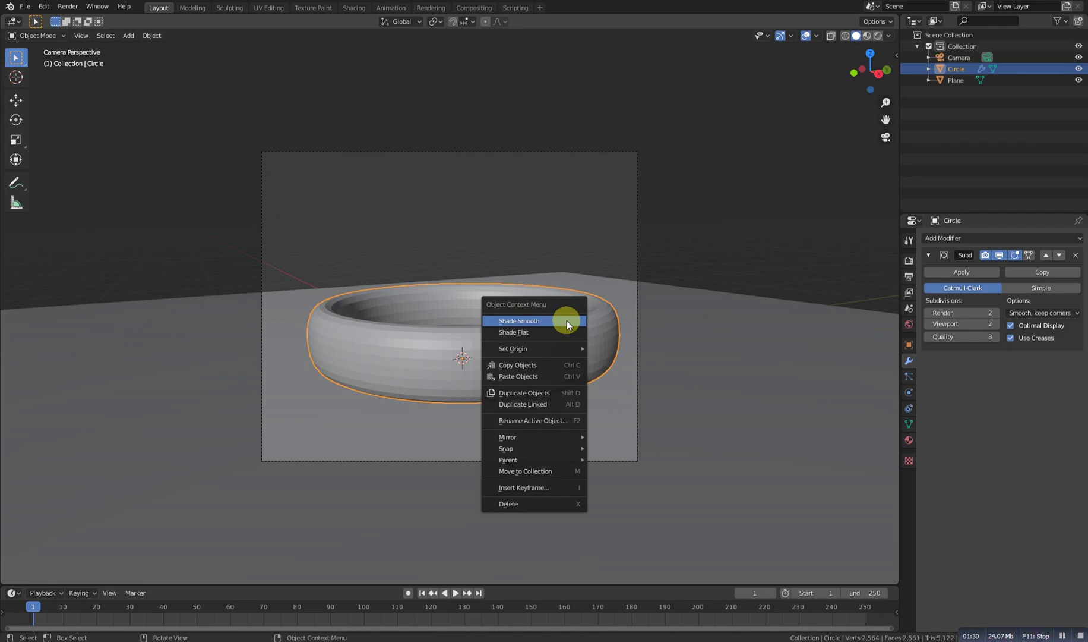
pyautogui.click(568, 320)
pyautogui.hotkey('alt', 'a')
# Step: Place the 3D cursor away from the ring and create a new material for the ring
pyautogui.keyDown('shift'); pyautogui.rightClick(753, 226); pyautogui.keyUp('shift')
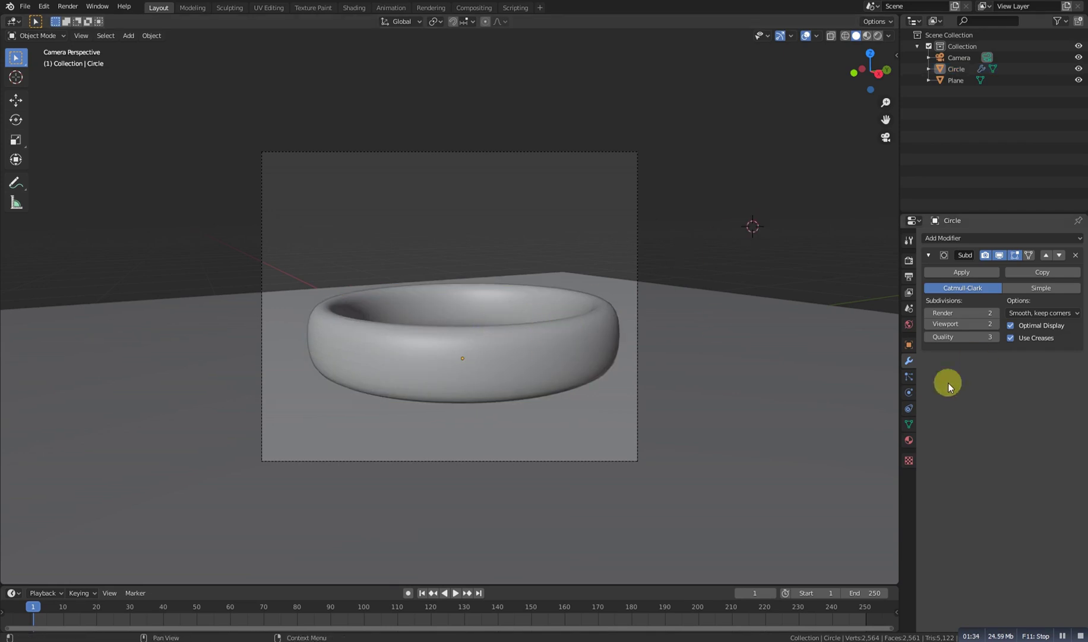
pyautogui.click(908, 440)
pyautogui.click(983, 276)
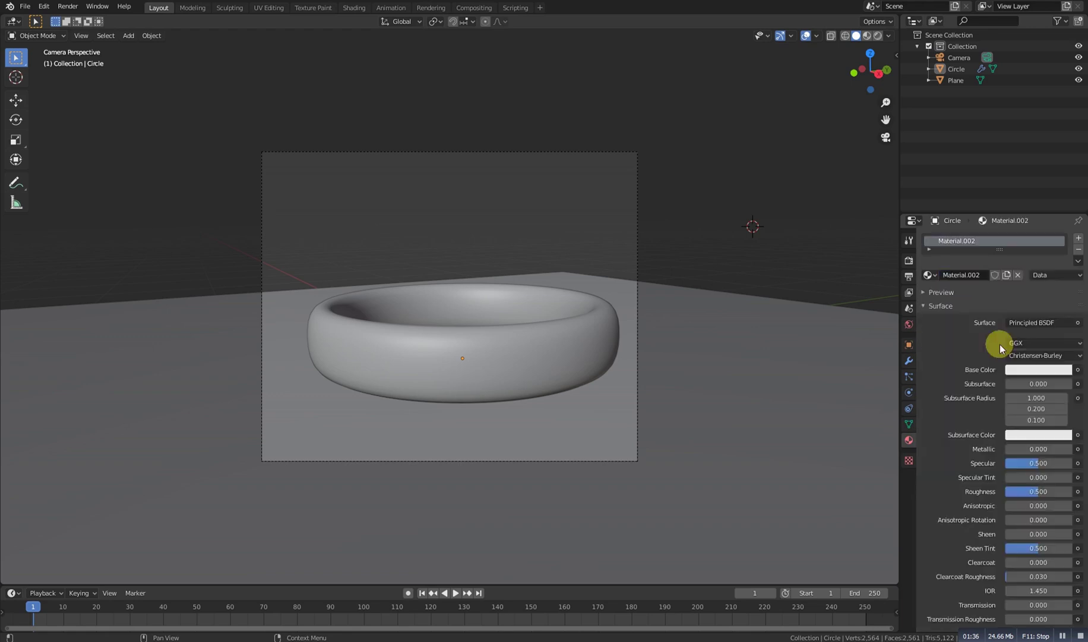
# Step: Set the world background colour to an Environment Texture using the tomoco_studio.exr image
pyautogui.click(908, 323)
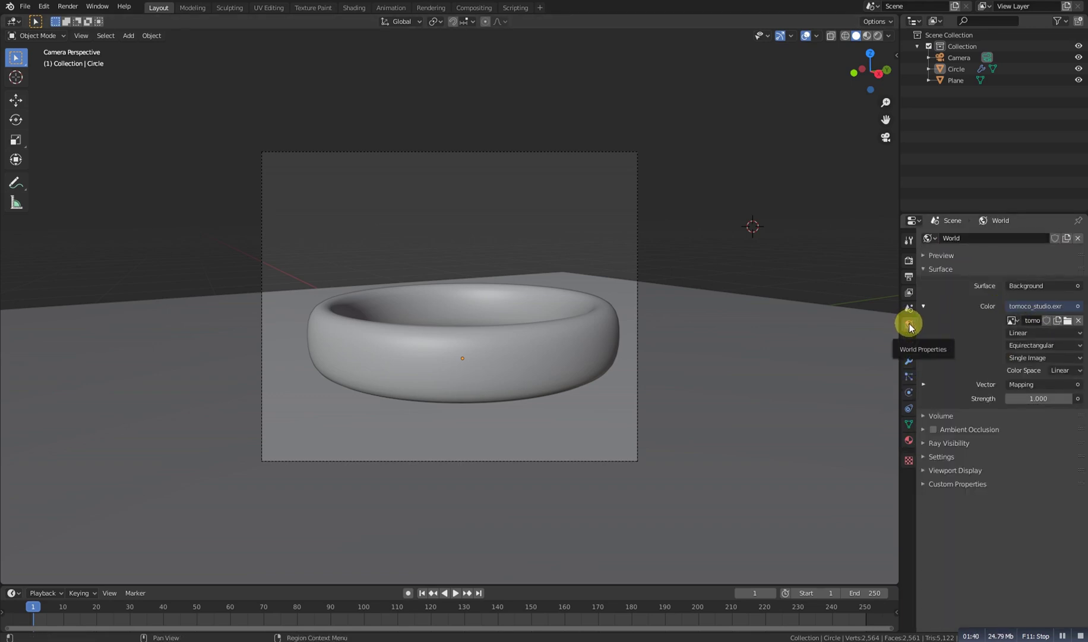
pyautogui.click(1059, 308)
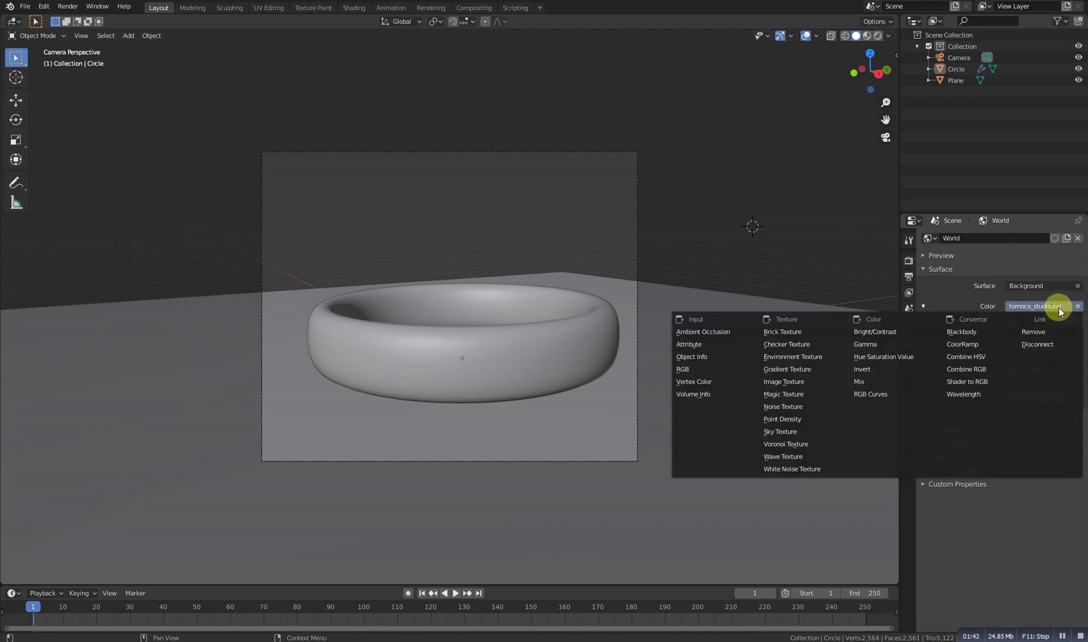
pyautogui.click(810, 357)
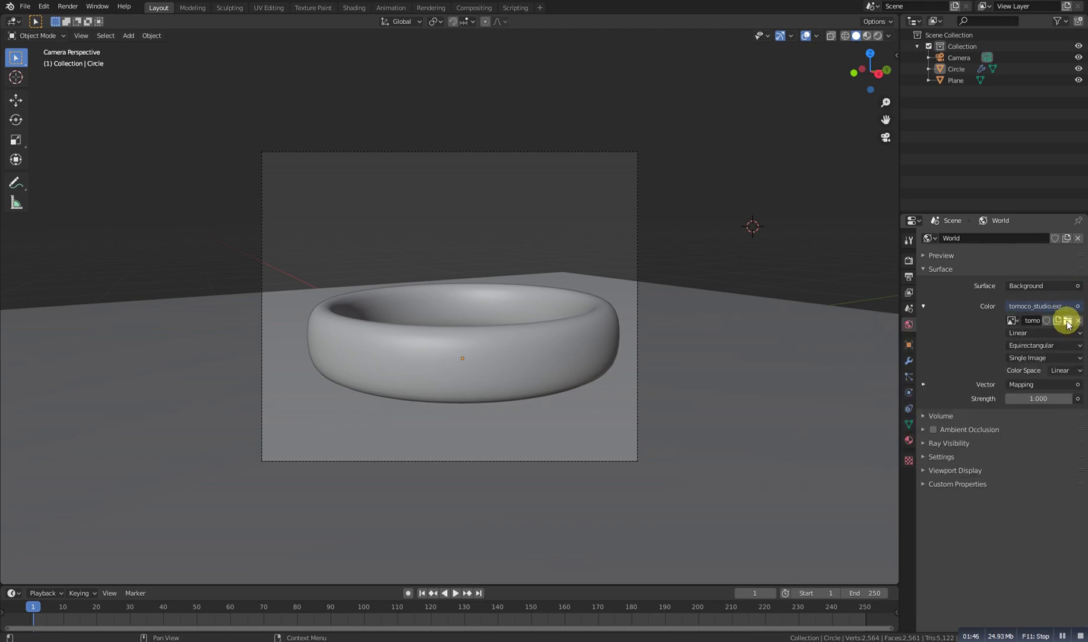
pyautogui.click(1067, 320)
pyautogui.scroll(-5, 556, 398)
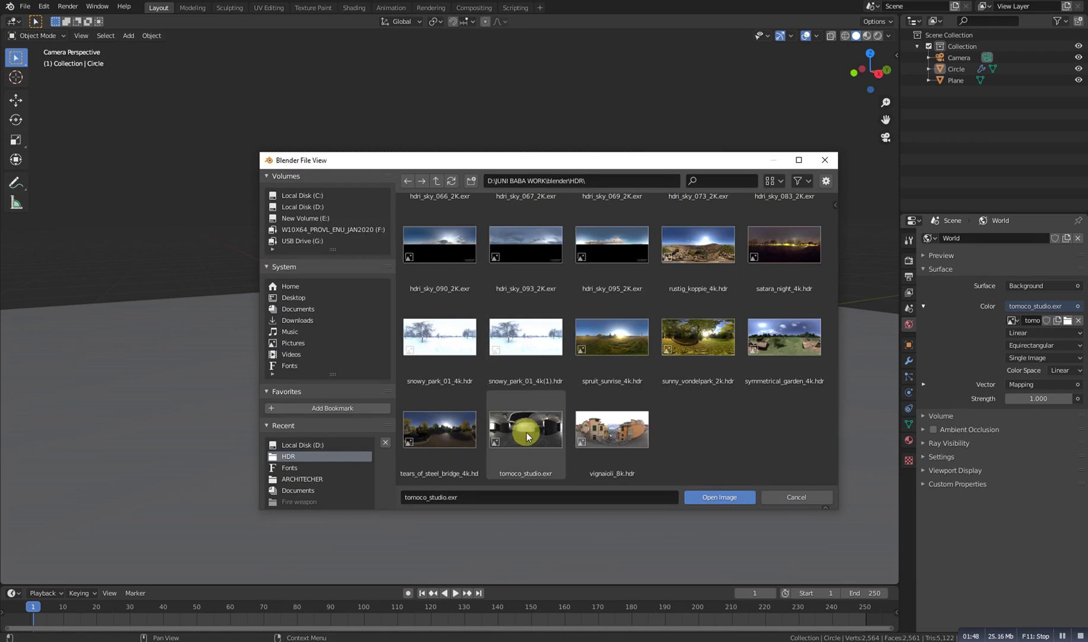
pyautogui.click(531, 443)
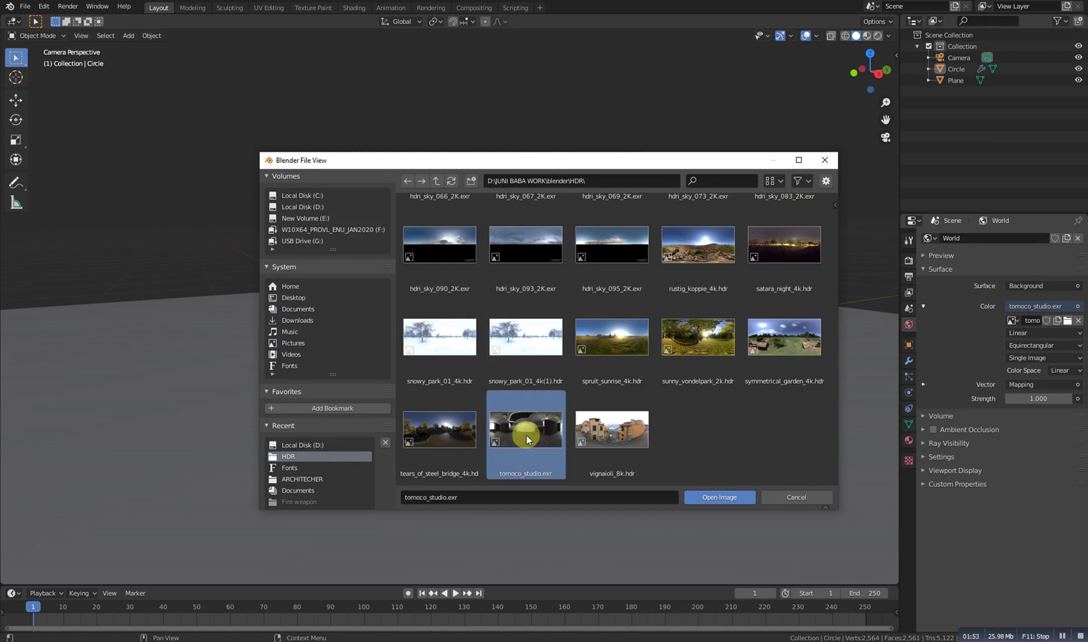
pyautogui.click(716, 497)
# Step: Preview the camera view in rendered shading to check the environment lighting, and return to solid shading
pyautogui.scroll(3, 573, 338)
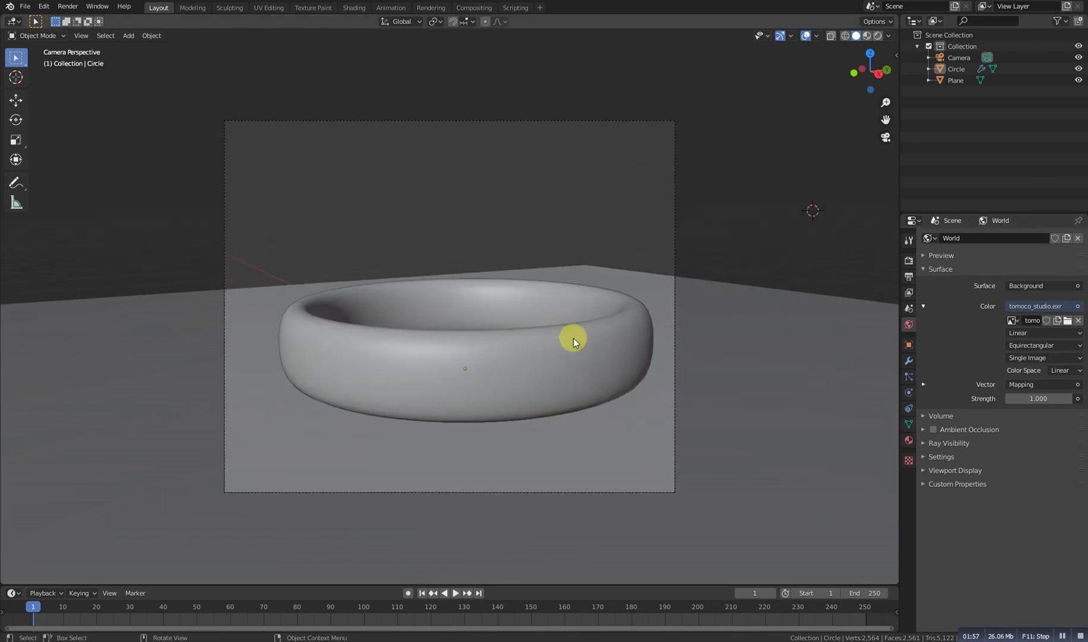
pyautogui.press('z')
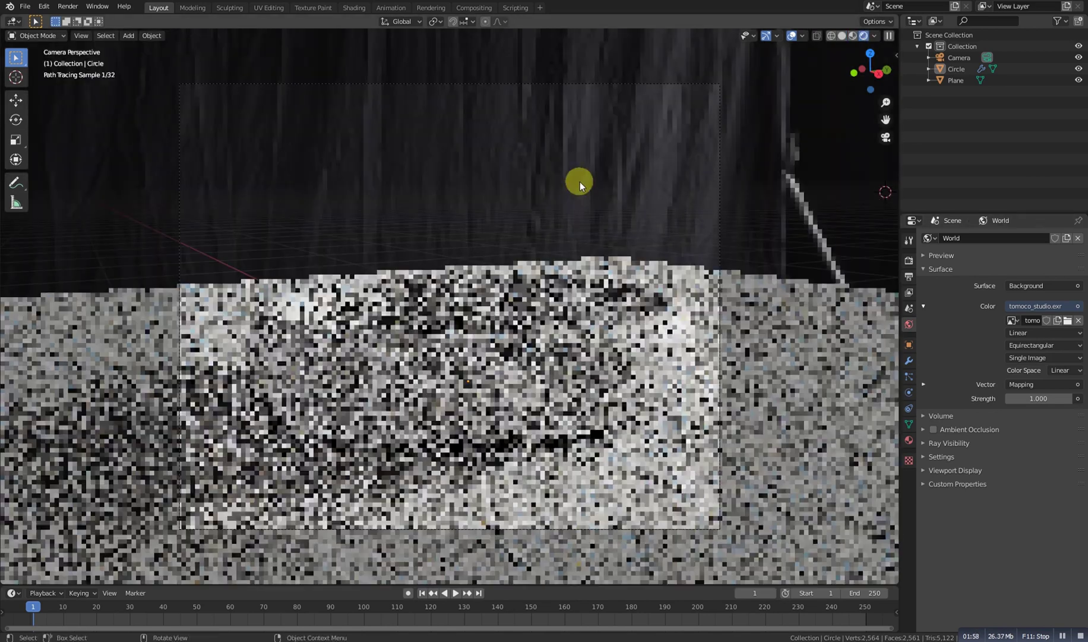
pyautogui.press('z')
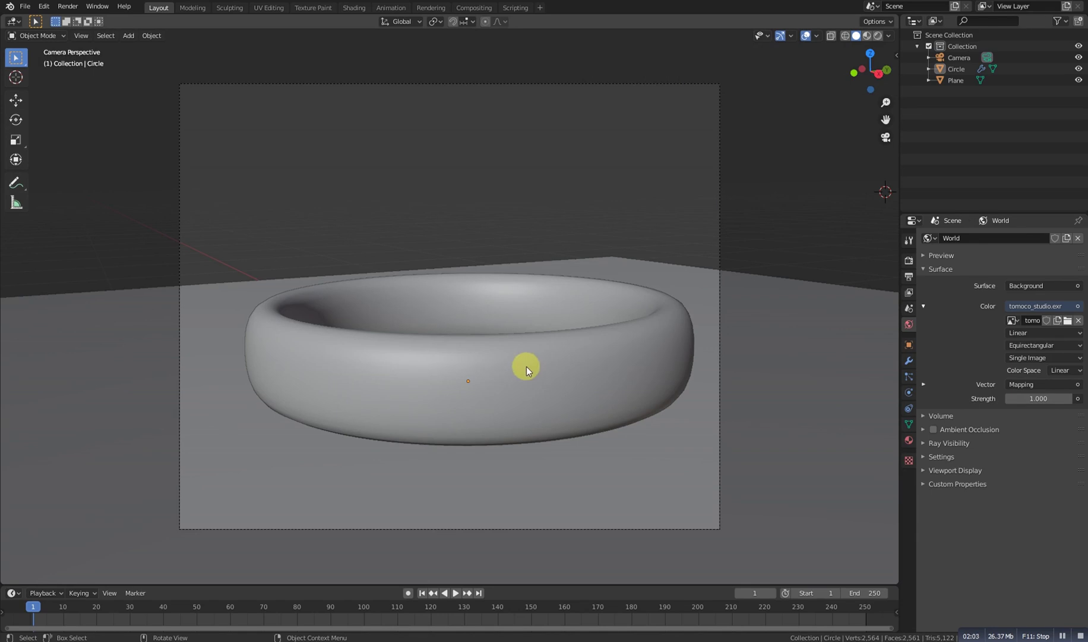
# Step: Open the ring's material in the Shading workspace, with all its nodes in view and the 3D view looking through the camera
pyautogui.click(529, 318)
pyautogui.click(356, 7)
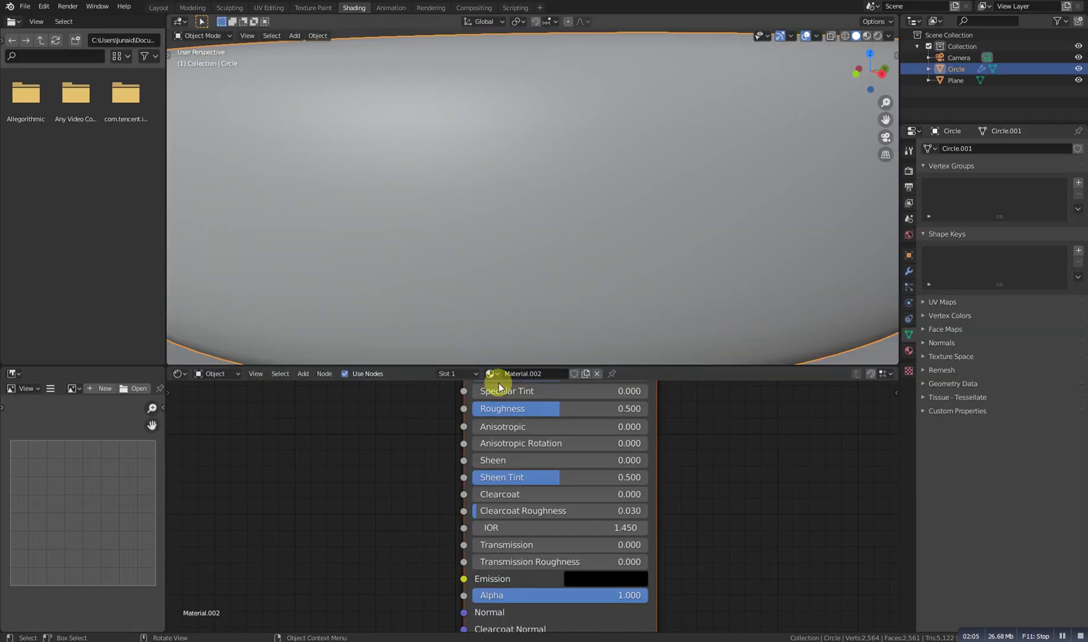
pyautogui.scroll(-5, 455, 515)
pyautogui.scroll(-8, 505, 290)
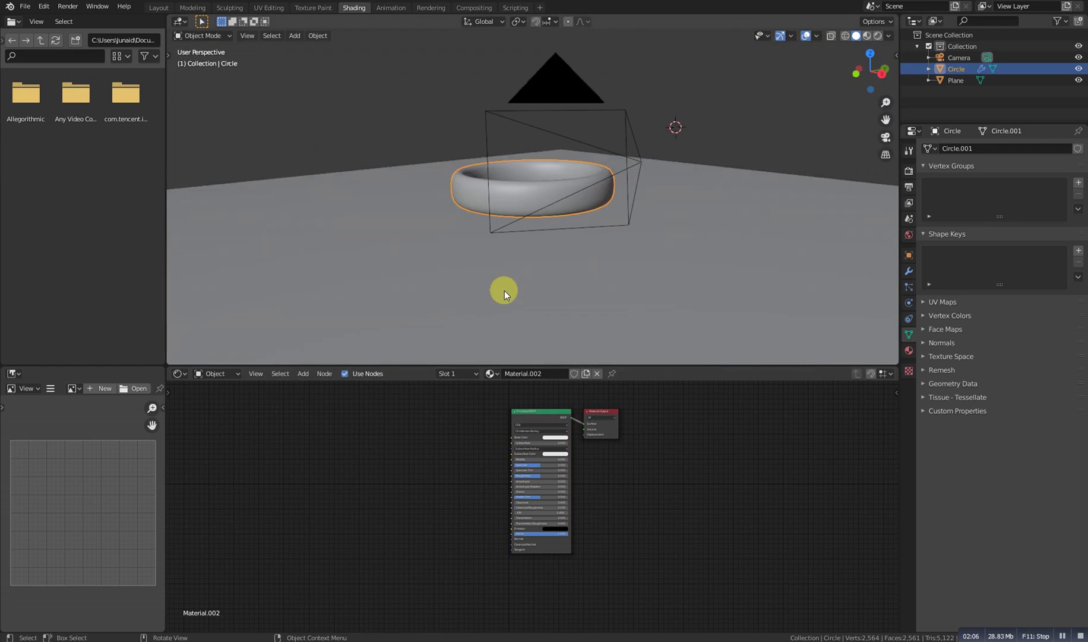
pyautogui.hotkey('alt', 'a')
pyautogui.press('KP_0')
pyautogui.scroll(3, 541, 232)
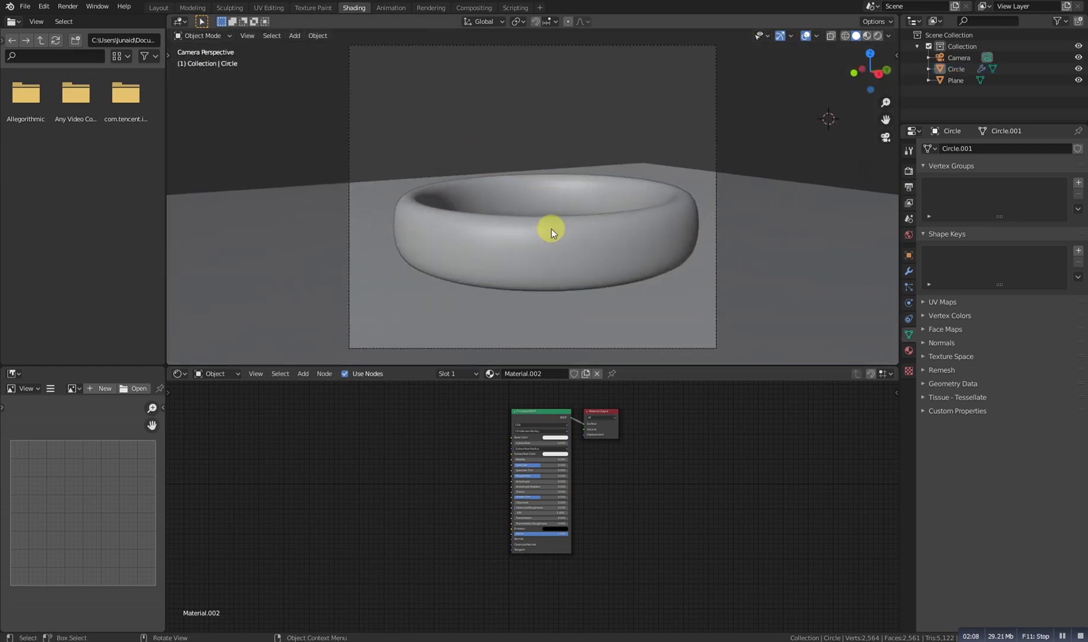
# Step: Create a new material for the ground plane and give it a pale blue base colour
pyautogui.click(731, 354)
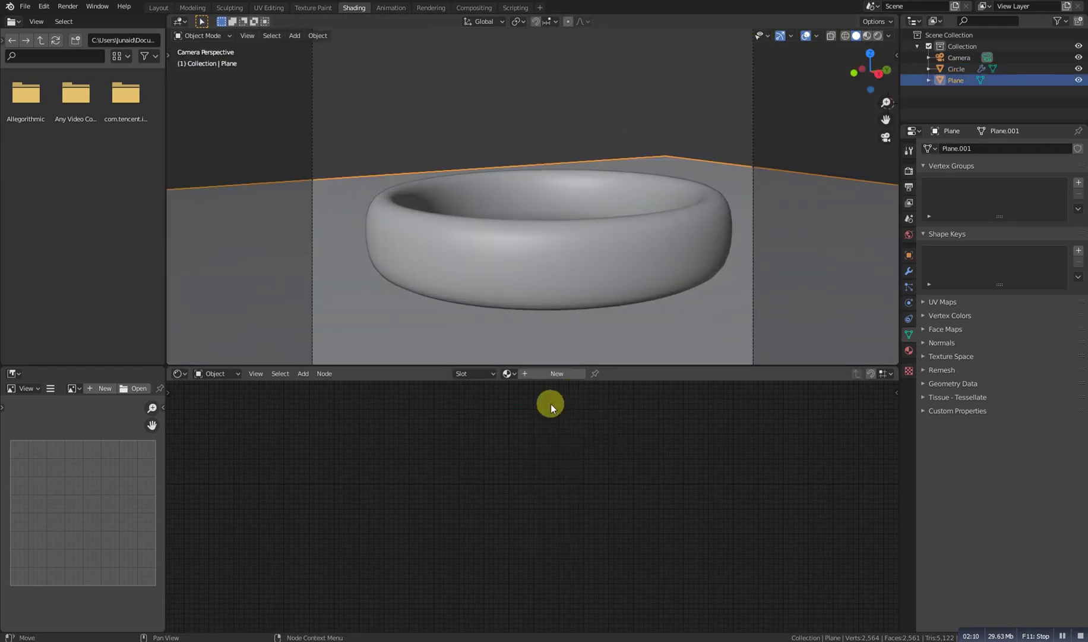
pyautogui.click(554, 373)
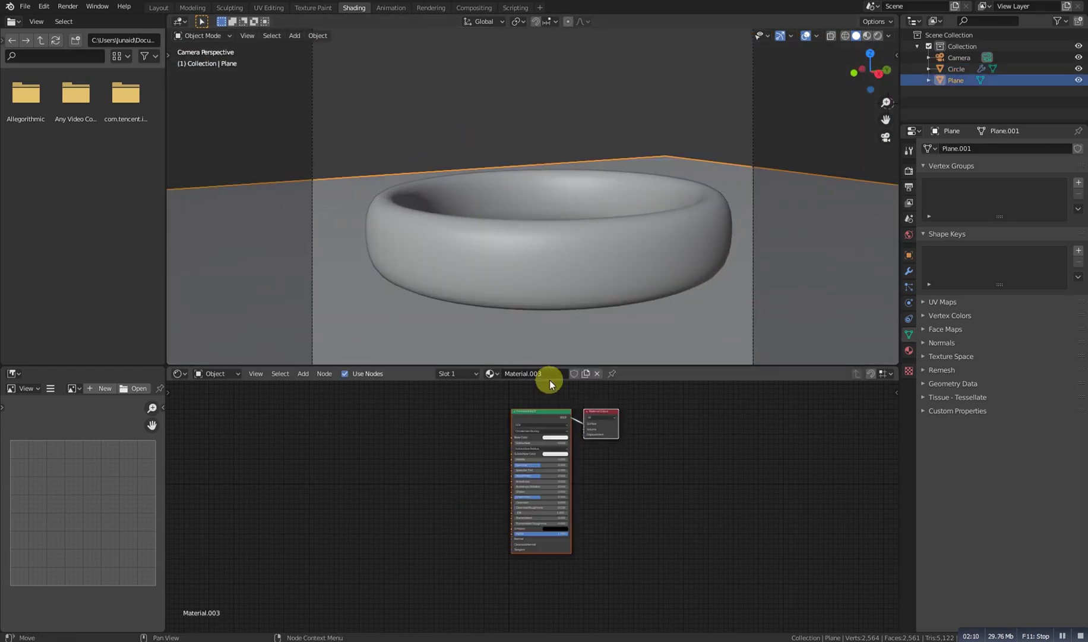
pyautogui.scroll(3, 527, 428)
pyautogui.moveTo(467, 459); pyautogui.dragTo(455, 472, button='middle')
pyautogui.scroll(3, 455, 473)
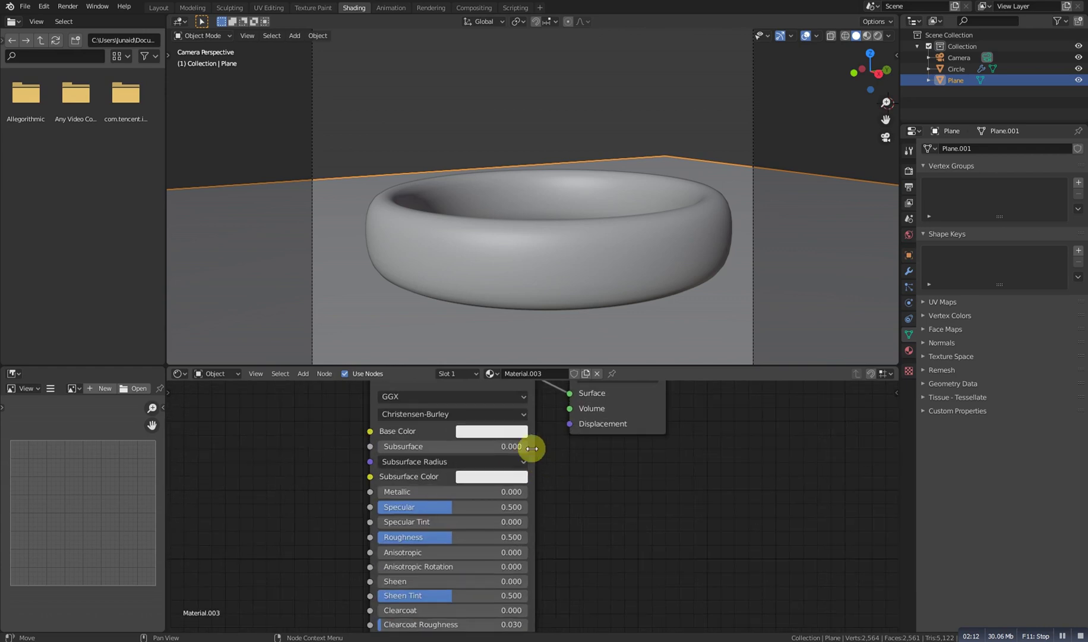
pyautogui.click(511, 431)
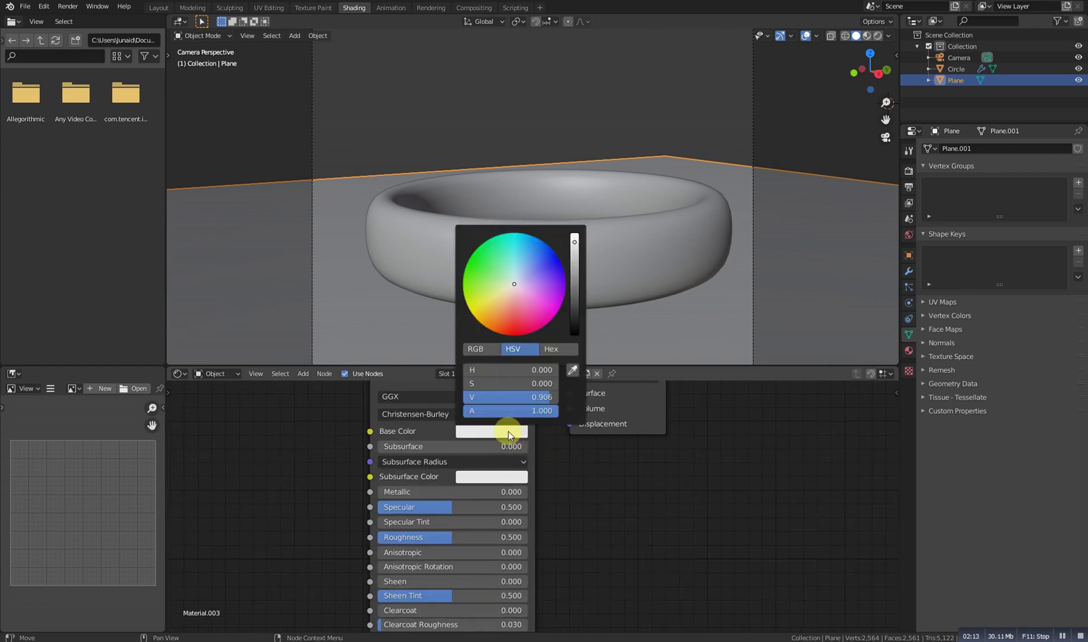
pyautogui.click(518, 278)
# Step: Preview the plane's new colour in rendered shading and return to solid shading
pyautogui.press('z')
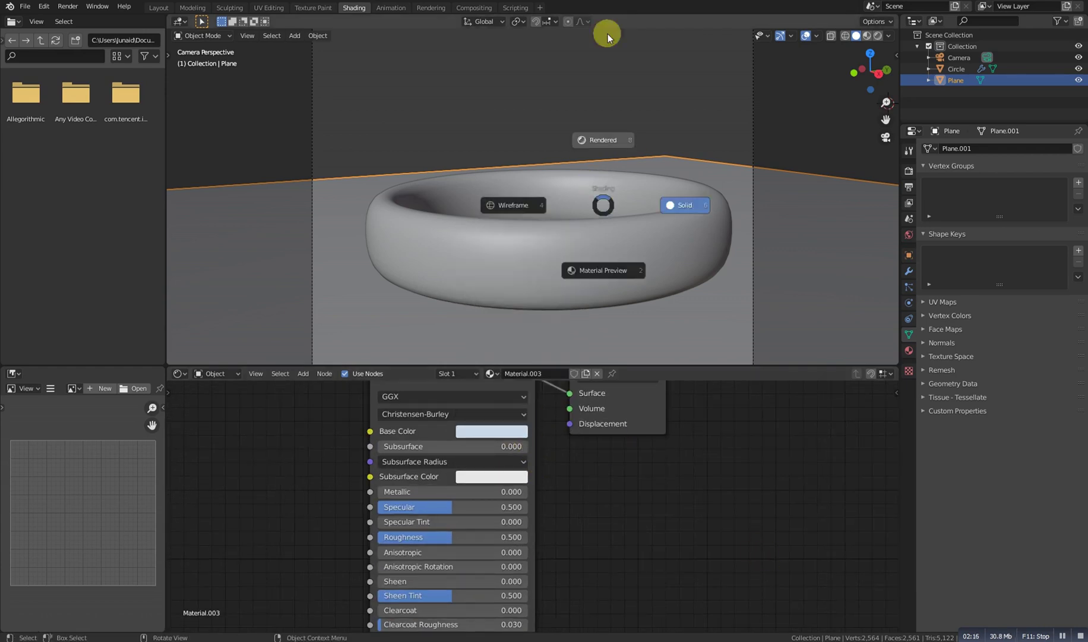
pyautogui.press('z')
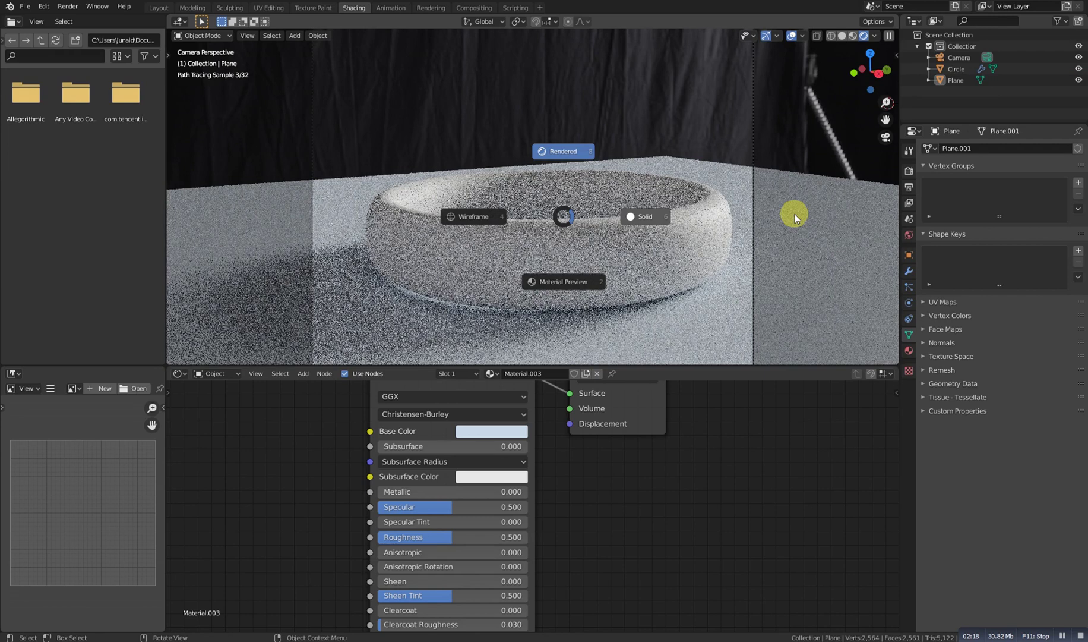
pyautogui.click(794, 215)
# Step: Move the ring down about 0.013 m along the Z axis and deselect it
pyautogui.click(575, 256)
pyautogui.press('g')
pyautogui.press('z')
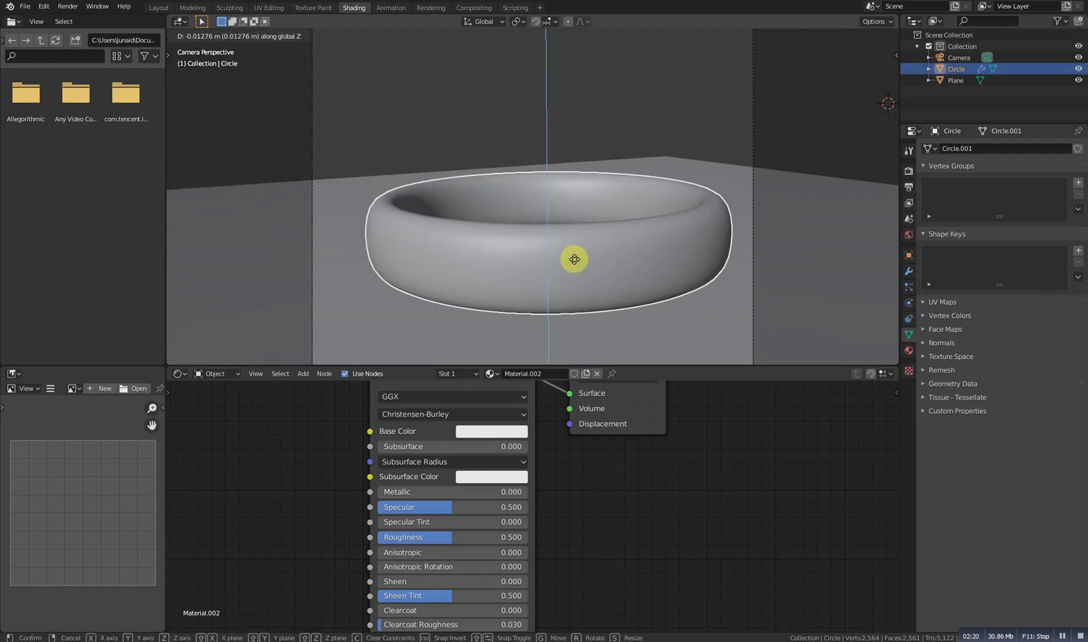
pyautogui.click(576, 260)
pyautogui.hotkey('alt', 'a')
# Step: Check the ring's contact with the plane in rendered shading and return to solid shading
pyautogui.press('z')
pyautogui.click(588, 155)
pyautogui.press('z')
pyautogui.click(793, 283)
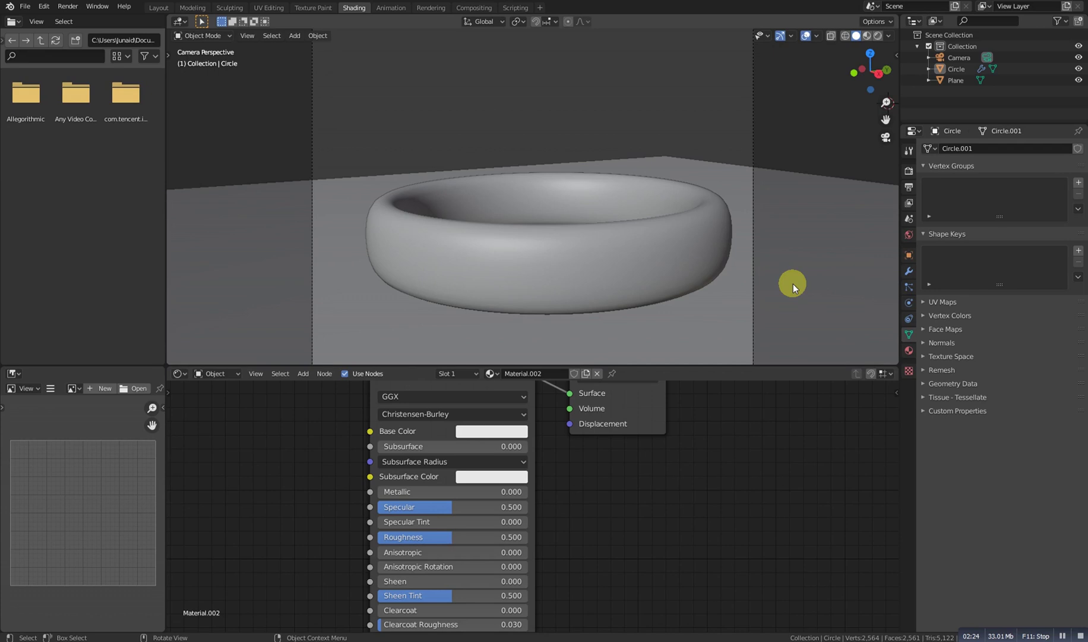
# Step: Change the surface shader of the ring's material to Glossy BSDF
pyautogui.click(645, 265)
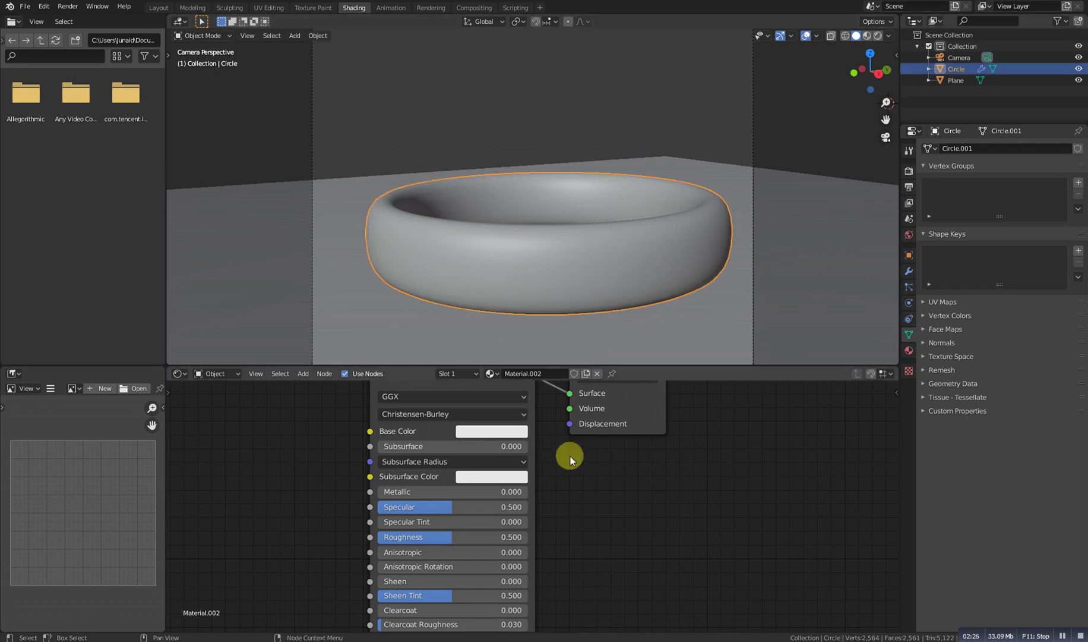
pyautogui.press('Home')
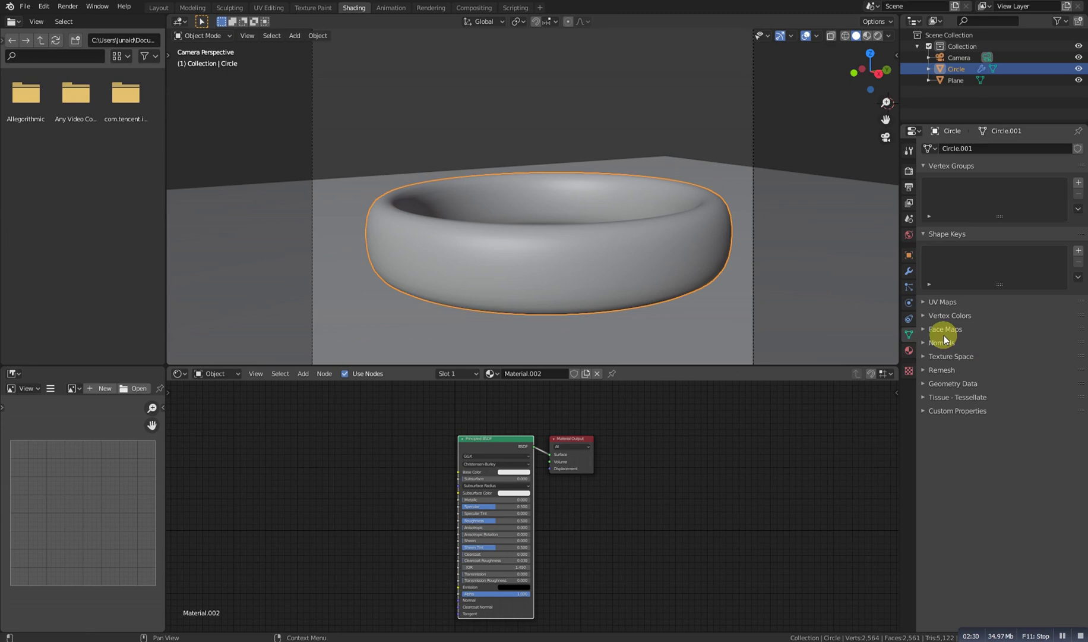
pyautogui.click(909, 350)
pyautogui.click(1028, 233)
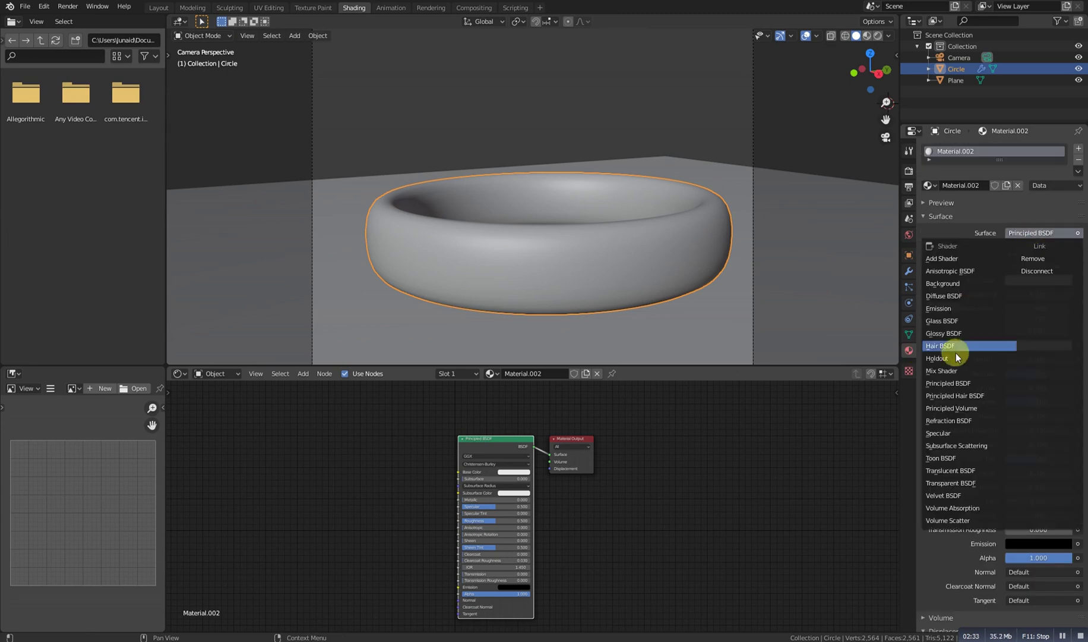
pyautogui.click(952, 330)
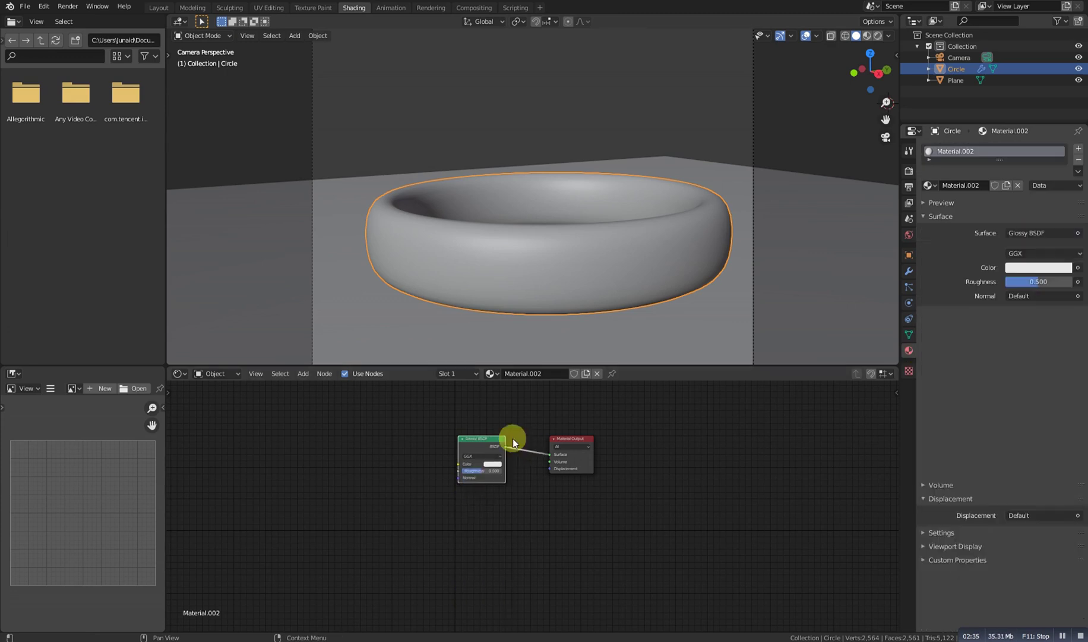
# Step: Switch to rendered shading and give the ring's Glossy BSDF a roughness of 0.354 and a golden-yellow colour
pyautogui.scroll(3, 520, 488)
pyautogui.scroll(1, 520, 488)
pyautogui.press('z')
pyautogui.scroll(3, 349, 471)
pyautogui.moveTo(517, 415); pyautogui.dragTo(498, 415)
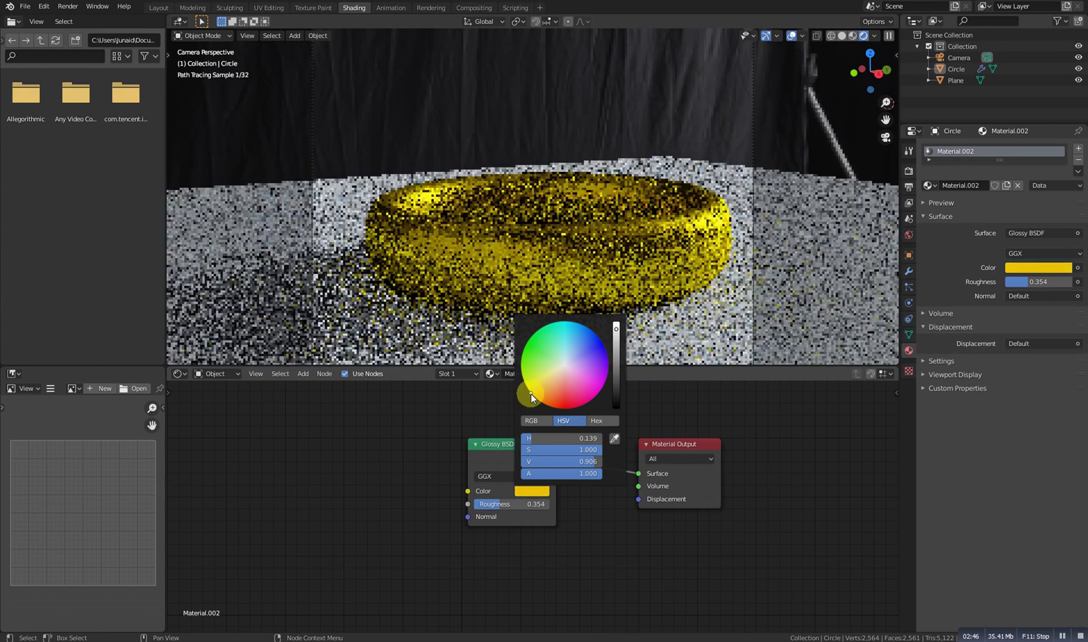
pyautogui.moveTo(532, 394); pyautogui.dragTo(521, 396)
pyautogui.scroll(-3, 620, 453)
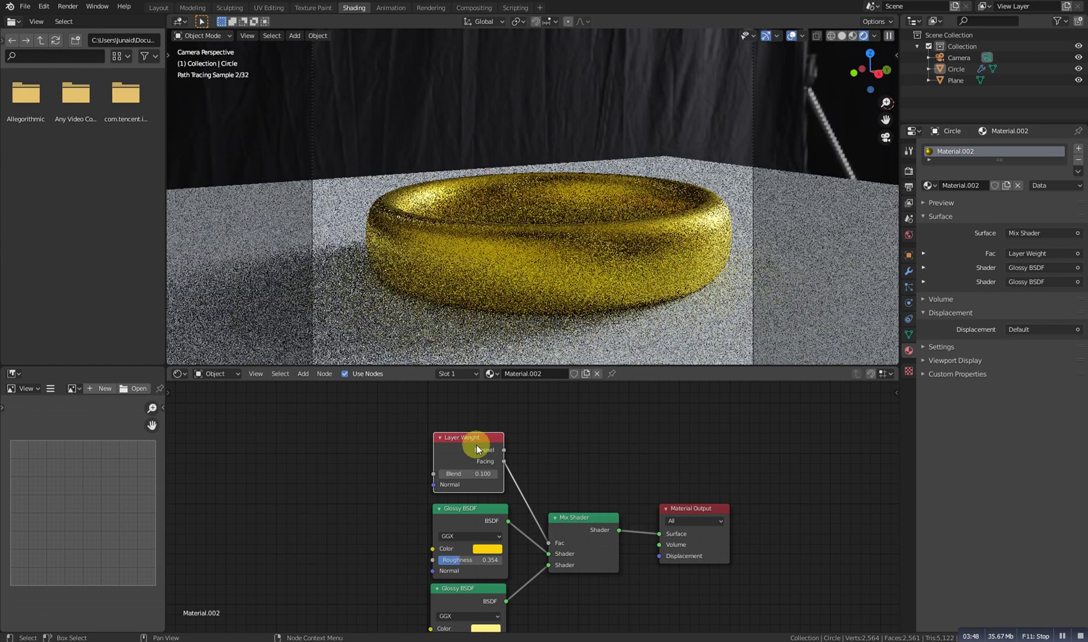
# Step: Set the Blend of the Layer Weight node to 0.400
pyautogui.moveTo(468, 474); pyautogui.dragTo(483, 474)
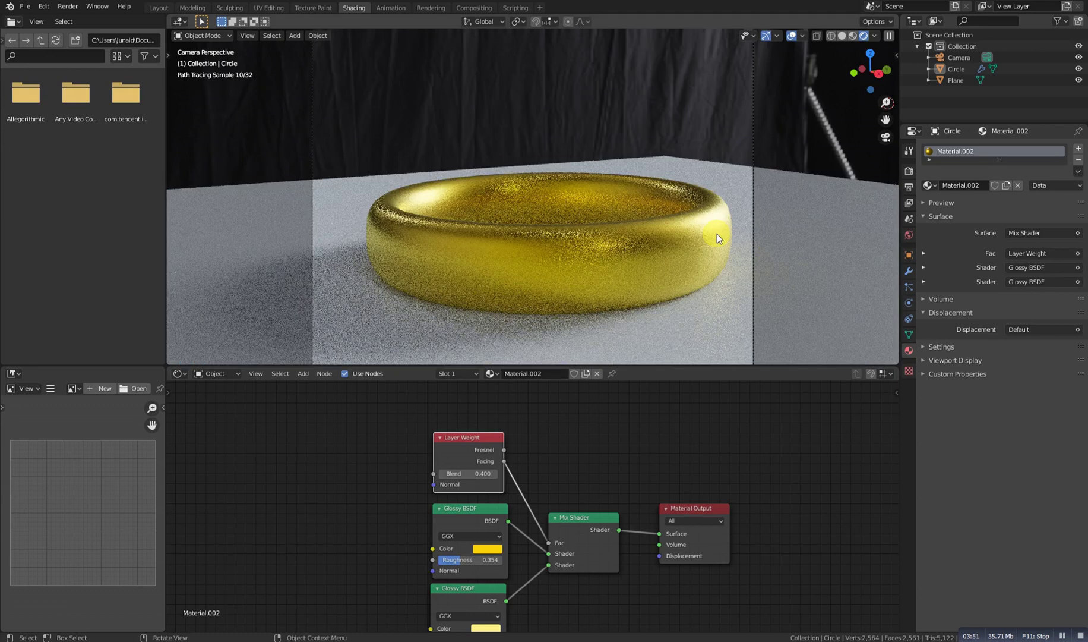
pyautogui.scroll(-1, 532, 505)
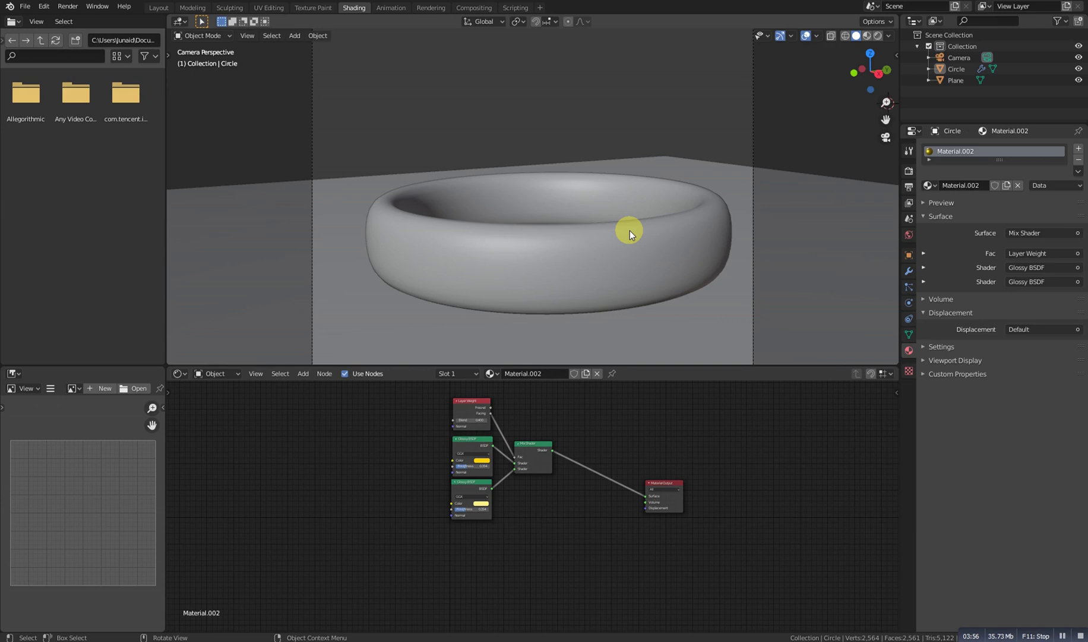
# Step: Open the ring in the UV Editing workspace, frame it and clear its mesh selection
pyautogui.click(553, 236)
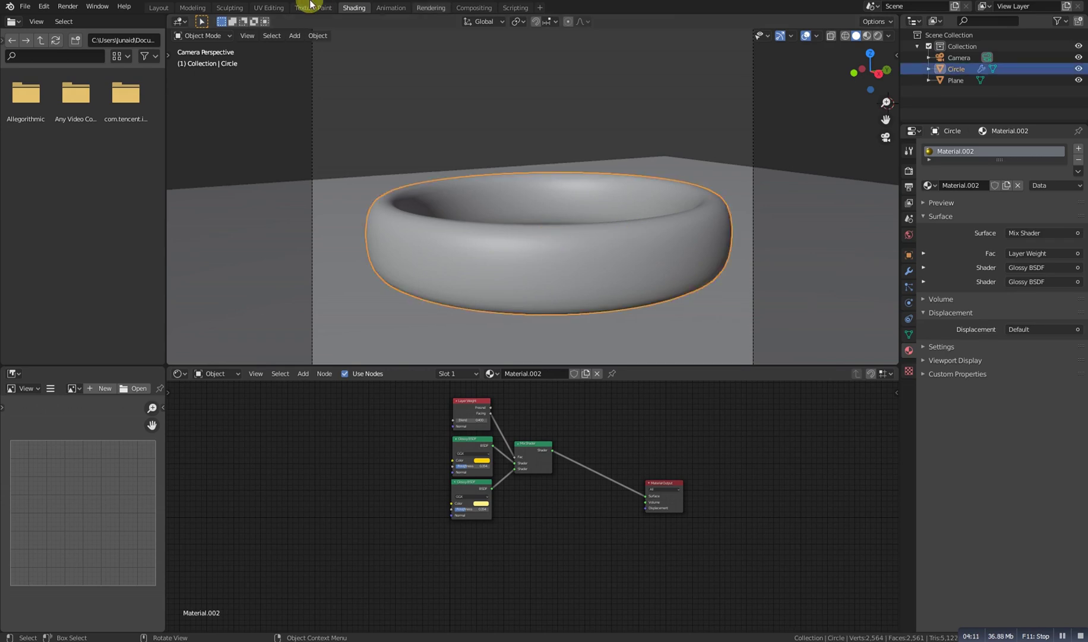
pyautogui.click(272, 7)
pyautogui.press('KP_Decimal')
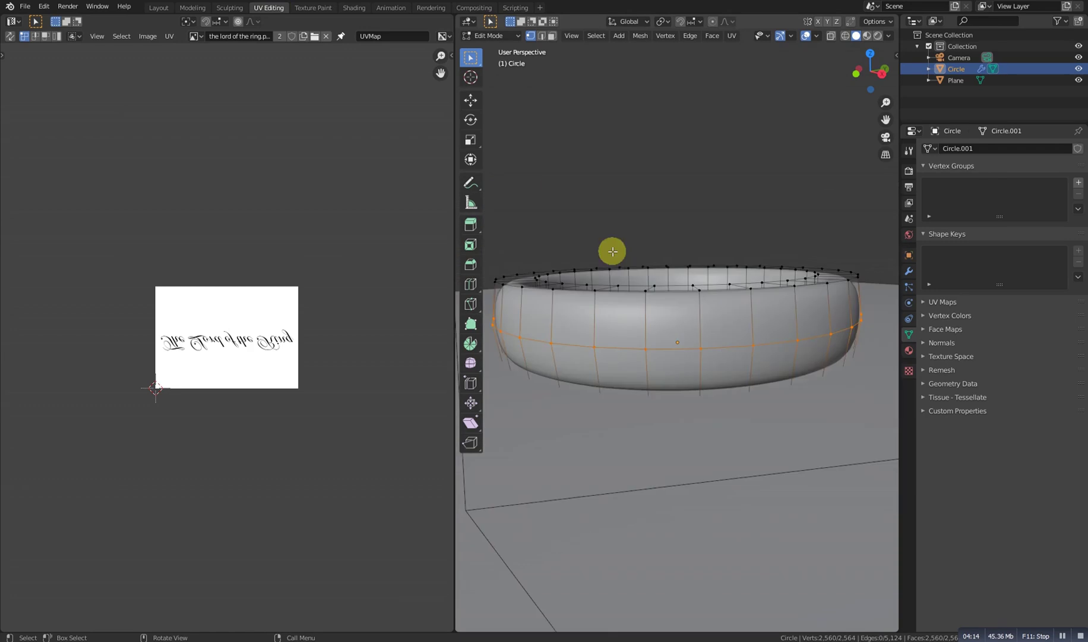
pyautogui.moveTo(707, 357)
pyautogui.keyDown('alt'); pyautogui.mouseDown()
pyautogui.moveTo(726, 369)
pyautogui.moveTo(692, 396)
pyautogui.moveTo(702, 359)
pyautogui.moveTo(683, 338)
pyautogui.moveTo(703, 342)
pyautogui.mouseUp(); pyautogui.keyUp('alt')
pyautogui.moveTo(703, 343); pyautogui.dragTo(680, 350, button='middle')
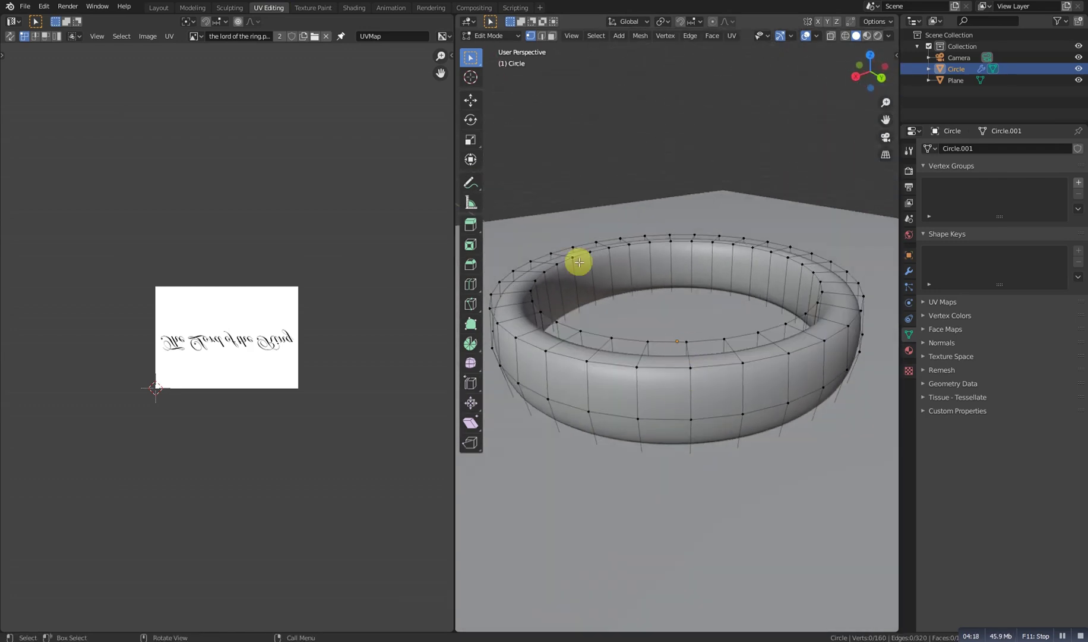
# Step: Select the upper and lower face loops around the ring's outer side in face selection mode
pyautogui.click(552, 36)
pyautogui.scroll(-3, 707, 396)
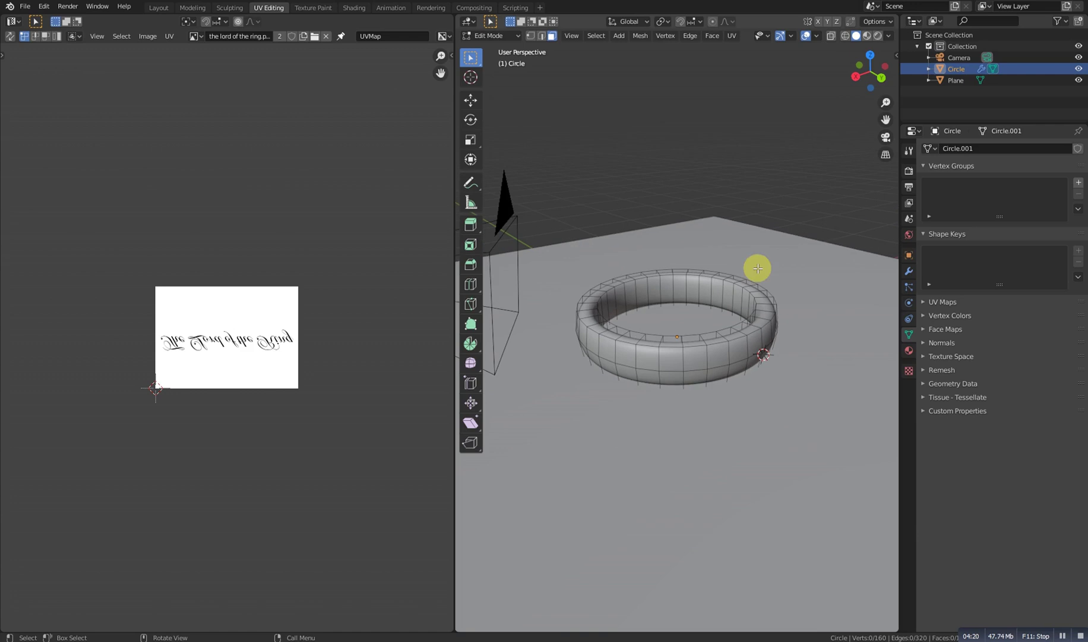
pyautogui.keyDown('alt'); pyautogui.moveTo(713, 337); pyautogui.dragTo(700, 318); pyautogui.keyUp('alt')
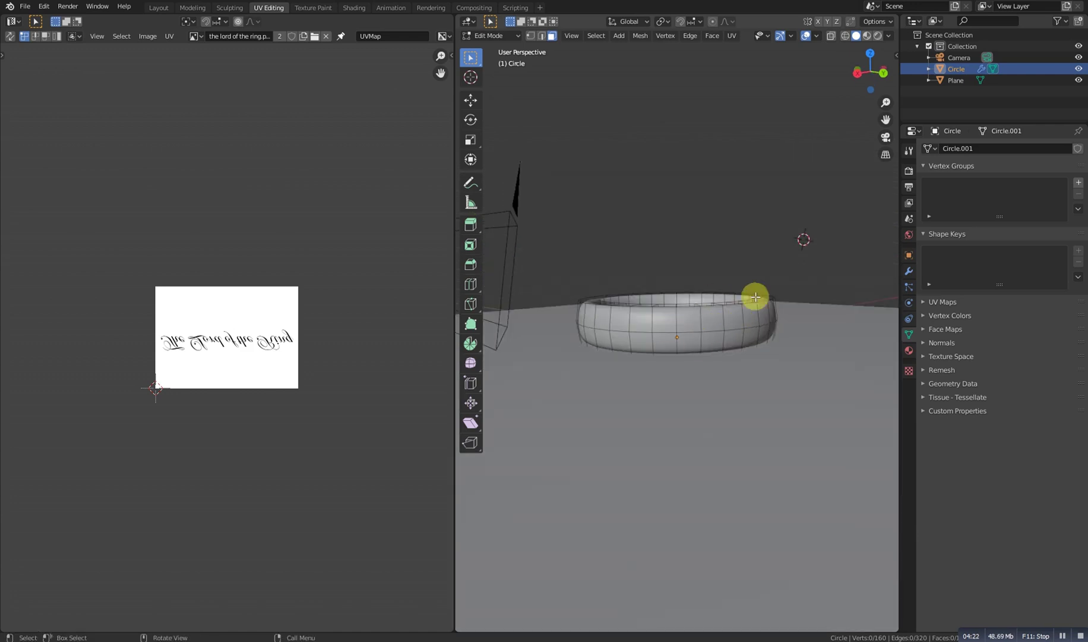
pyautogui.scroll(5, 621, 328)
pyautogui.click(680, 311)
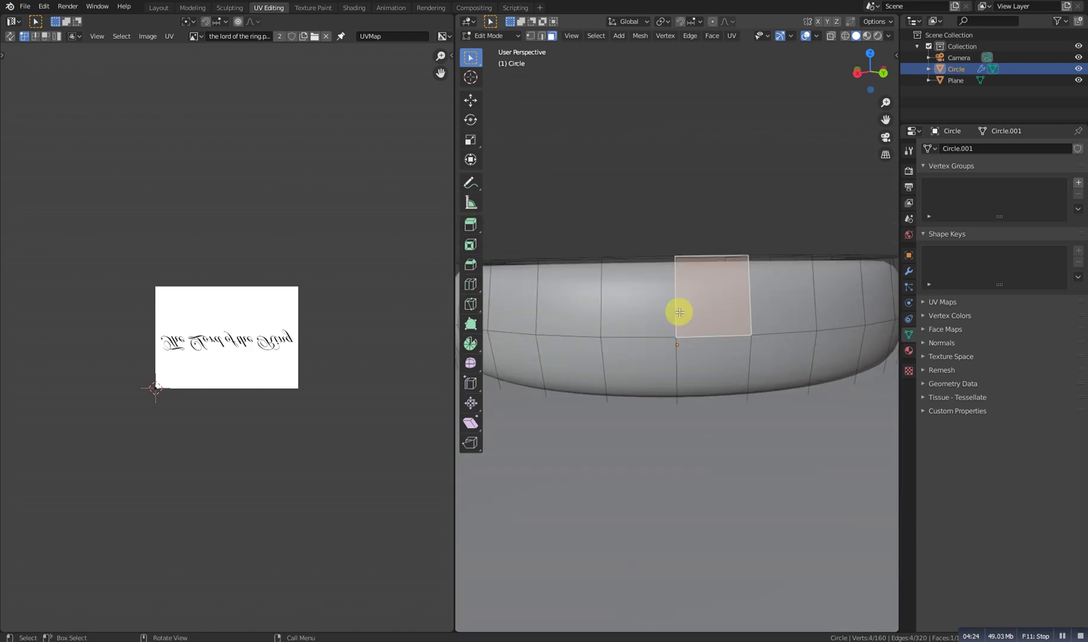
pyautogui.keyDown('alt'); pyautogui.click(661, 312); pyautogui.keyUp('alt')
pyautogui.scroll(-2, 665, 315)
pyautogui.keyDown('alt'); pyautogui.keyDown('shift'); pyautogui.click(677, 354); pyautogui.keyUp('shift'); pyautogui.keyUp('alt')
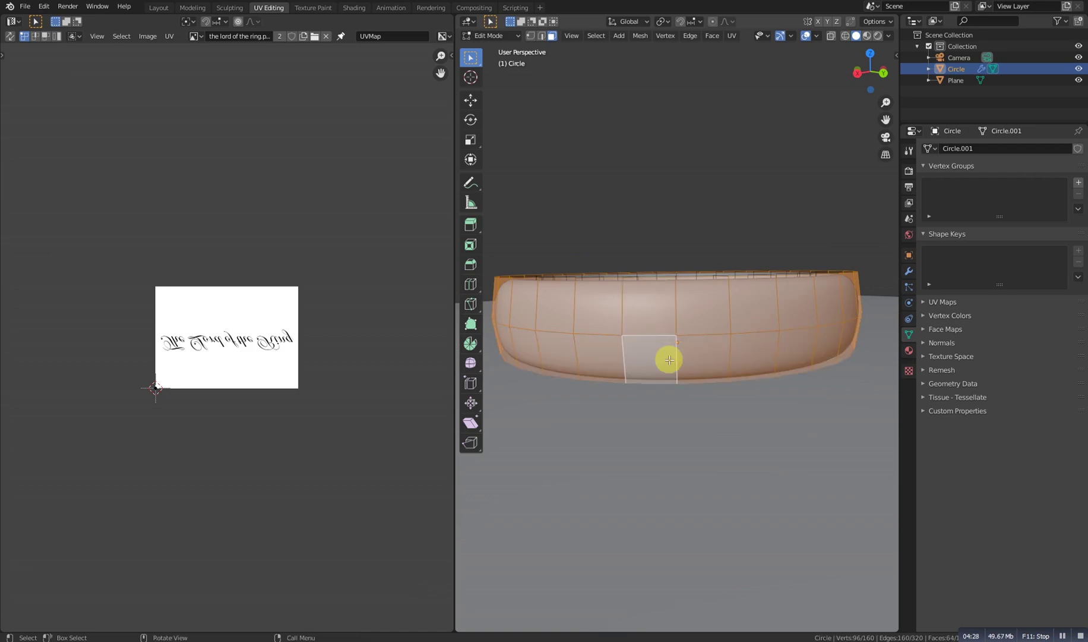
# Step: Unwrap the selected outer face loops of the ring
pyautogui.scroll(-3, 685, 329)
pyautogui.moveTo(684, 329); pyautogui.dragTo(673, 352, button='middle')
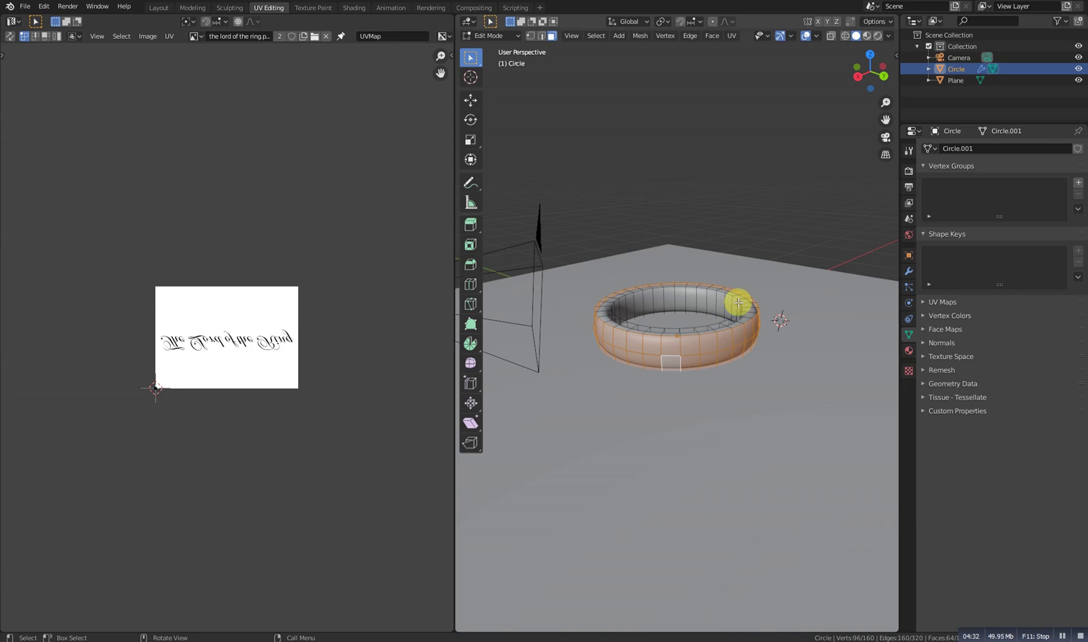
pyautogui.press('u')
pyautogui.click(718, 260)
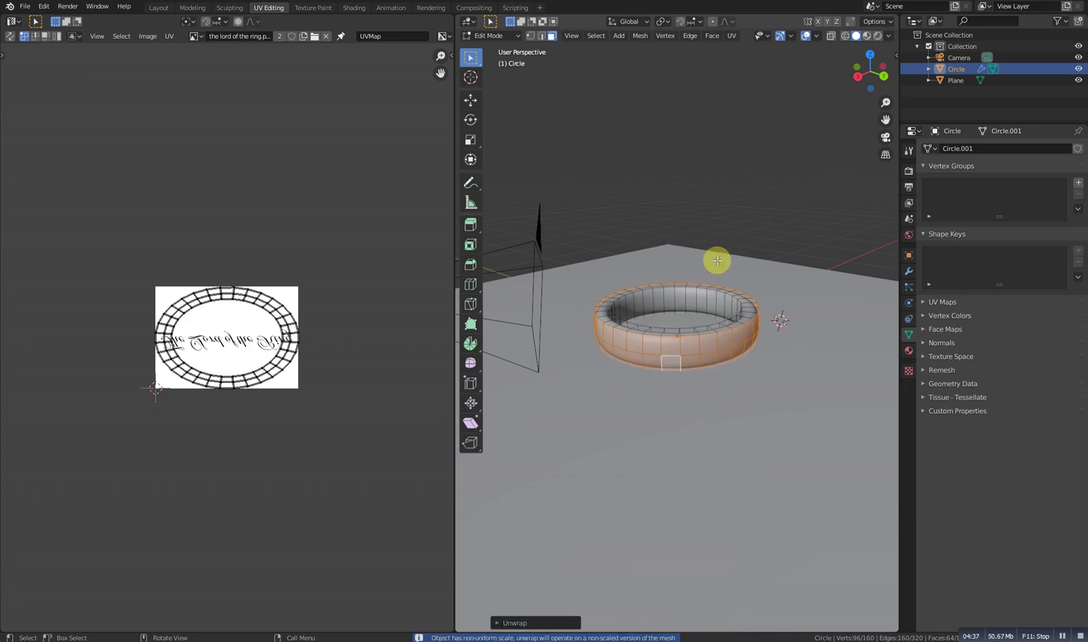
# Step: Apply all transforms to the ring in Object Mode
pyautogui.press('Tab')
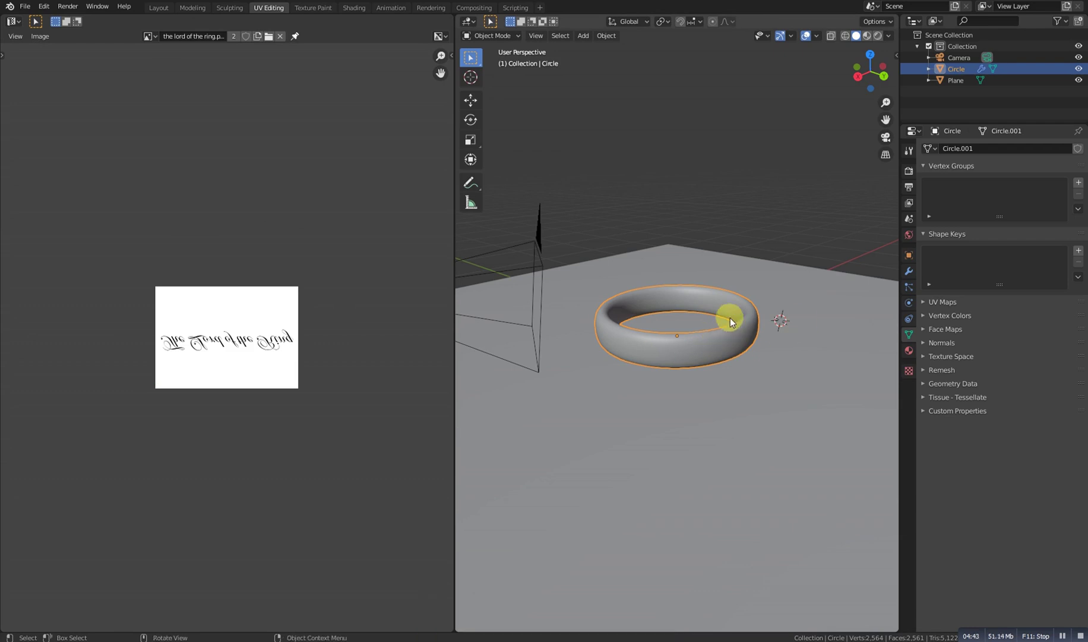
pyautogui.hotkey('ctrl', 'a')
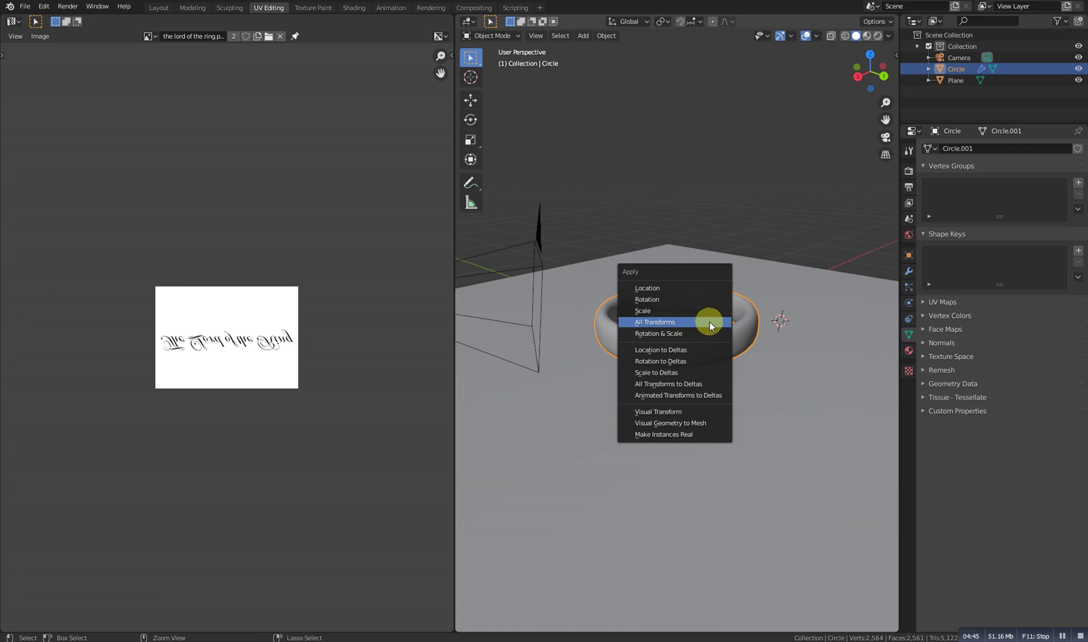
pyautogui.click(710, 321)
# Step: Unwrap the ring's outer faces again in Edit Mode using the applied scale
pyautogui.press('Tab')
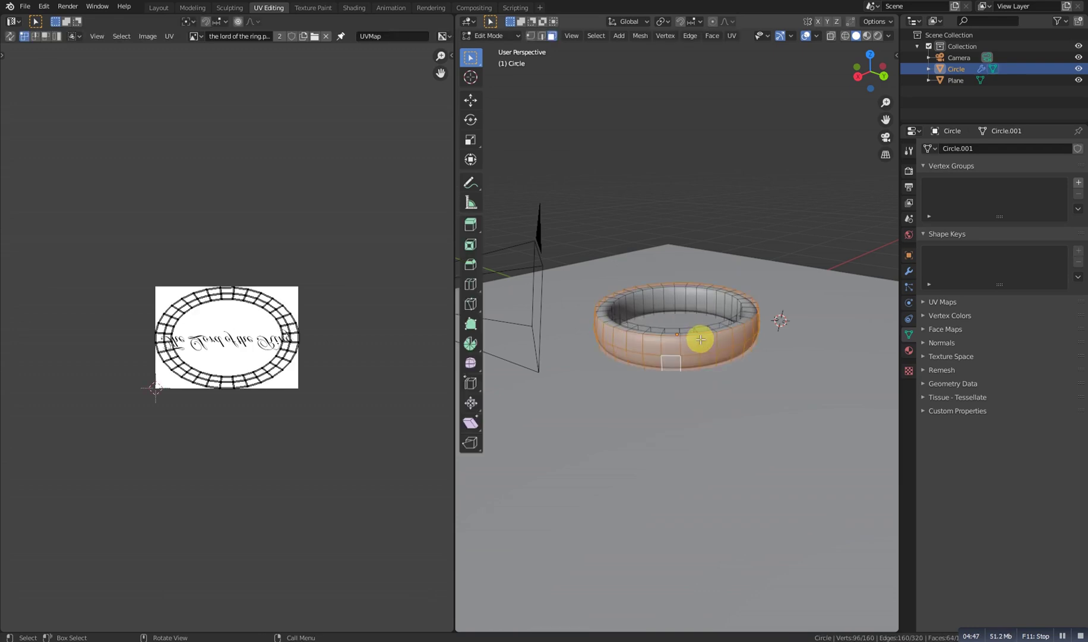
pyautogui.press('u')
pyautogui.click(654, 270)
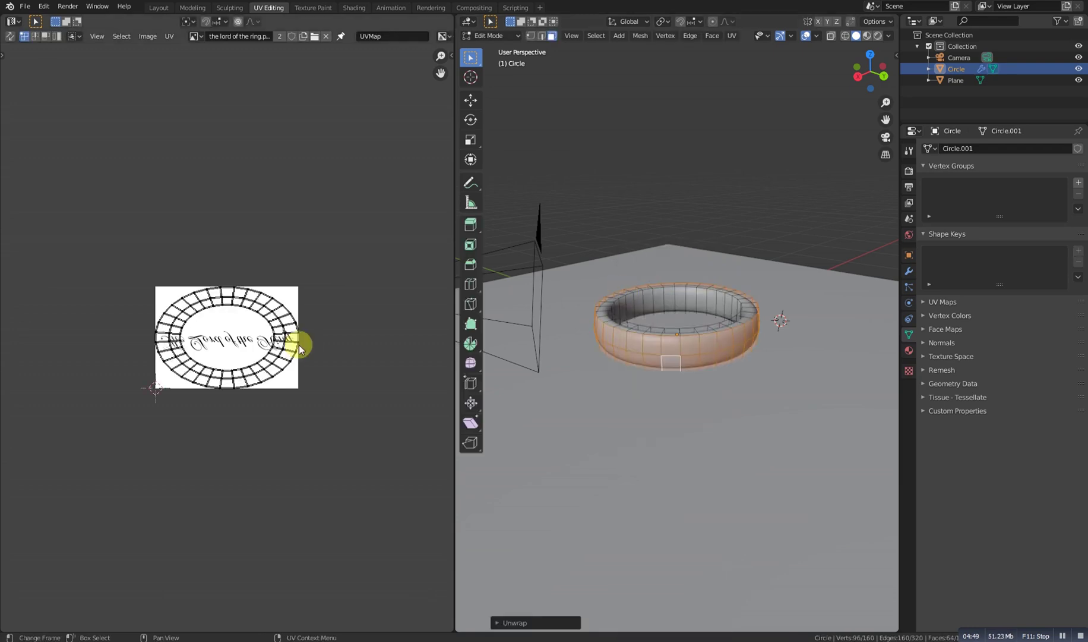
pyautogui.scroll(3, 262, 353)
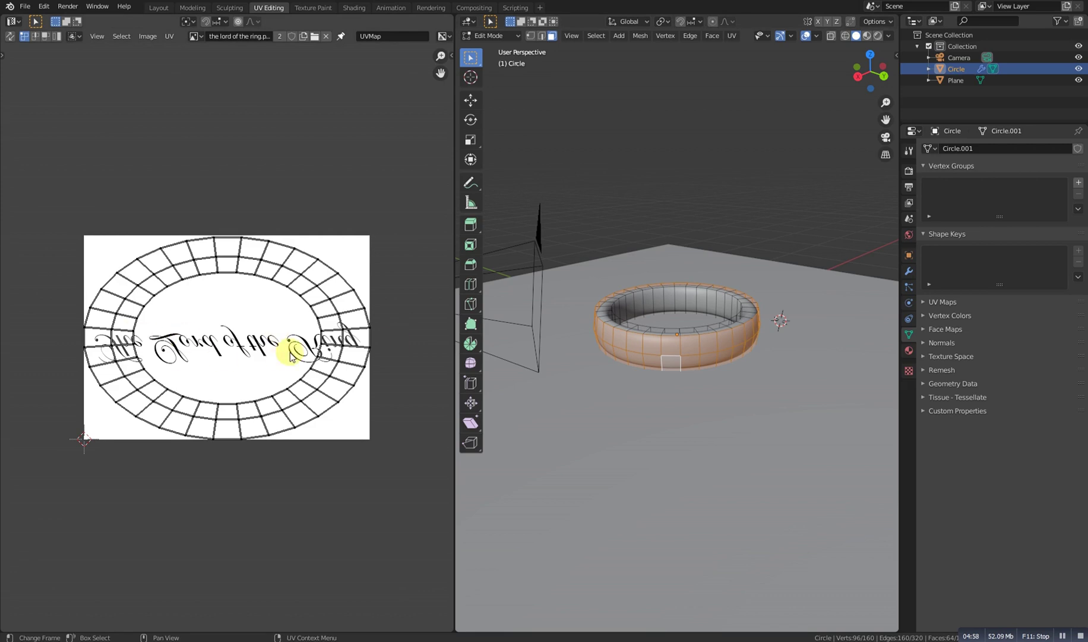
# Step: Mark a seam along the edges crossing the ring's outer side, using vertex selection mode
pyautogui.moveTo(690, 367); pyautogui.dragTo(790, 401, button='middle')
pyautogui.scroll(2, 726, 351)
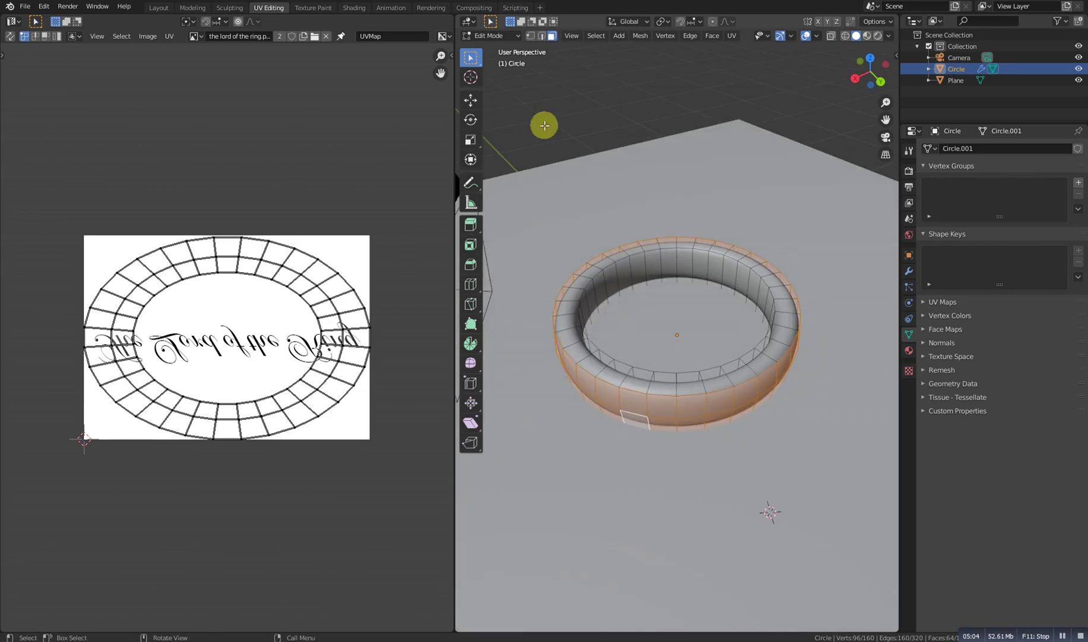
pyautogui.click(531, 37)
pyautogui.click(833, 376)
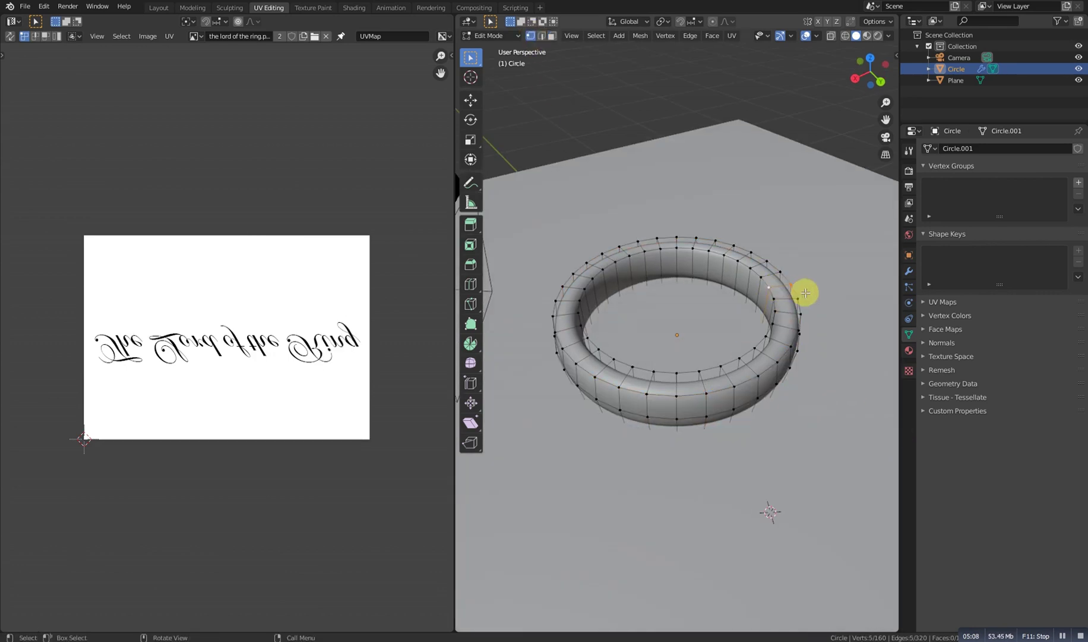
pyautogui.keyDown('alt'); pyautogui.click(772, 304); pyautogui.keyUp('alt')
pyautogui.moveTo(772, 303); pyautogui.dragTo(731, 376, button='middle')
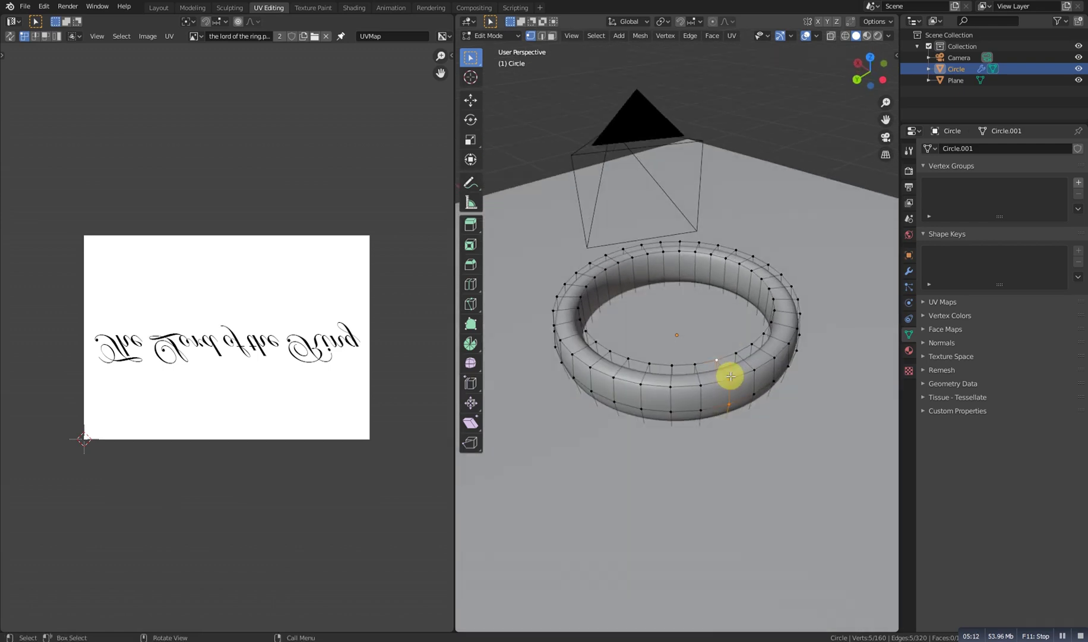
pyautogui.rightClick(738, 291)
pyautogui.click(738, 291)
# Step: Unwrap the upper and lower face loops of the ring's outer side, selecting them in face selection mode
pyautogui.scroll(-5, 680, 321)
pyautogui.moveTo(676, 308); pyautogui.dragTo(693, 287, button='middle')
pyautogui.click(553, 36)
pyautogui.scroll(4, 752, 442)
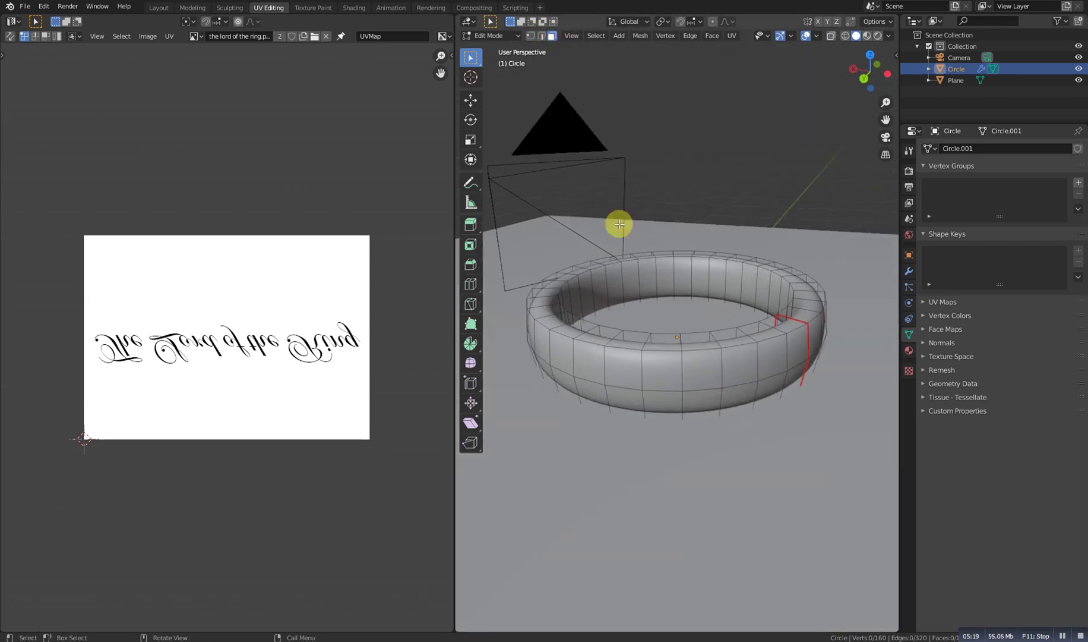
pyautogui.click(689, 371)
pyautogui.keyDown('alt'); pyautogui.click(675, 395); pyautogui.keyUp('alt')
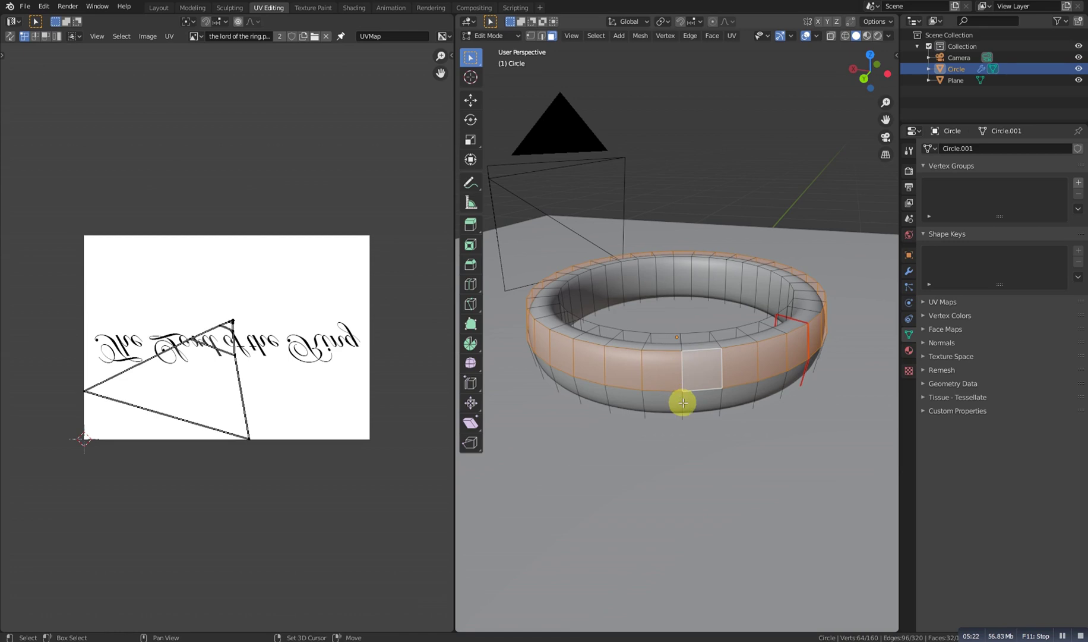
pyautogui.keyDown('alt'); pyautogui.keyDown('shift'); pyautogui.click(683, 403); pyautogui.keyUp('shift'); pyautogui.keyUp('alt')
pyautogui.scroll(-4, 695, 362)
pyautogui.press('u')
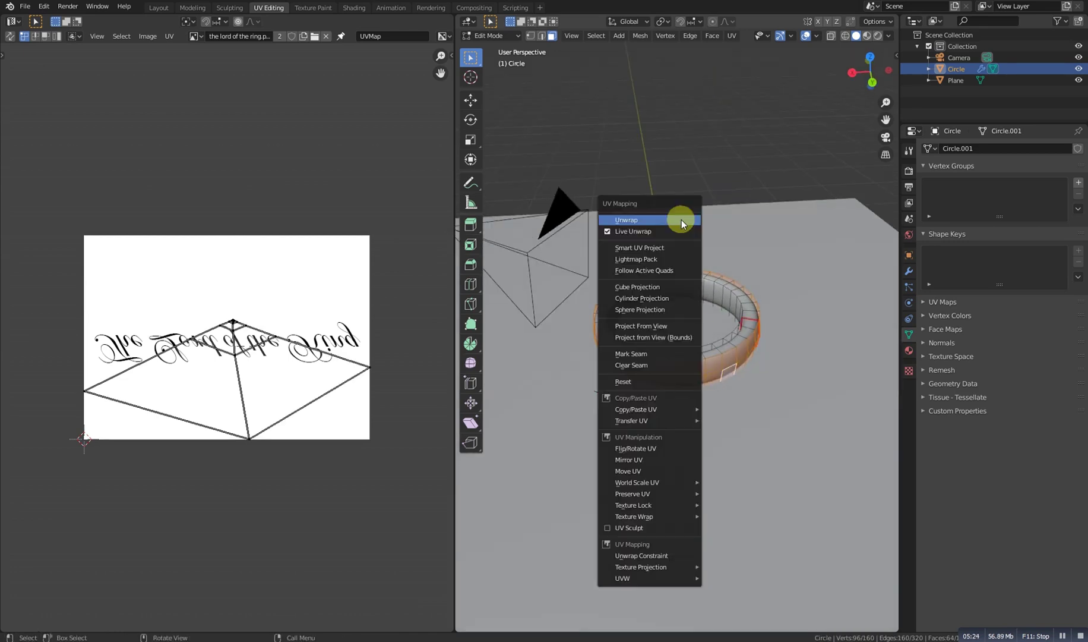
pyautogui.click(681, 223)
# Step: Move the whole UV strip to the middle of the lettering image and rotate it 90 degrees
pyautogui.press('a')
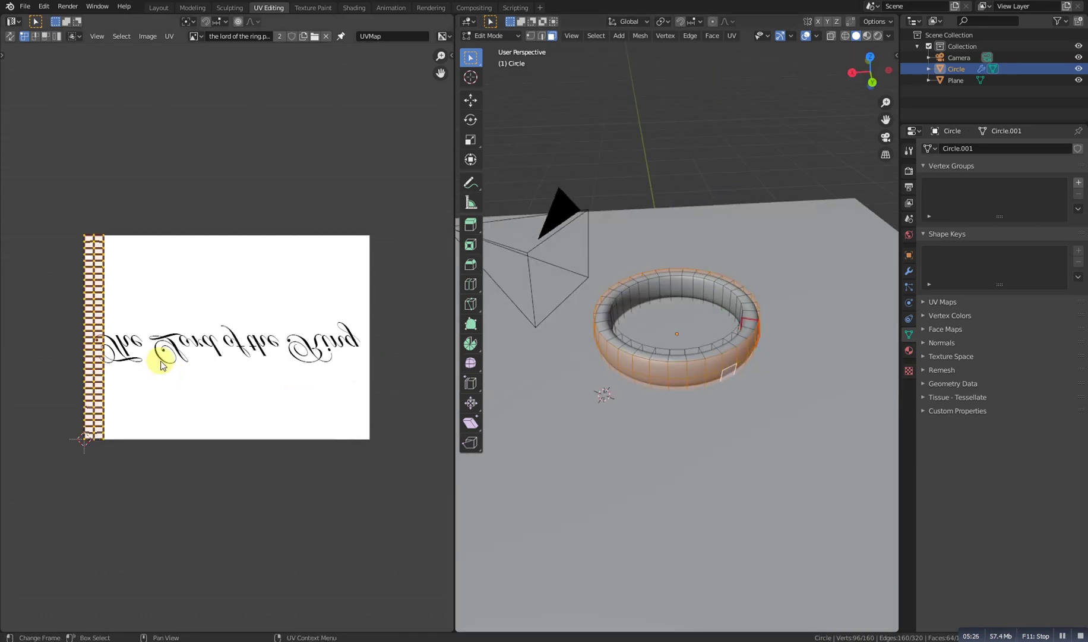
pyautogui.press('g')
pyautogui.click(310, 327)
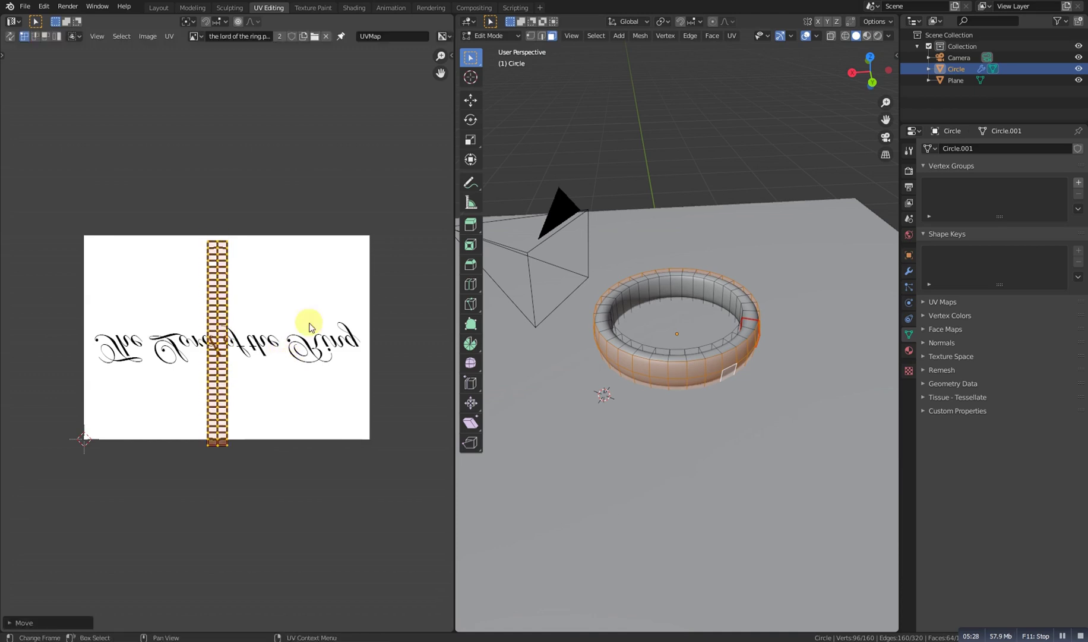
pyautogui.press('r')
pyautogui.press('9')
pyautogui.press('0')
pyautogui.press('Return')
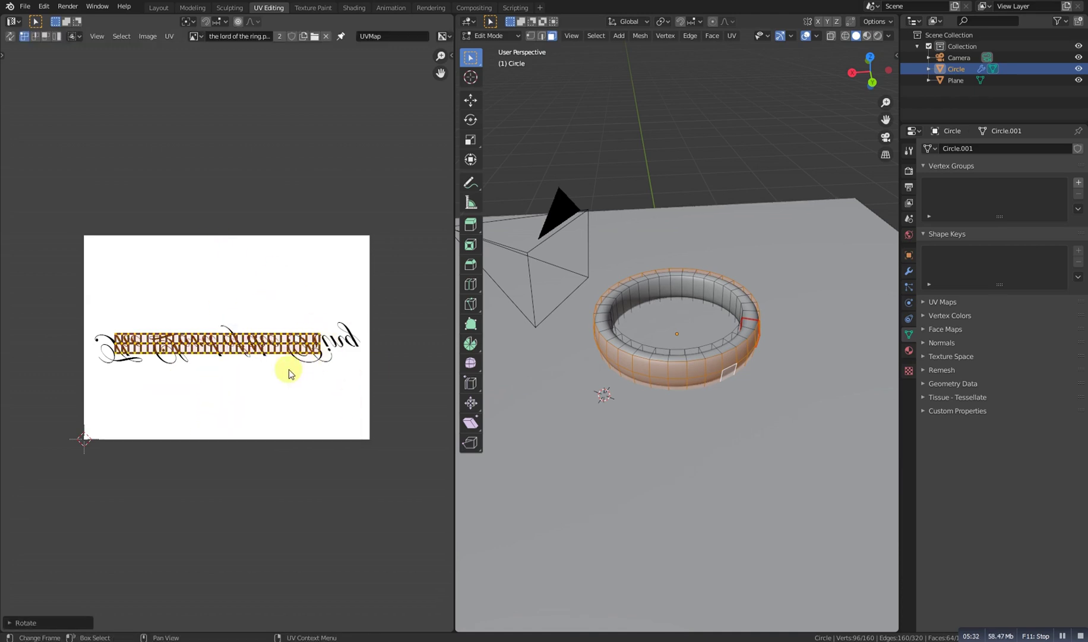
# Step: Open 'the lord of the ring.png' from Local Disk (D:) again in the UV editor
pyautogui.moveTo(283, 316); pyautogui.dragTo(336, 287, button='middle')
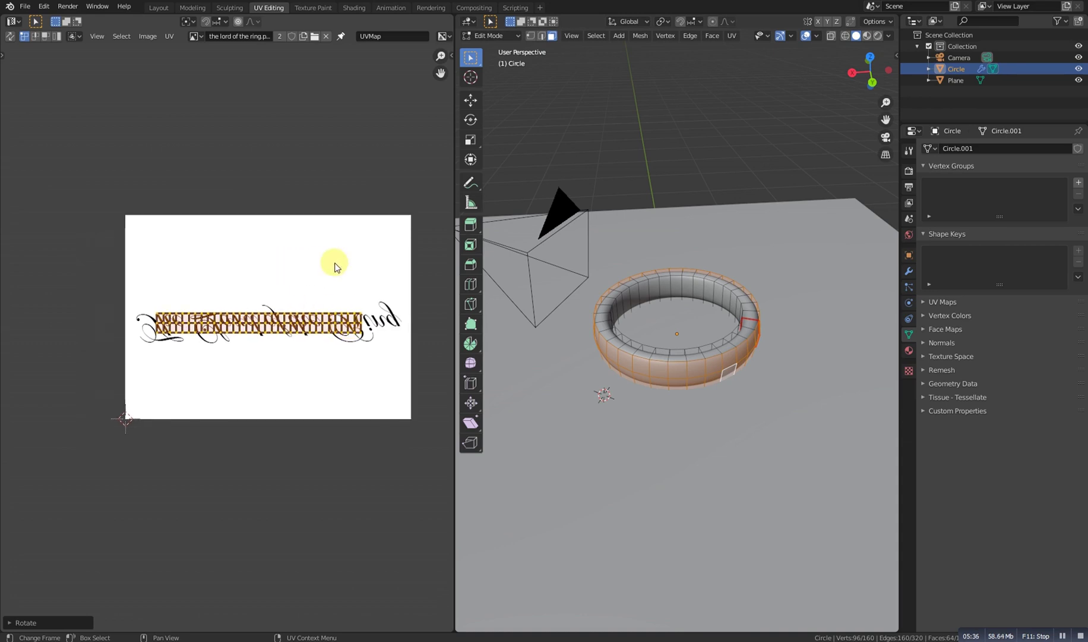
pyautogui.click(314, 36)
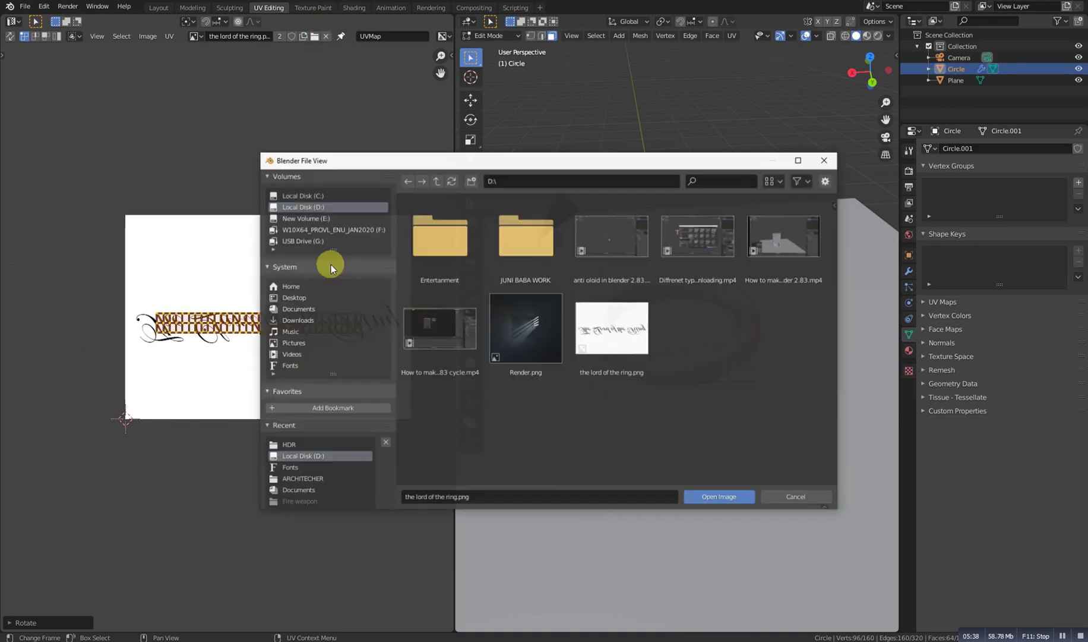
pyautogui.click(617, 356)
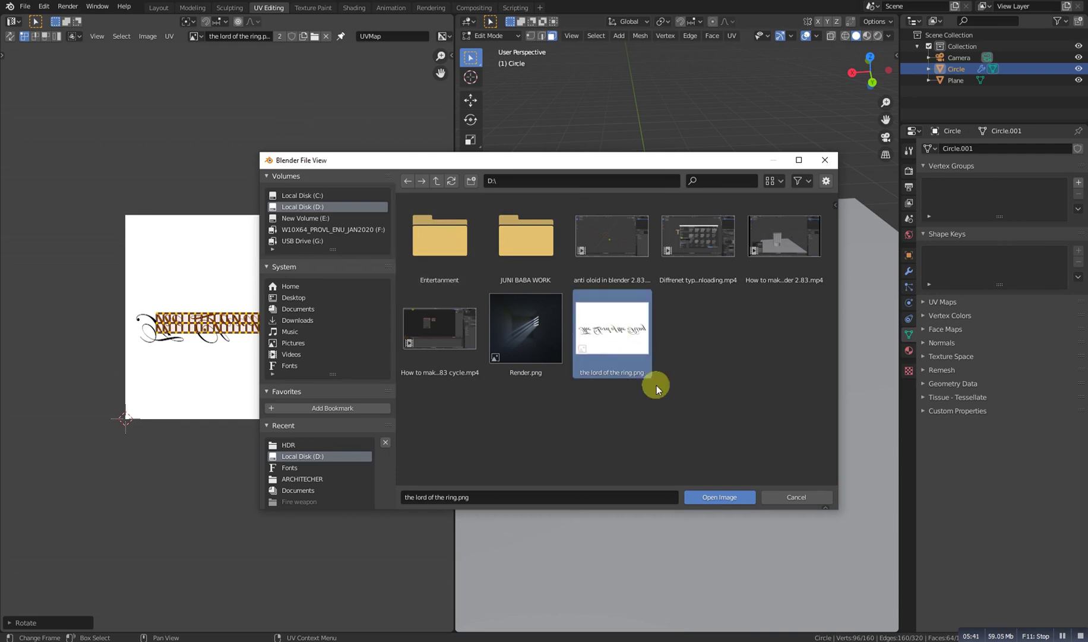
pyautogui.doubleClick(622, 339)
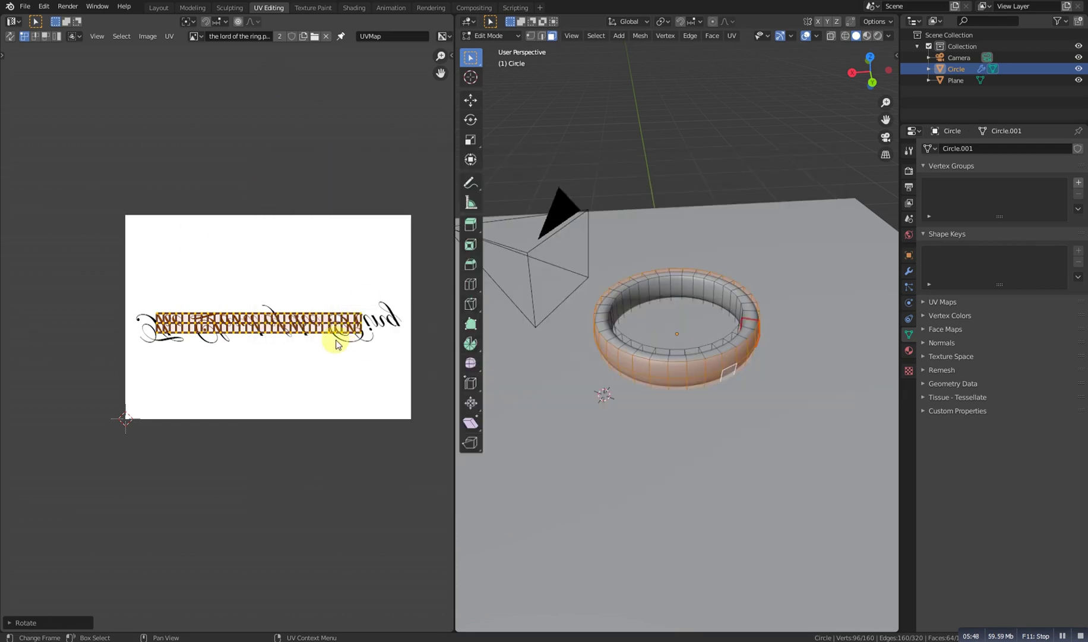
# Step: Return the ring to Object Mode and view it through the camera in Solid shading
pyautogui.moveTo(680, 428); pyautogui.dragTo(686, 354, button='middle')
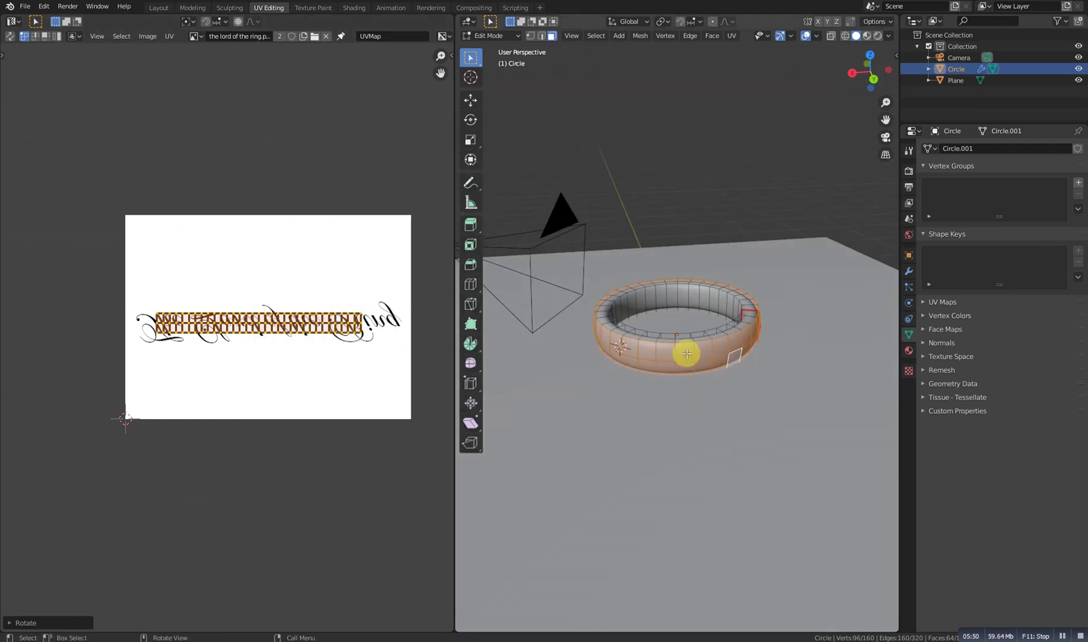
pyautogui.press('Tab')
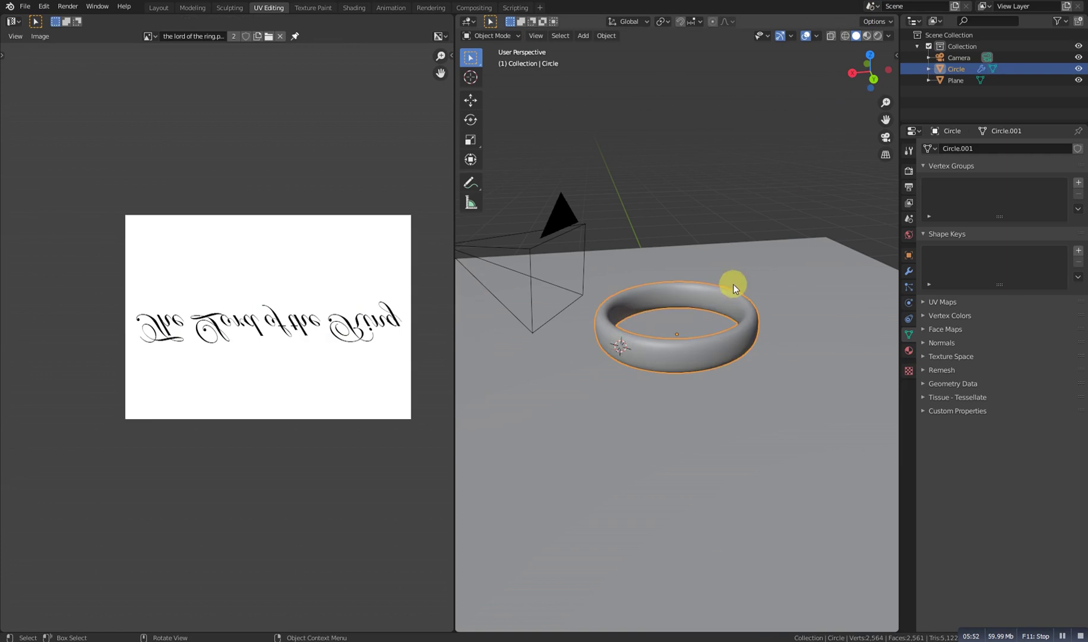
pyautogui.press('KP_0')
pyautogui.press('z')
pyautogui.click(729, 117)
pyautogui.press('z')
pyautogui.click(802, 370)
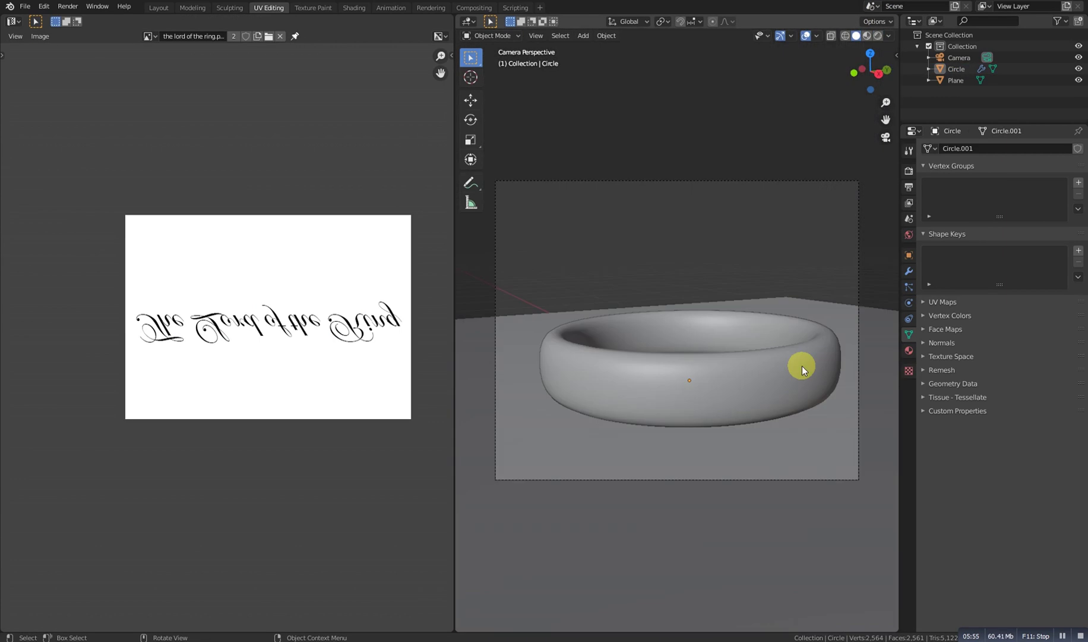
# Step: Add an Image Texture node below the Glossy BSDF nodes in the ring's material in the Shading workspace
pyautogui.click(679, 385)
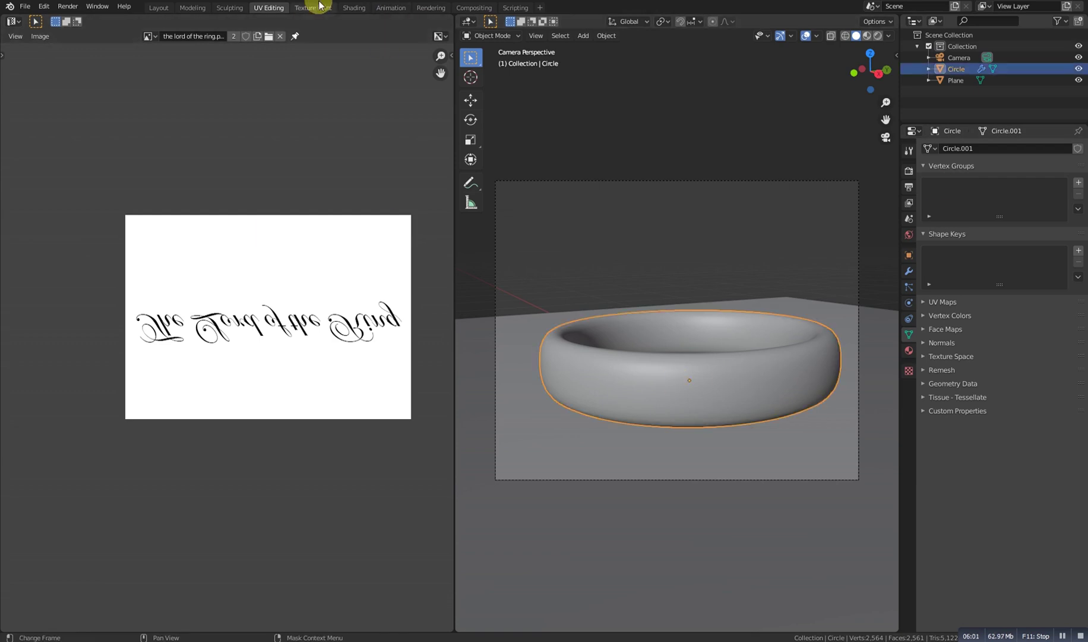
pyautogui.click(353, 9)
pyautogui.scroll(1, 578, 473)
pyautogui.moveTo(578, 474); pyautogui.dragTo(498, 476, button='middle')
pyautogui.scroll(-3, 533, 493)
pyautogui.scroll(2, 515, 526)
pyautogui.hotkey('shift', 'a')
pyautogui.click(496, 473)
pyautogui.write('imag')
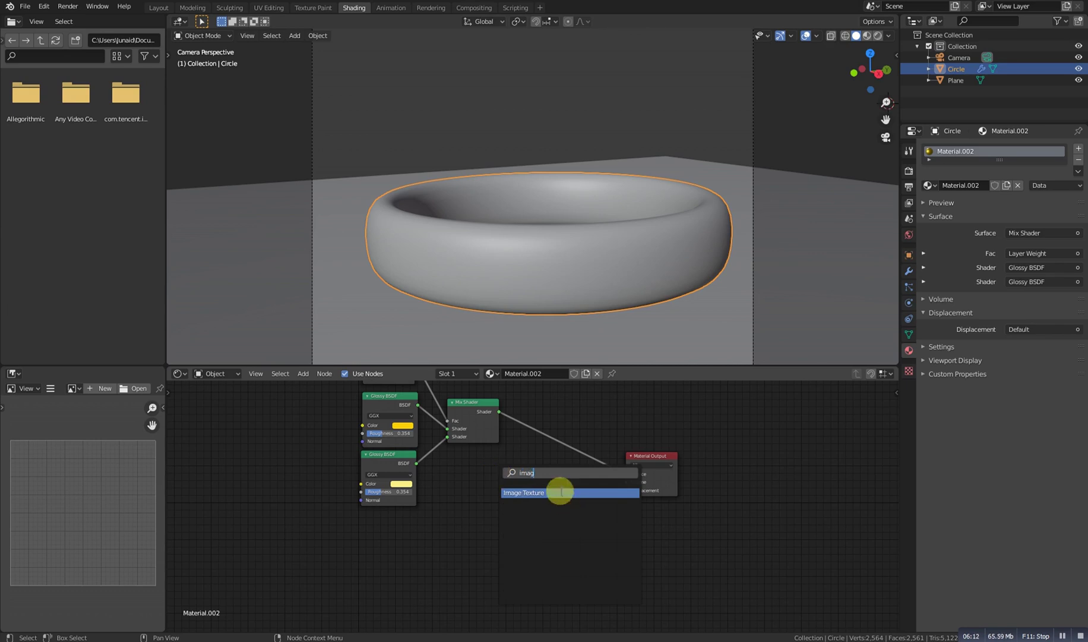
pyautogui.click(556, 493)
pyautogui.click(463, 534)
# Step: Load 'the lord of the ring.png' from Local Disk (D:) into the Image Texture node
pyautogui.press('KP_Decimal')
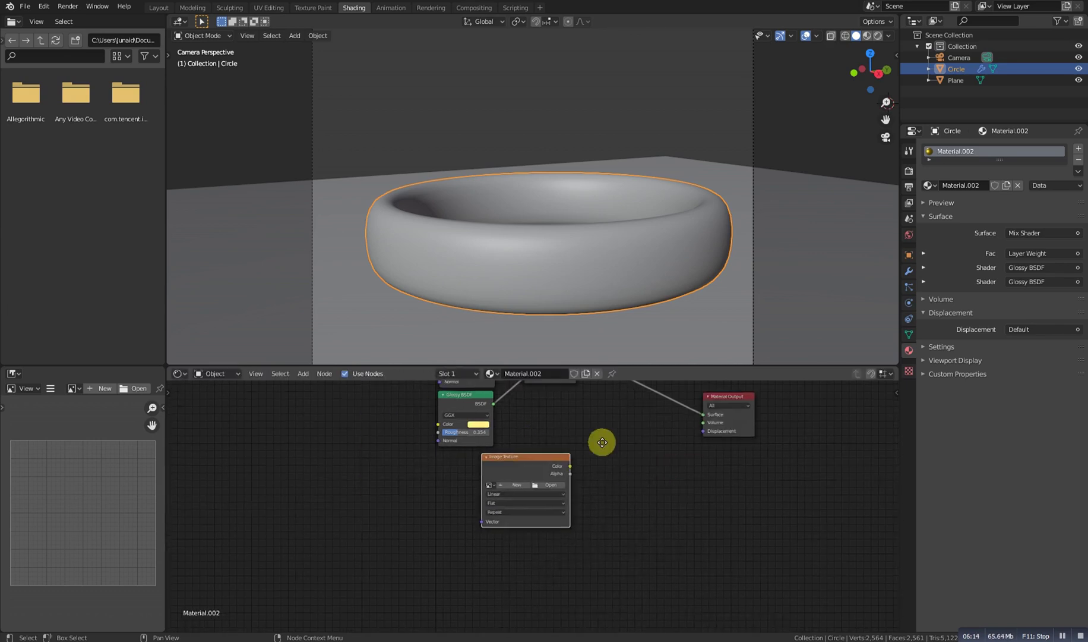
pyautogui.click(667, 416)
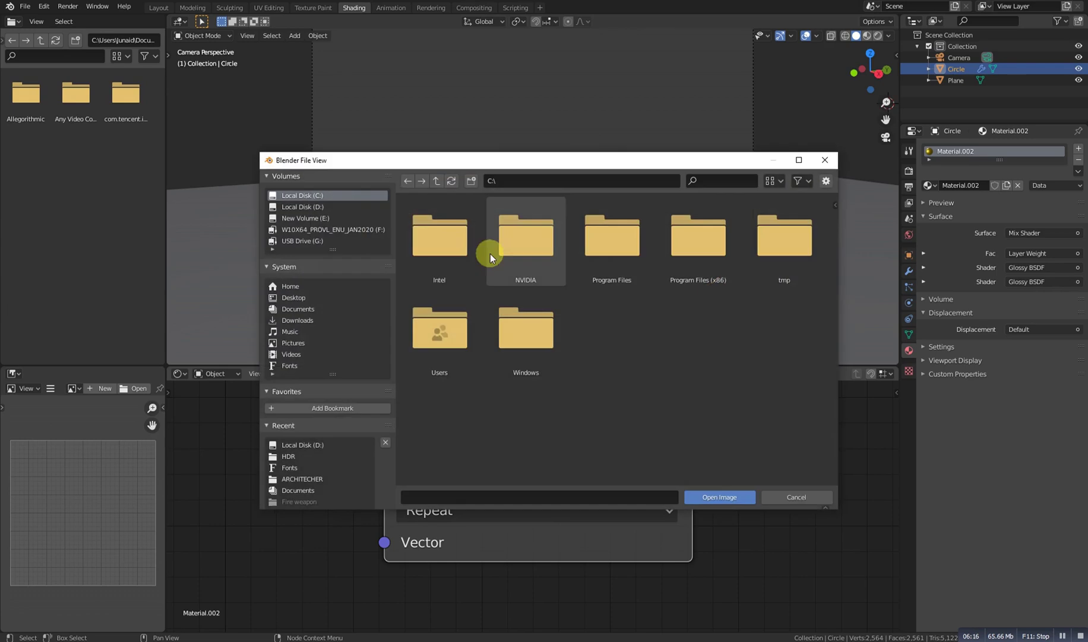
pyautogui.click(313, 205)
pyautogui.click(613, 343)
pyautogui.doubleClick(616, 333)
pyautogui.scroll(-3, 378, 524)
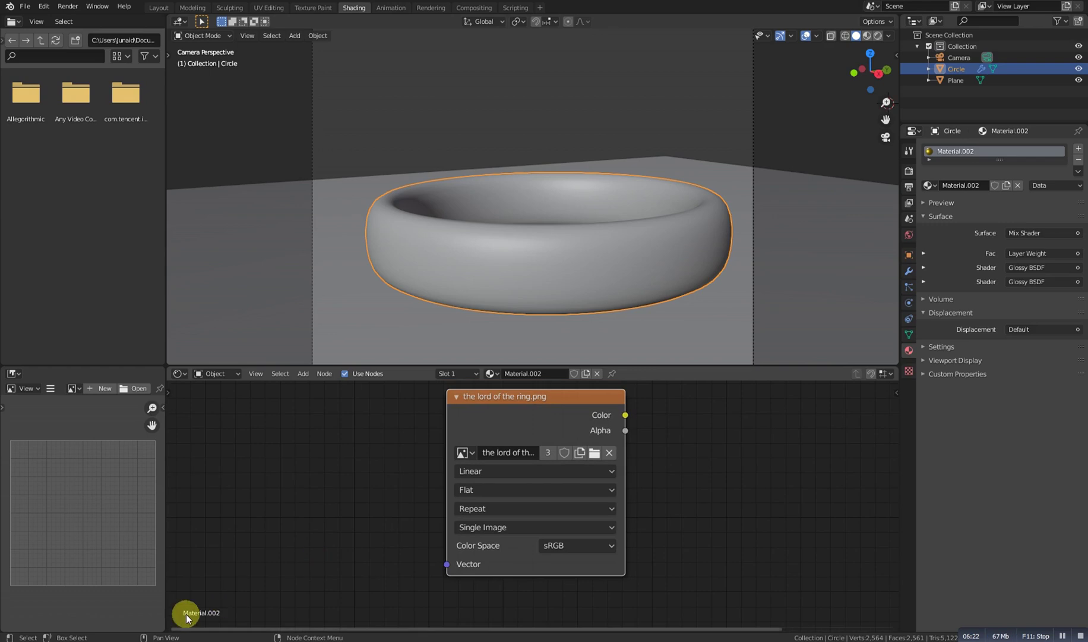
# Step: Switch to File Explorer, inspect the 'the lord of the ring' image in Photos, and return to Blender
pyautogui.hotkey('alt', 'Tab')
pyautogui.click(712, 204)
pyautogui.doubleClick(713, 204)
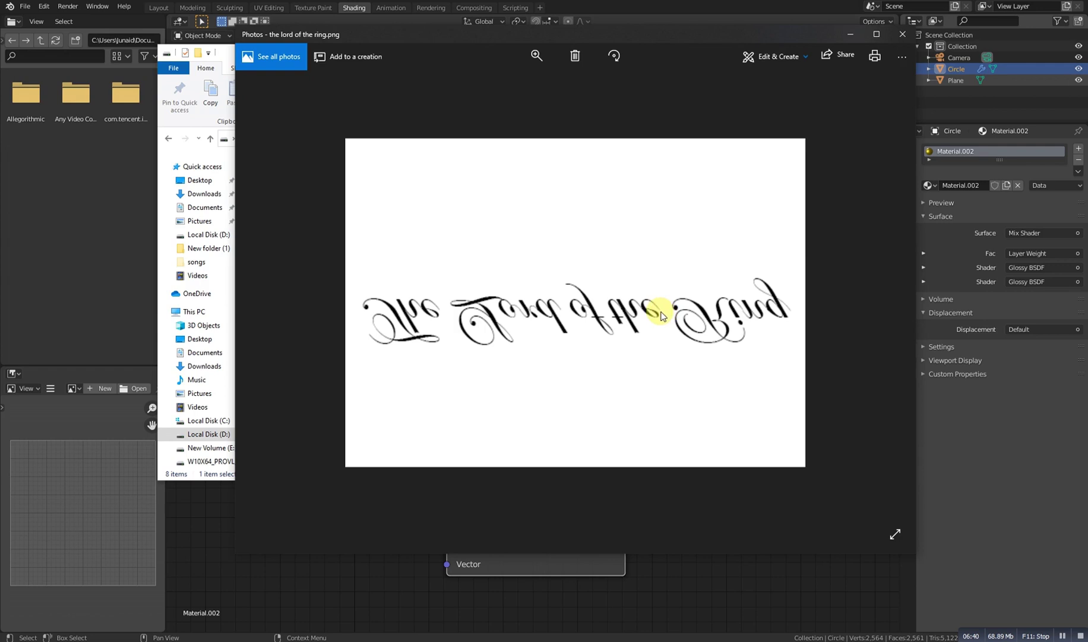
pyautogui.click(902, 34)
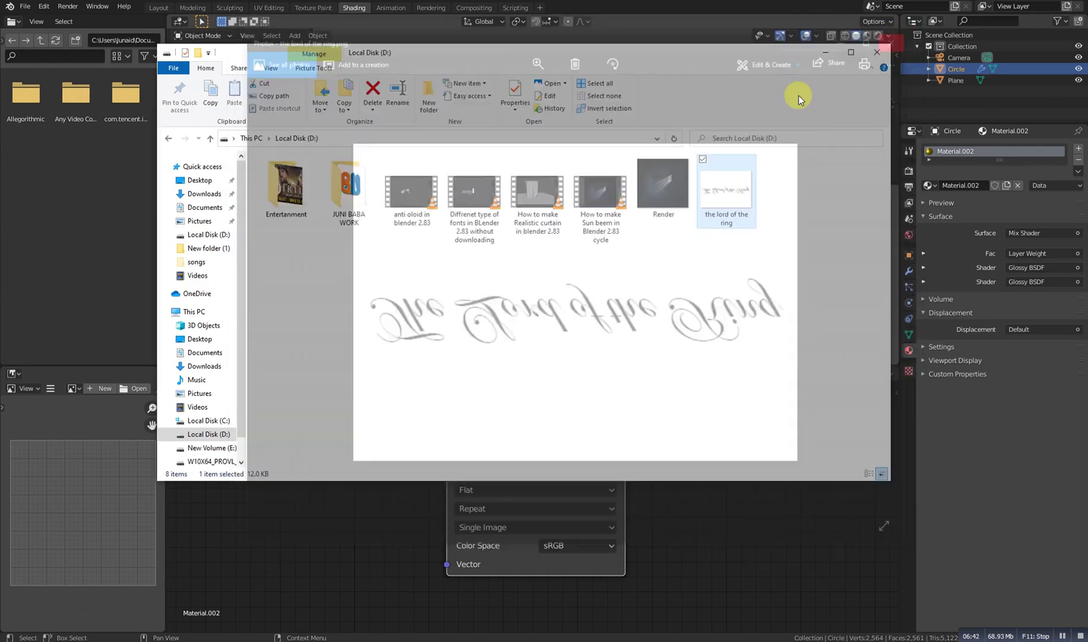
pyautogui.click(832, 36)
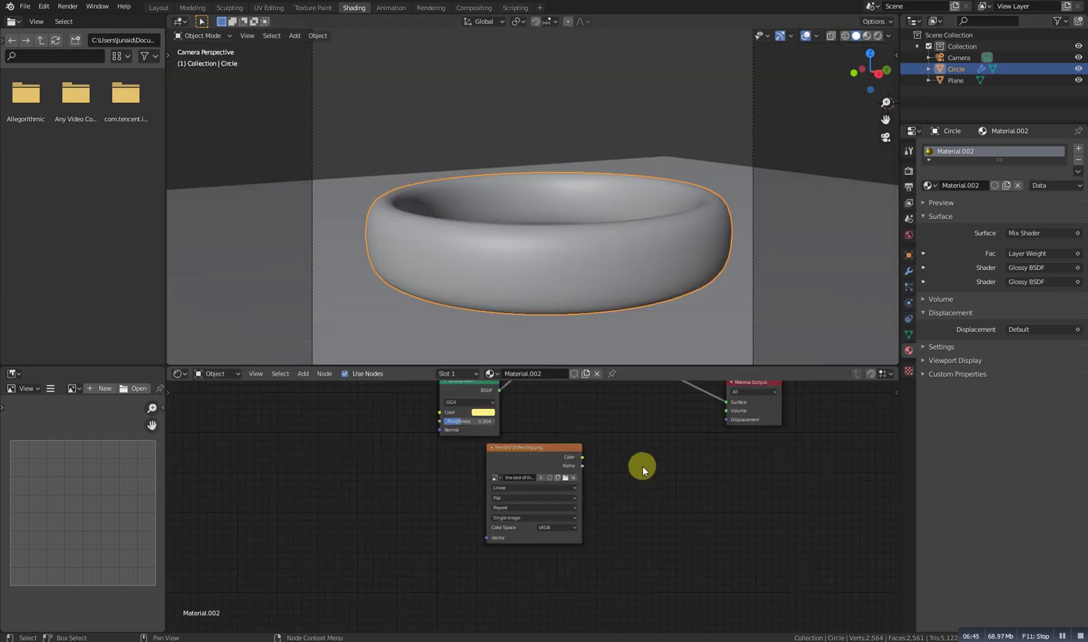
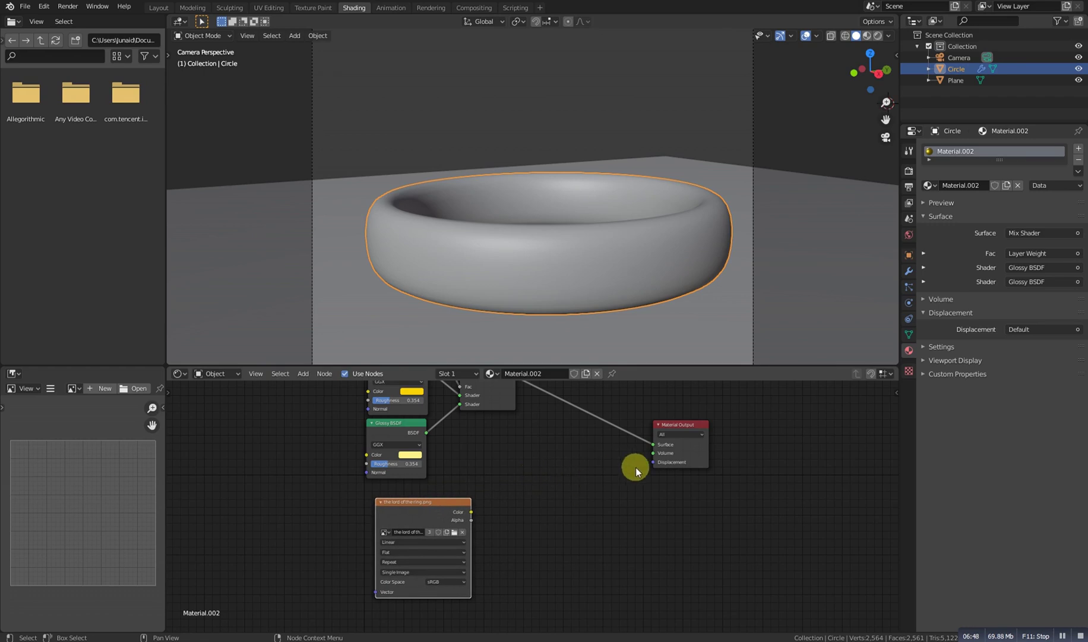
# Step: Add a Math node between the lettering image texture and the Material Output node
pyautogui.hotkey('alt', 'a')
pyautogui.scroll(-1, 607, 479)
pyautogui.scroll(-1, 503, 475)
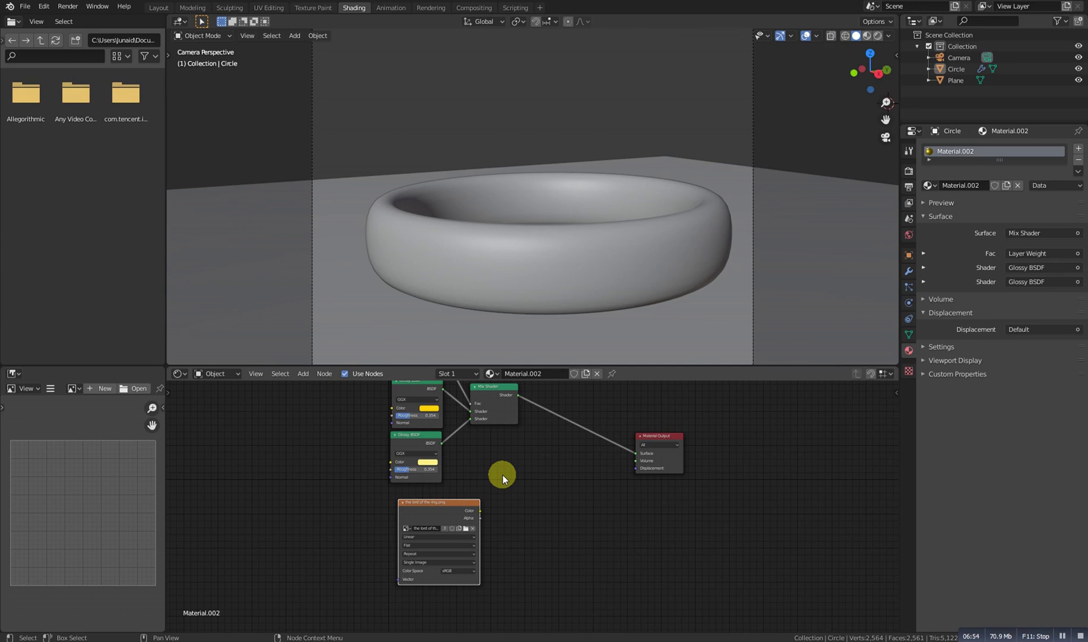
pyautogui.hotkey('shift', 'a')
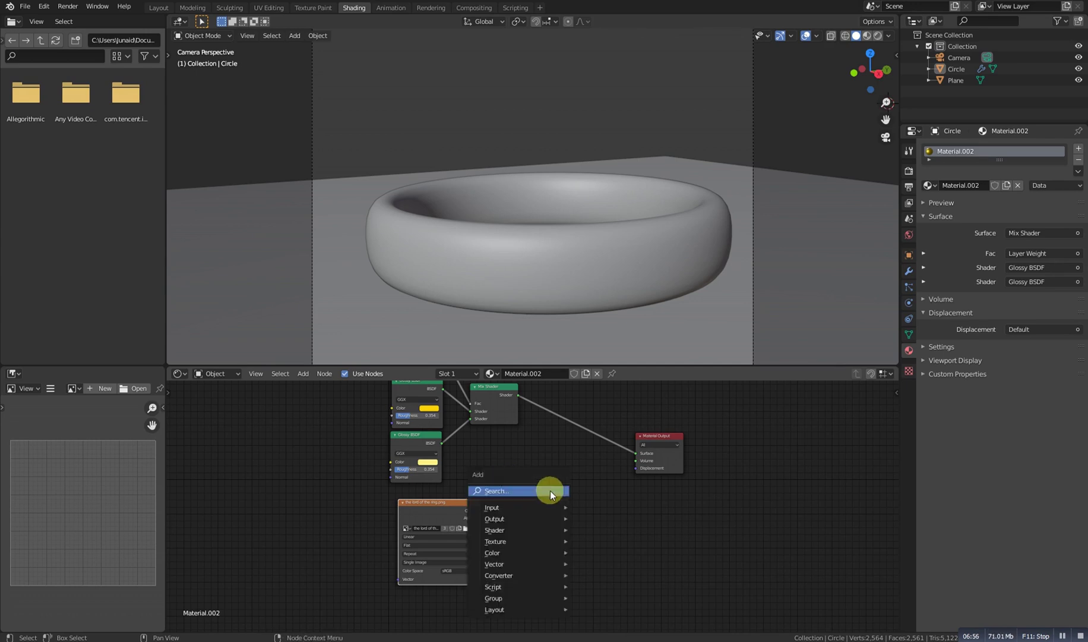
pyautogui.click(550, 491)
pyautogui.write('math')
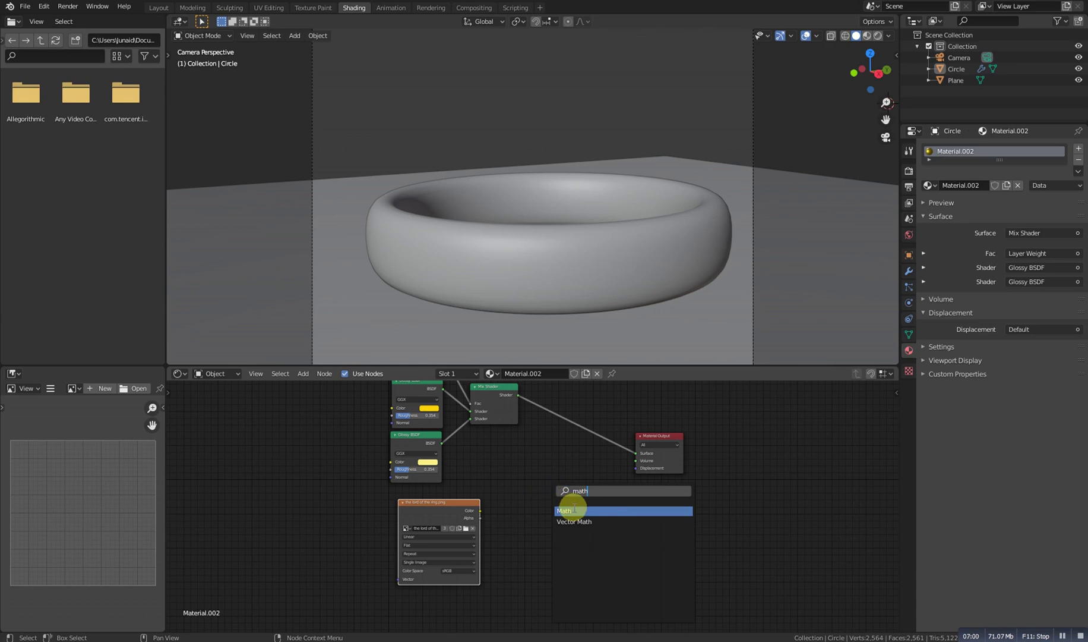
pyautogui.press('Return')
pyautogui.click(516, 510)
# Step: Connect the image texture's Color to the Math node's second Value and the Math output to the Material Output's Displacement
pyautogui.scroll(3, 516, 510)
pyautogui.scroll(2, 487, 521)
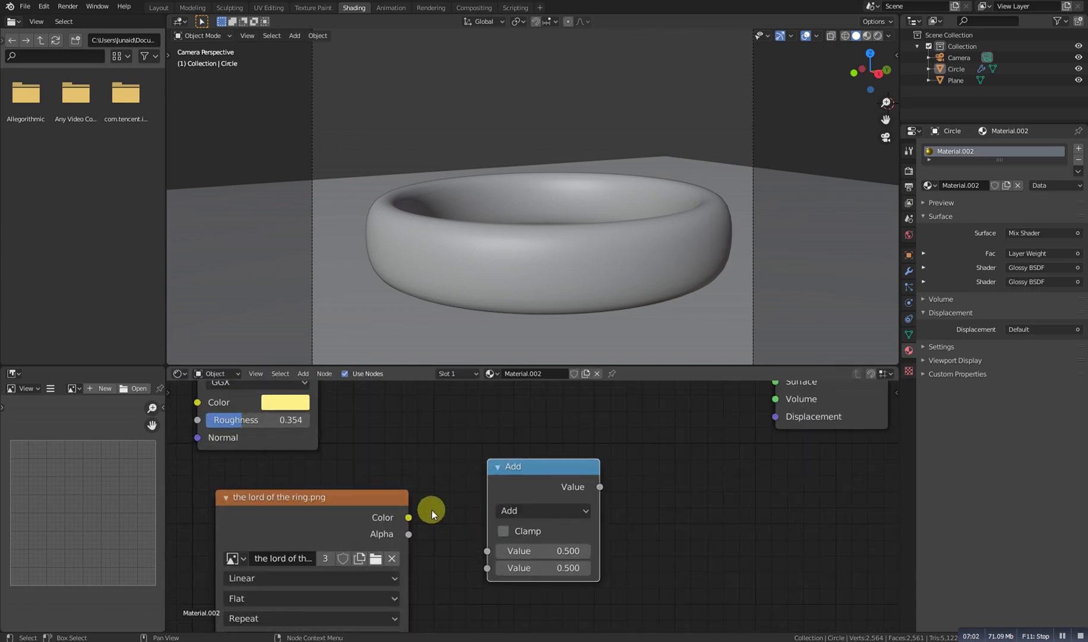
pyautogui.moveTo(409, 519); pyautogui.dragTo(489, 568)
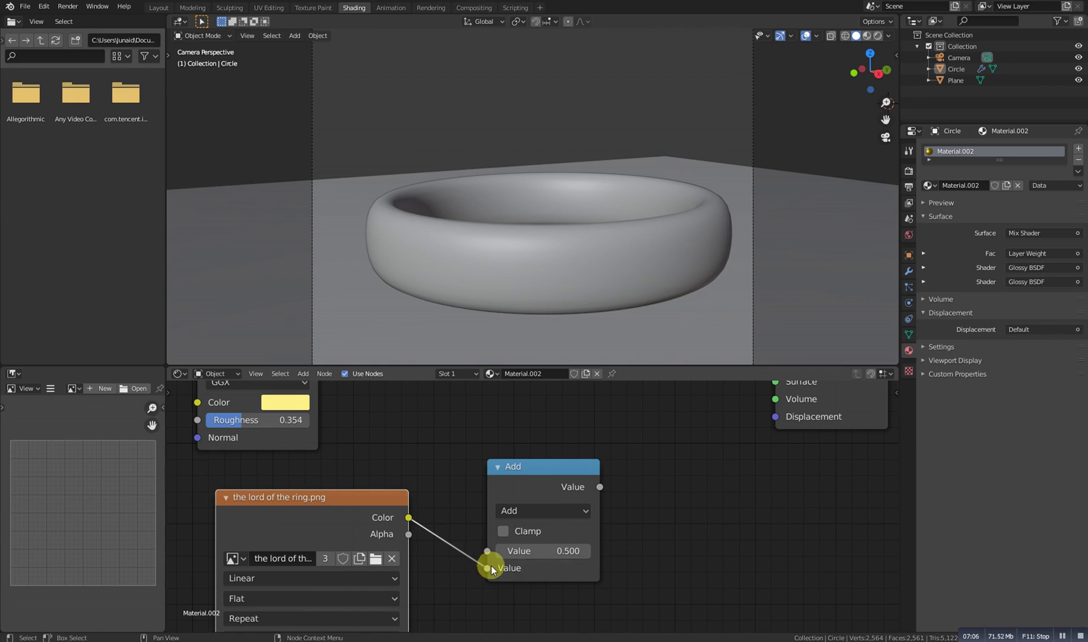
pyautogui.scroll(-2, 610, 478)
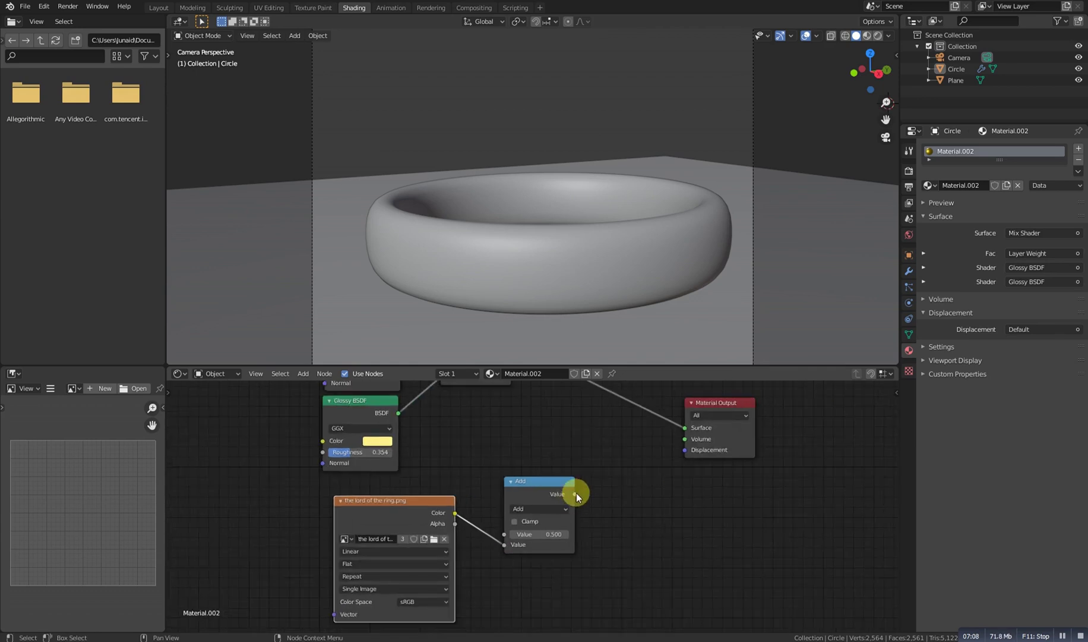
pyautogui.moveTo(576, 493); pyautogui.dragTo(684, 451)
# Step: Set the Math node's operation to Multiply
pyautogui.click(534, 508)
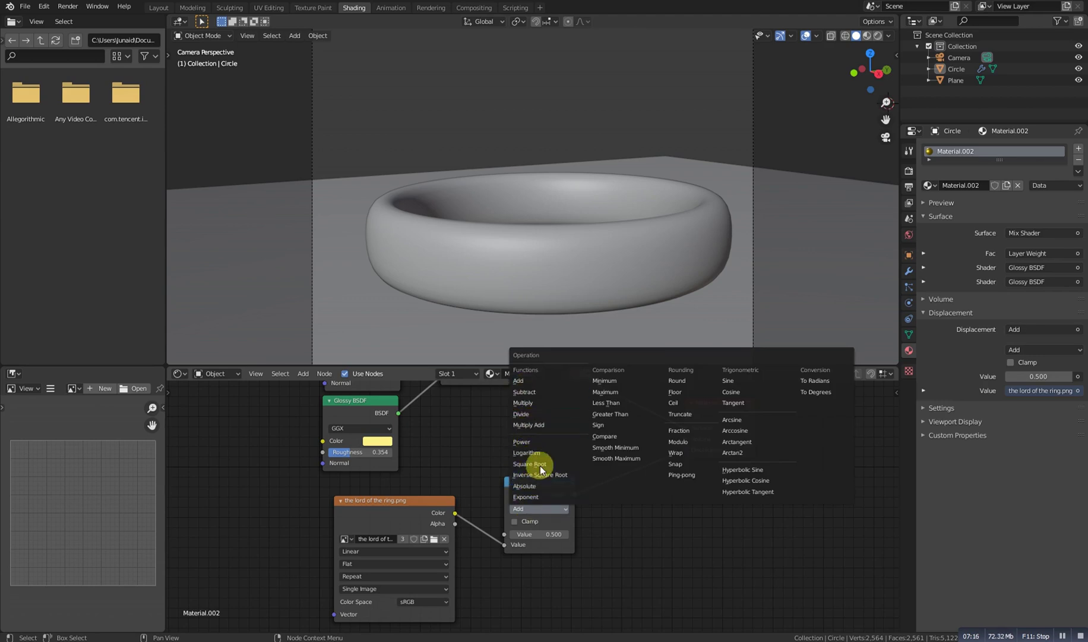
pyautogui.click(535, 402)
pyautogui.scroll(-1, 553, 458)
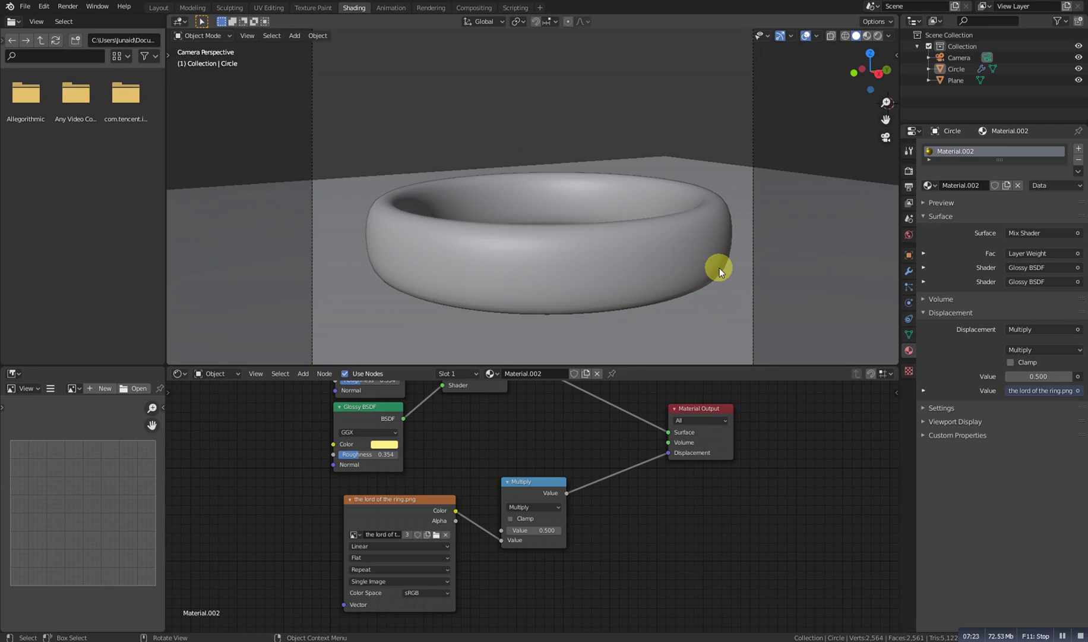
# Step: Select the ring's two outer face loops in the UV Editing workspace to show their UV strip over the lettering
pyautogui.click(553, 258)
pyautogui.click(269, 7)
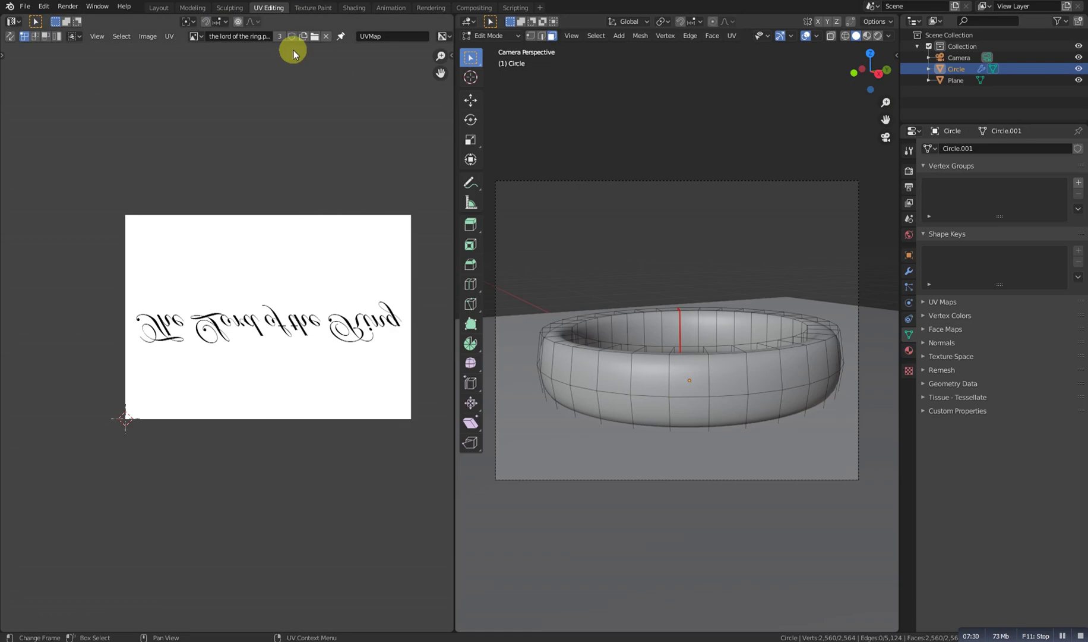
pyautogui.keyDown('alt'); pyautogui.click(695, 380); pyautogui.keyUp('alt')
pyautogui.keyDown('alt'); pyautogui.keyDown('shift'); pyautogui.click(708, 410); pyautogui.keyUp('shift'); pyautogui.keyUp('alt')
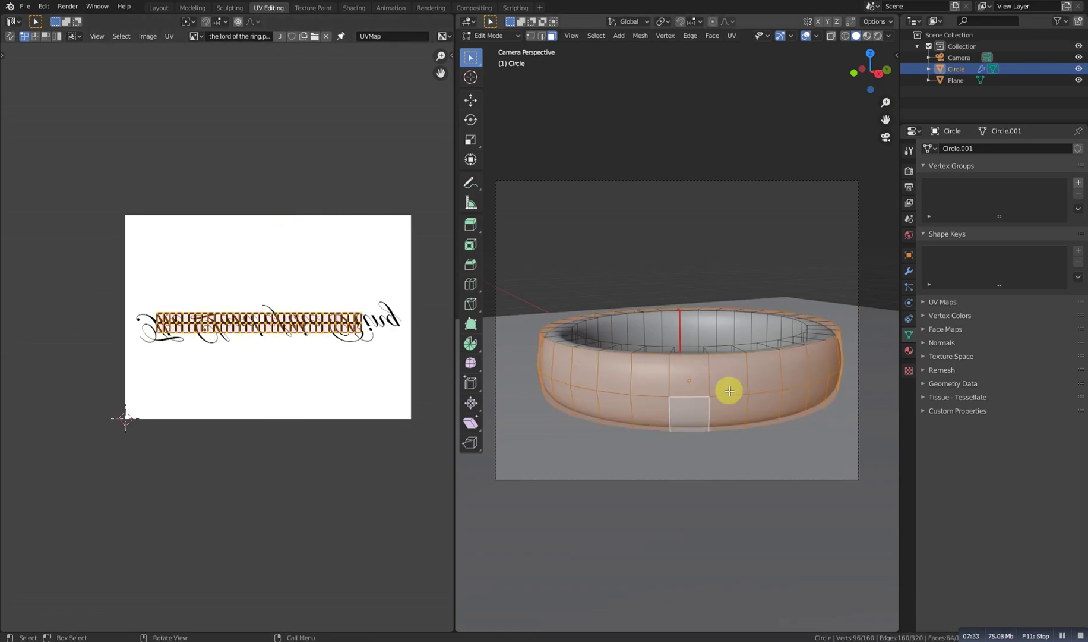
# Step: Show the viewport in rendered shading and enlarge the ring's UV strip until it extends past both sides of the lettering image
pyautogui.click(877, 35)
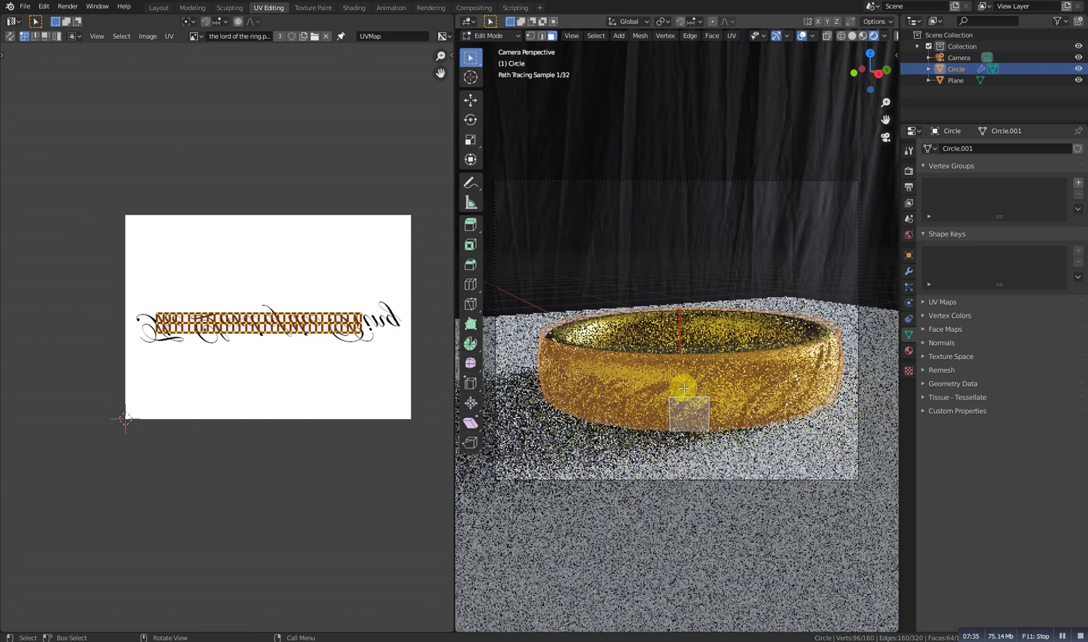
pyautogui.press('s')
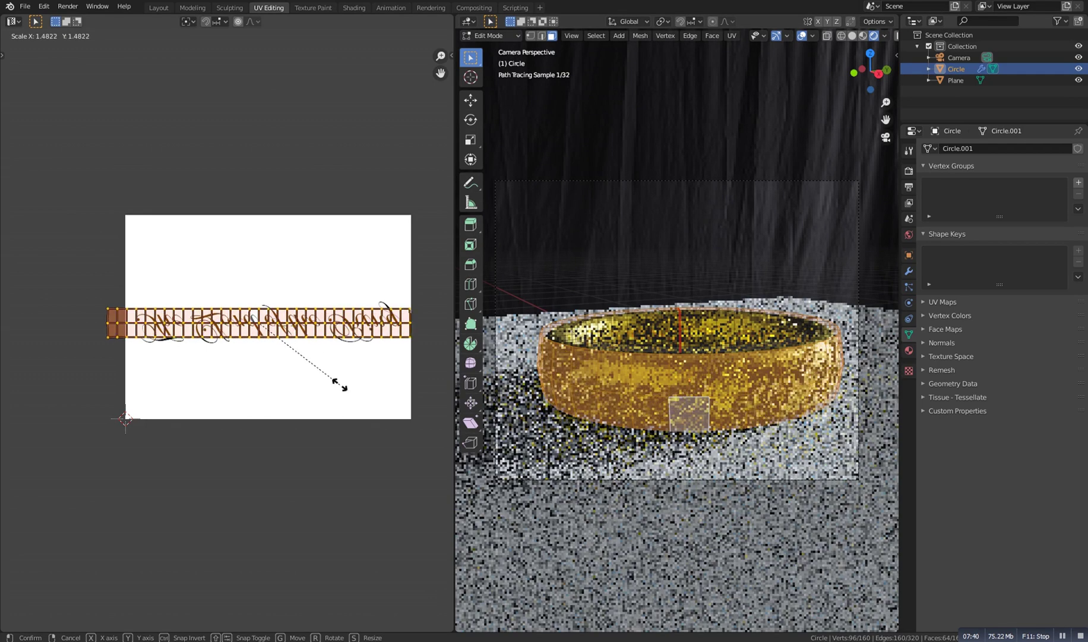
pyautogui.click(356, 404)
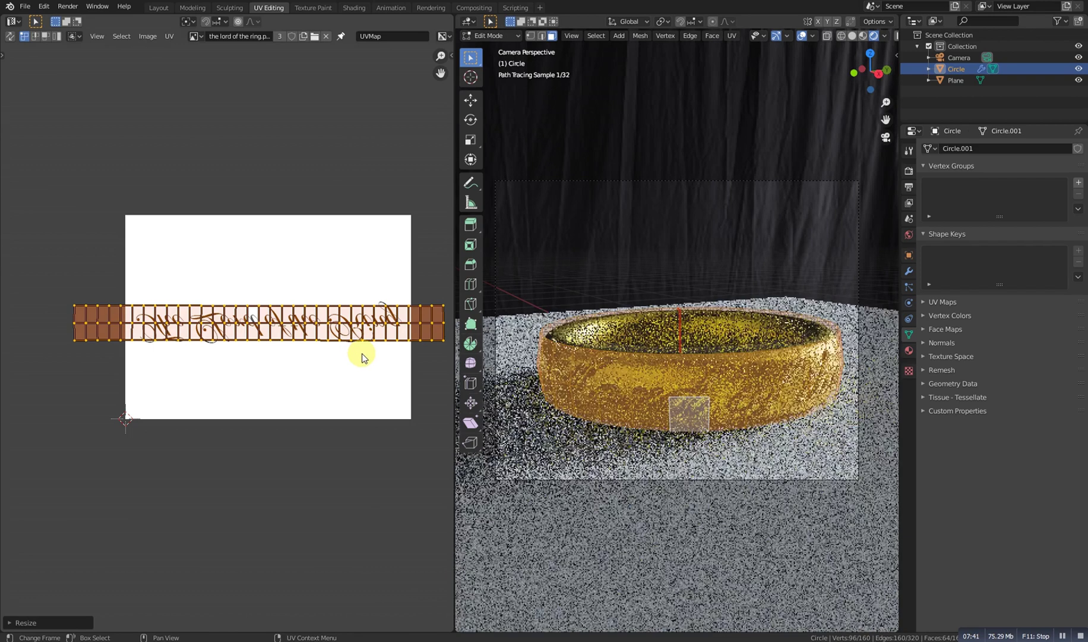
# Step: Scale the UV strip to about twice its height along Y and widen it along X well beyond the lettering image
pyautogui.press('s')
pyautogui.press('y')
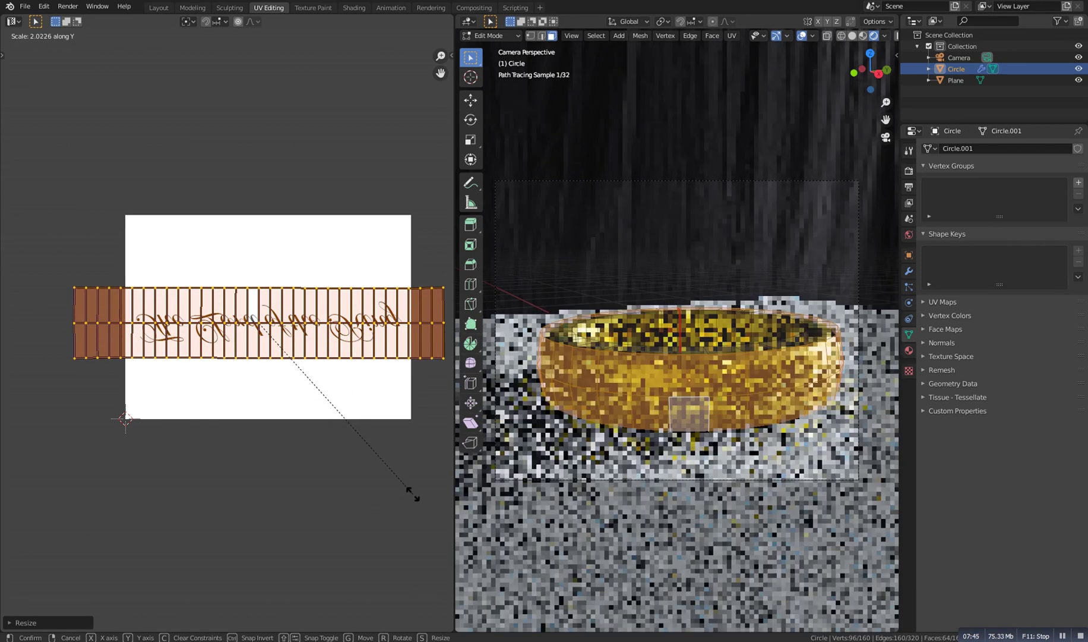
pyautogui.press('x')
pyautogui.scroll(-3, 388, 385)
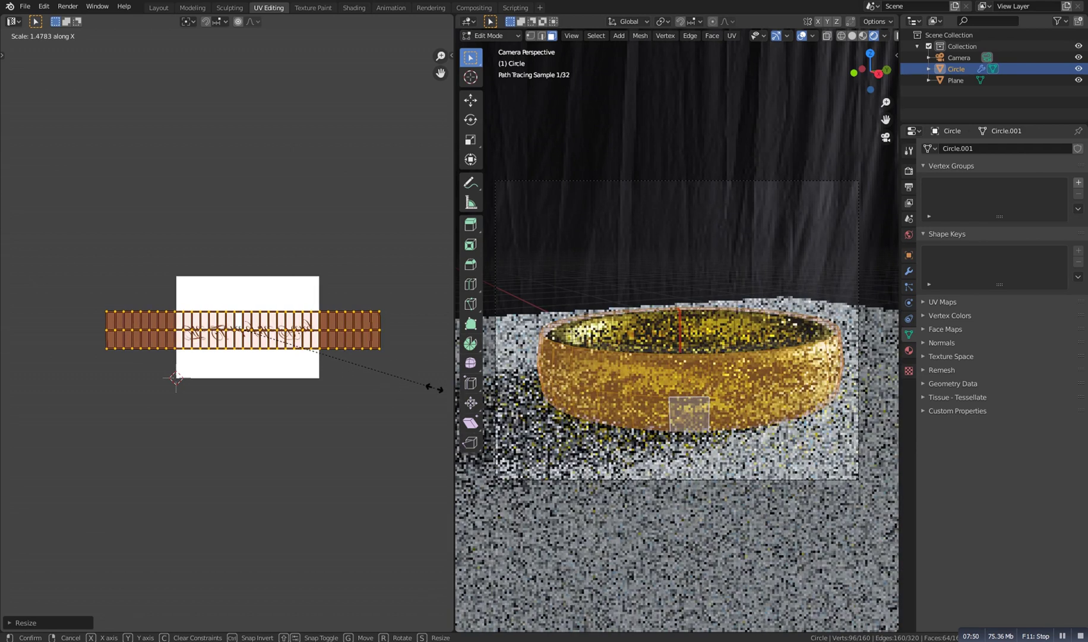
pyautogui.click(361, 370)
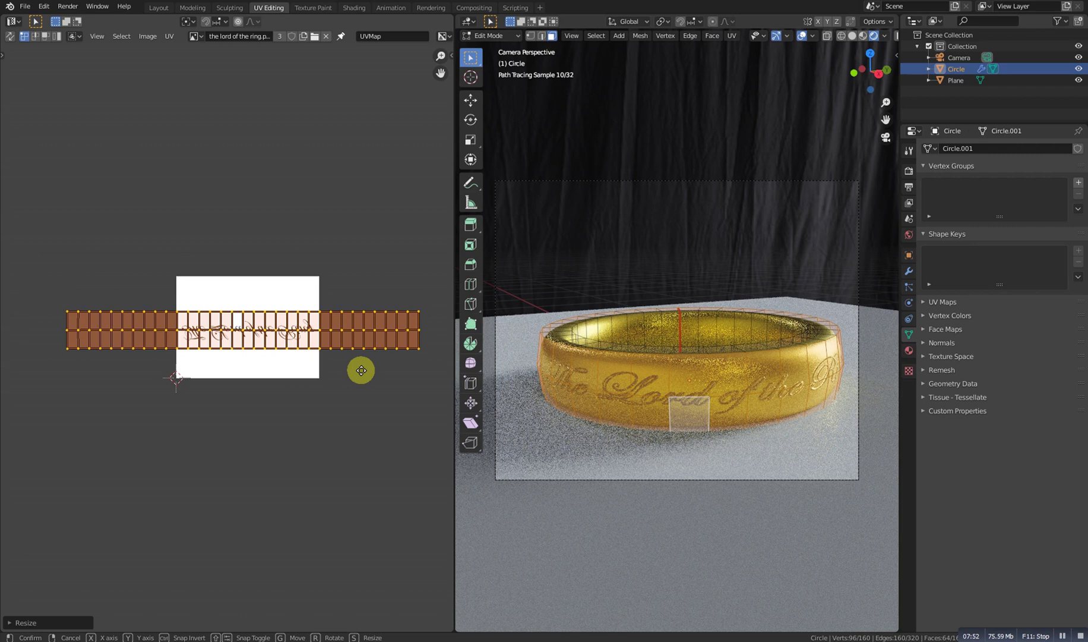
# Step: Shift the UV strip along X to reposition the lettering on the ring and adjust its scale along Y
pyautogui.press('g')
pyautogui.press('x')
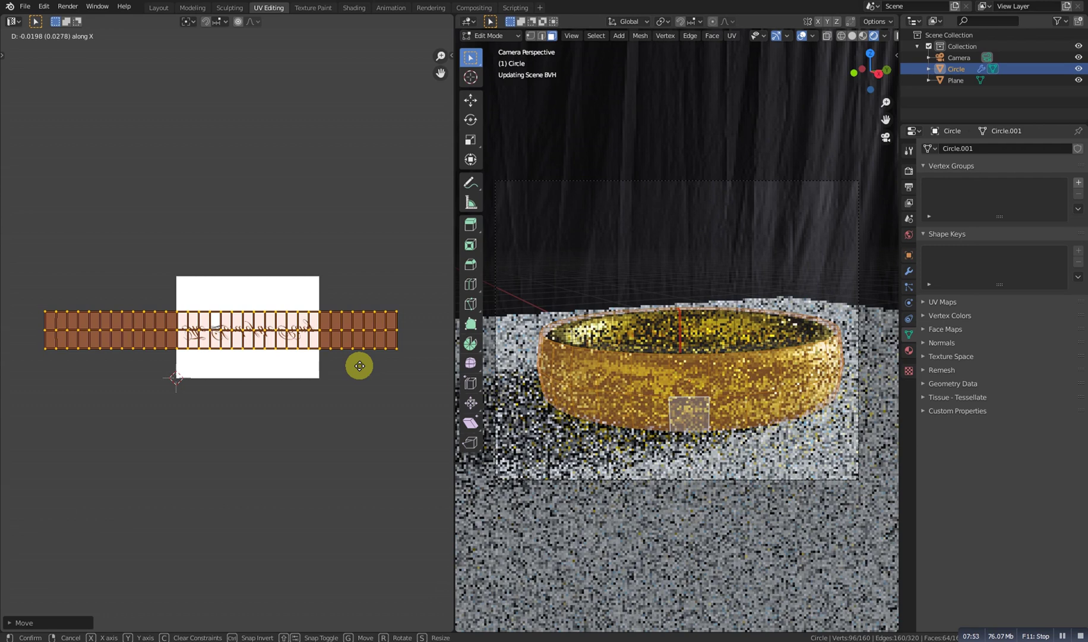
pyautogui.press('s')
pyautogui.press('y')
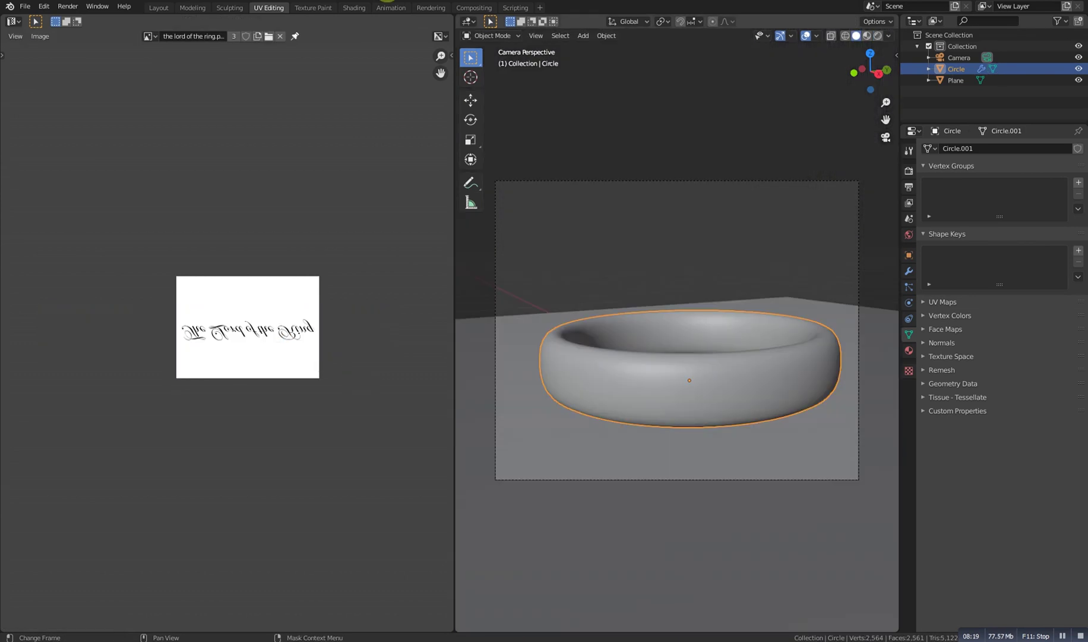
# Step: Switch to the Shading workspace and look over the ring material's node tree
pyautogui.click(354, 7)
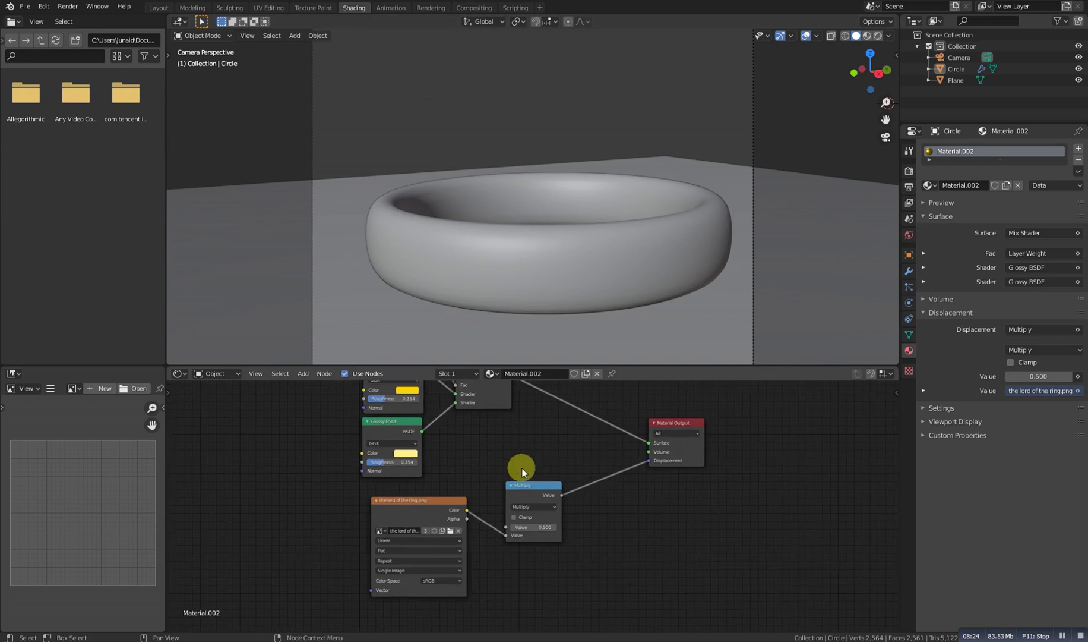
pyautogui.scroll(-2, 523, 475)
pyautogui.scroll(3, 531, 511)
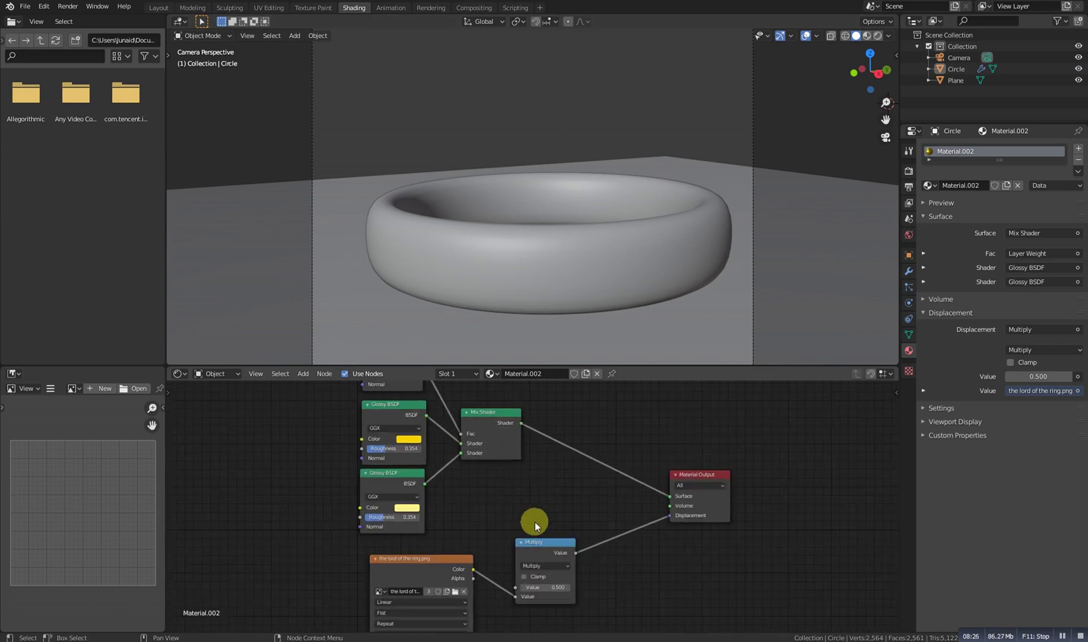
pyautogui.scroll(2, 537, 522)
pyautogui.scroll(-1, 519, 502)
pyautogui.scroll(1, 520, 511)
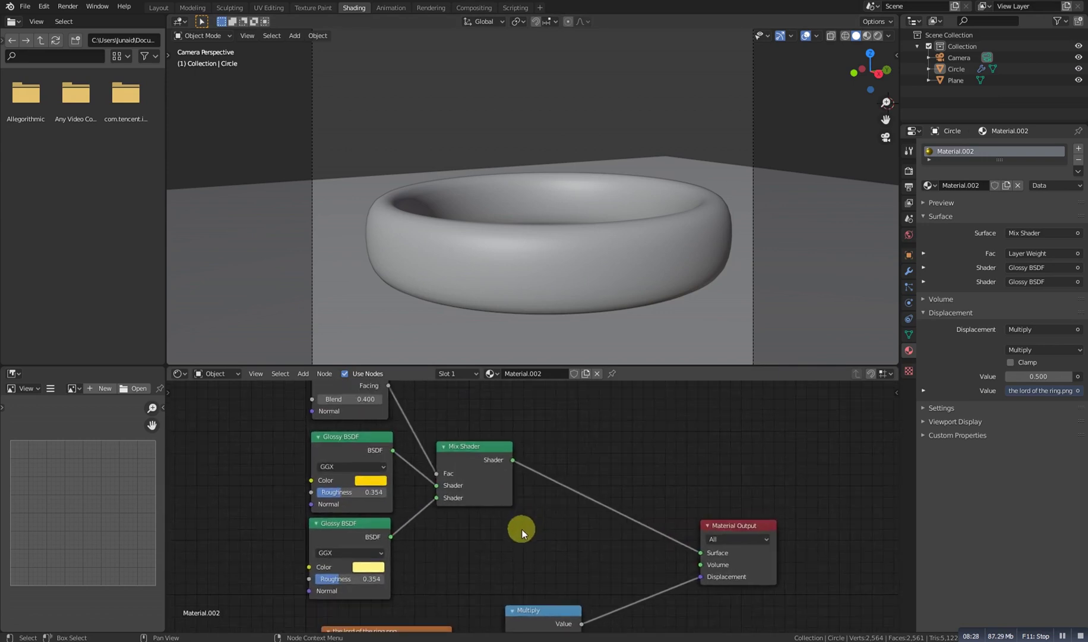
pyautogui.scroll(-3, 521, 528)
pyautogui.press('z')
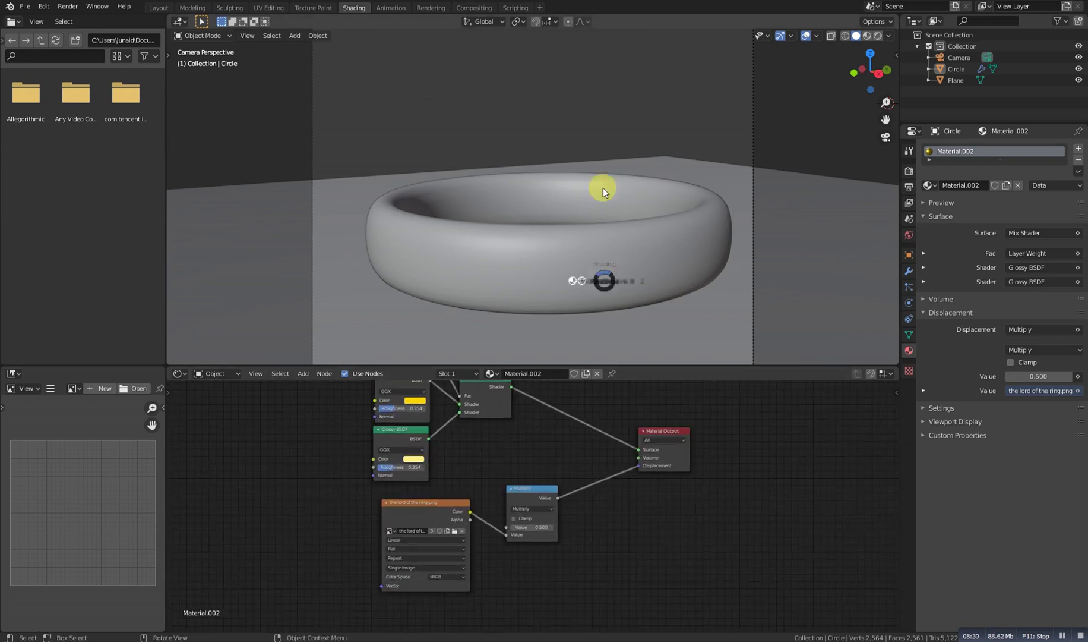
pyautogui.click(580, 333)
pyautogui.press('z')
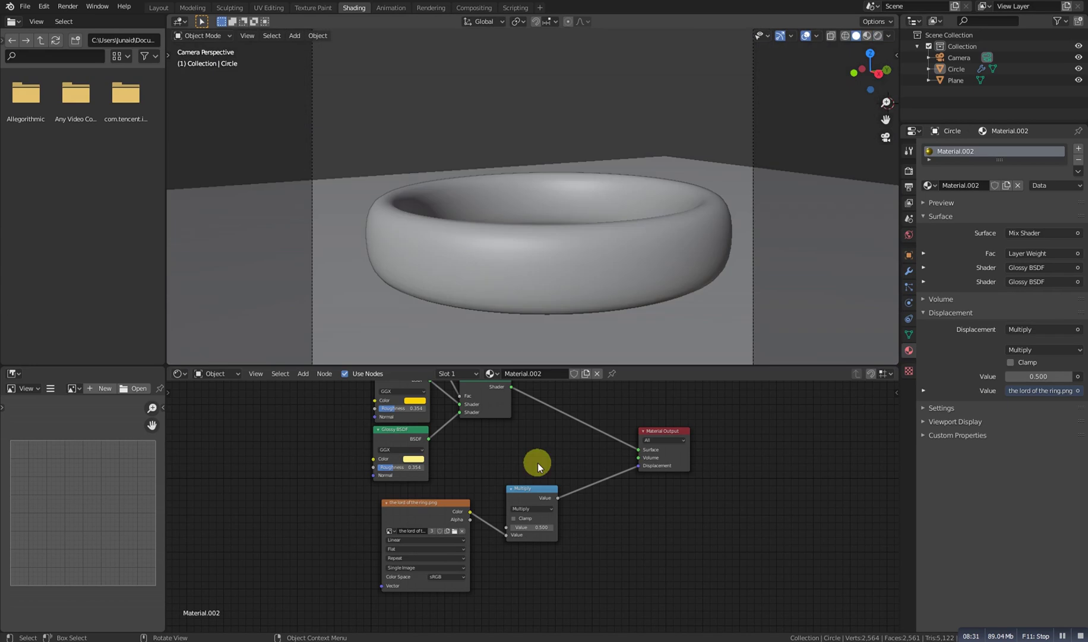
# Step: Move the Layer Weight, Glossy BSDF and Mix Shader nodes farther from the Material Output to make room
pyautogui.keyDown('shift'); pyautogui.scroll(2, 474, 549); pyautogui.keyUp('shift')
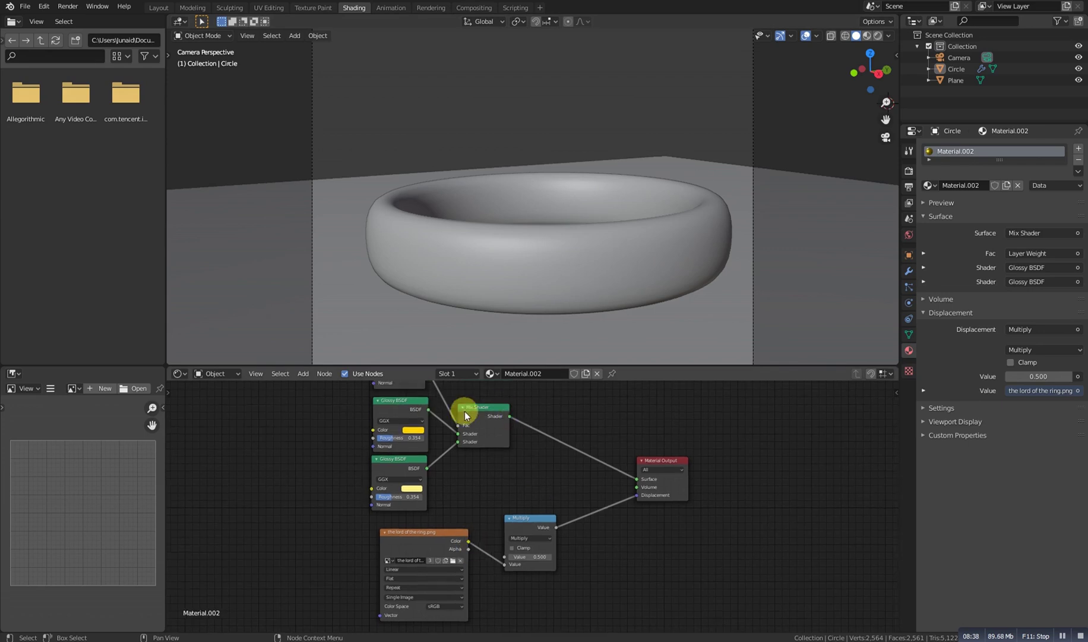
pyautogui.scroll(-3, 514, 520)
pyautogui.moveTo(432, 413); pyautogui.dragTo(513, 481)
pyautogui.press('g')
pyautogui.click(495, 455)
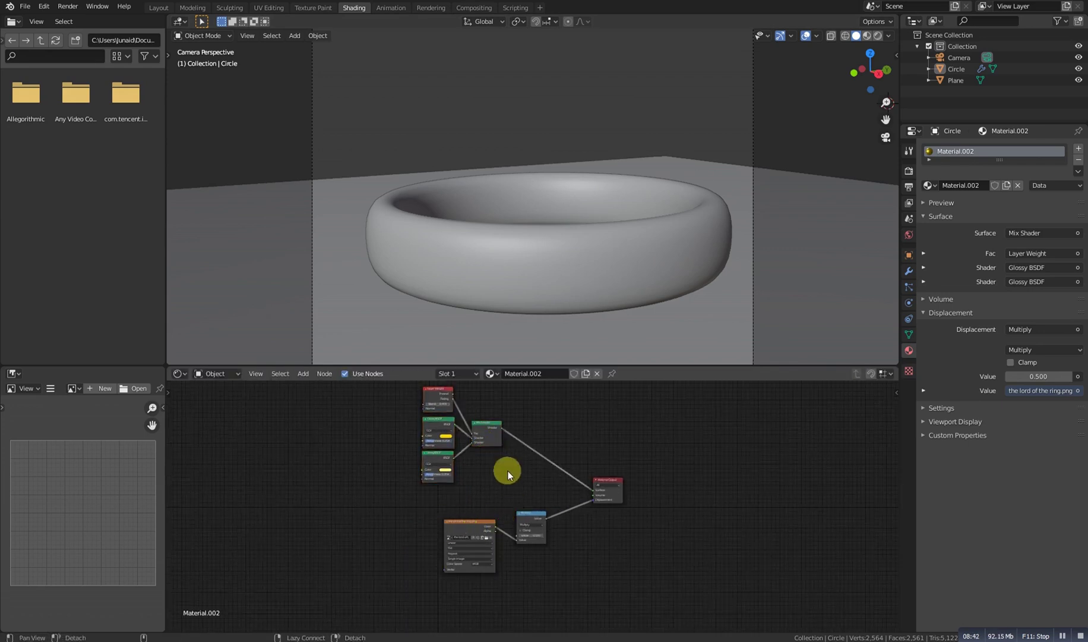
# Step: Duplicate the Mix Shader and insert the copy on the link between the original and the Material Output's Surface
pyautogui.scroll(5, 502, 472)
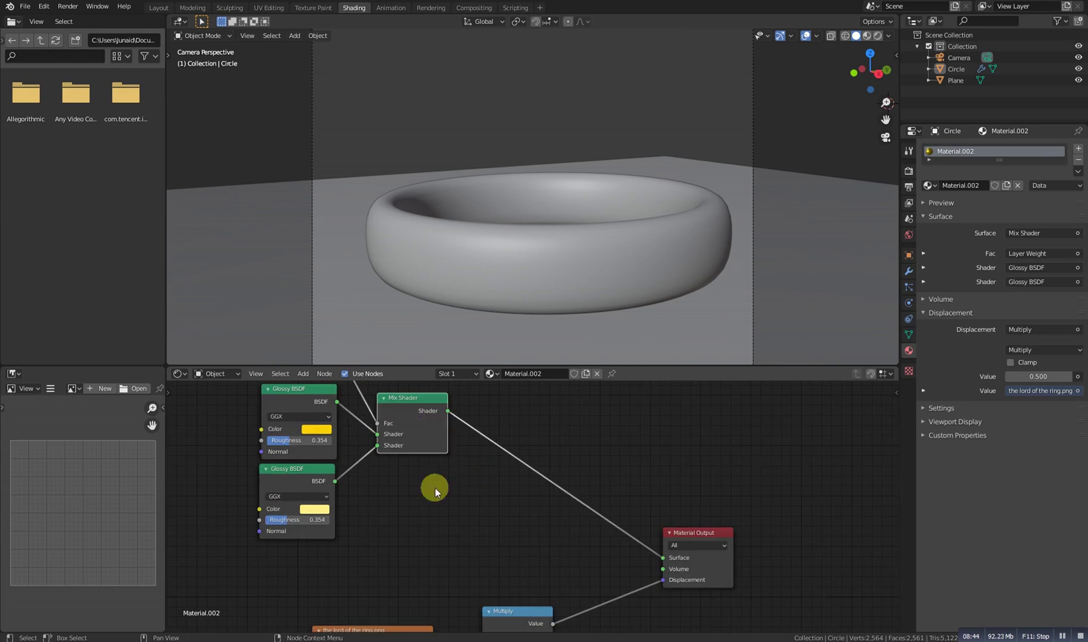
pyautogui.scroll(-2, 437, 529)
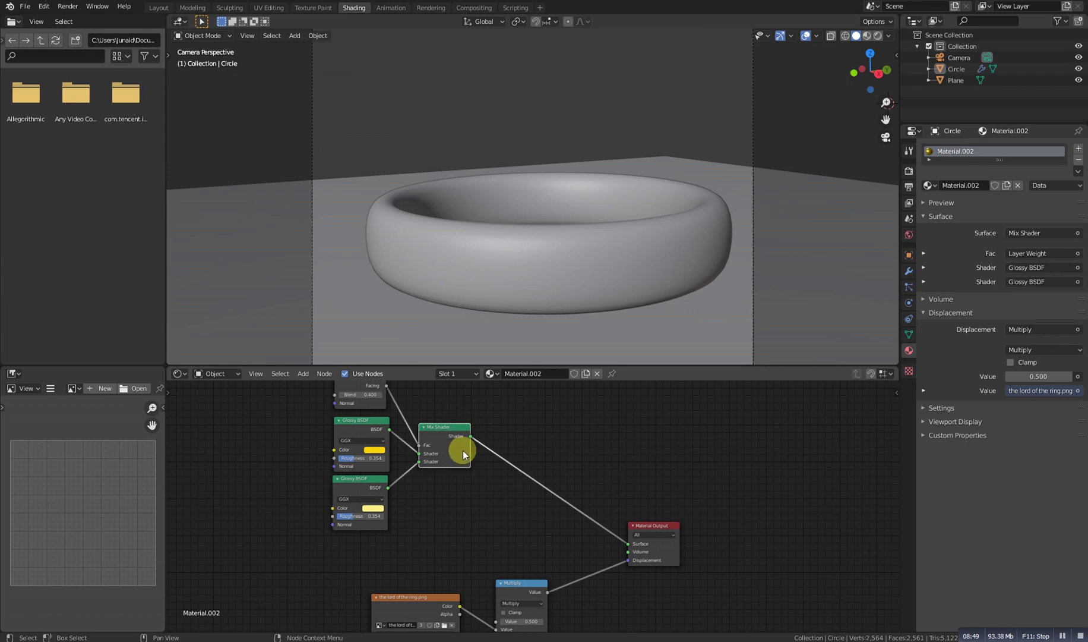
pyautogui.scroll(2, 439, 439)
pyautogui.click(444, 451)
pyautogui.hotkey('shift', 'd')
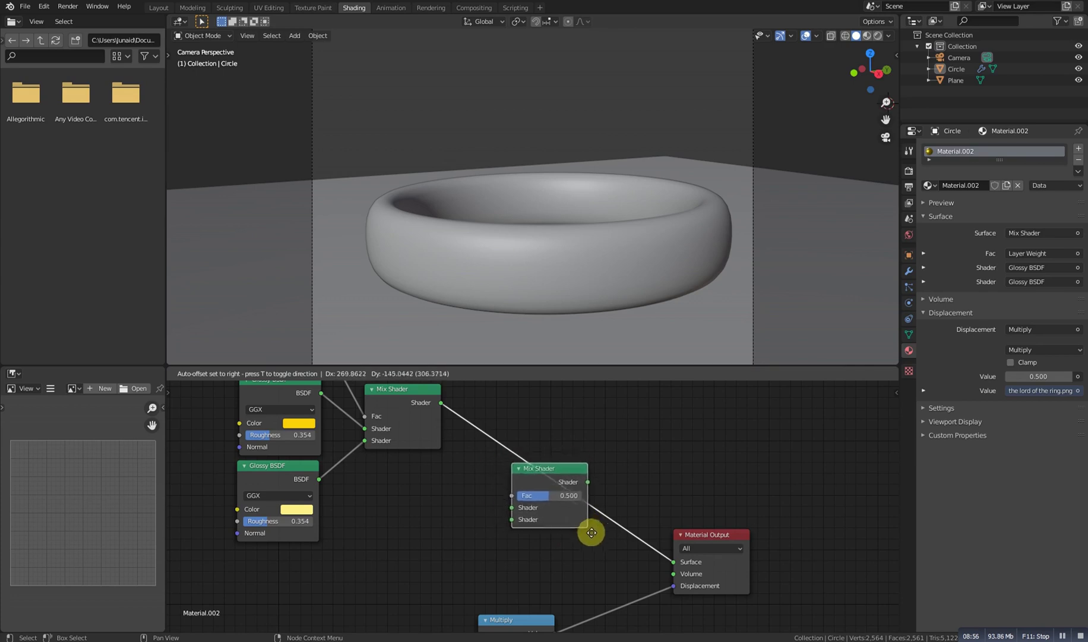
pyautogui.click(594, 525)
pyautogui.scroll(-2, 452, 547)
pyautogui.scroll(2, 478, 486)
# Step: Add an Emission shader node below the original Mix Shader
pyautogui.hotkey('shift', 'a')
pyautogui.click(457, 456)
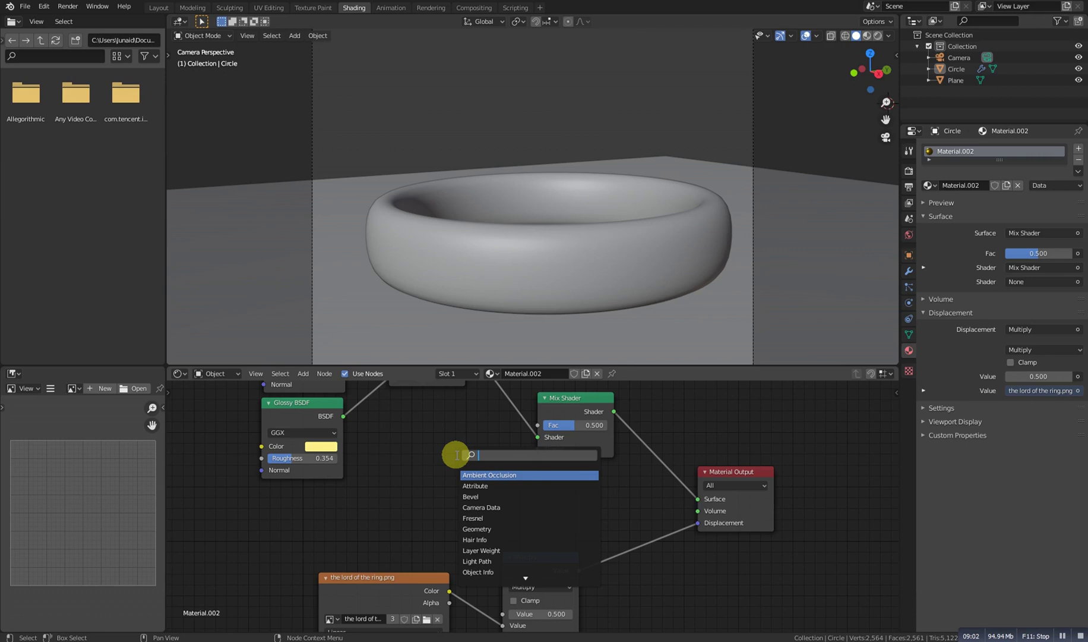
pyautogui.write('emi')
pyautogui.click(504, 480)
pyautogui.click(449, 466)
# Step: Preview the ring in rendered shading and connect the Emission output to the new Mix Shader's second Shader input
pyautogui.press('z')
pyautogui.click(622, 136)
pyautogui.moveTo(483, 460); pyautogui.dragTo(537, 448)
pyautogui.scroll(2, 577, 500)
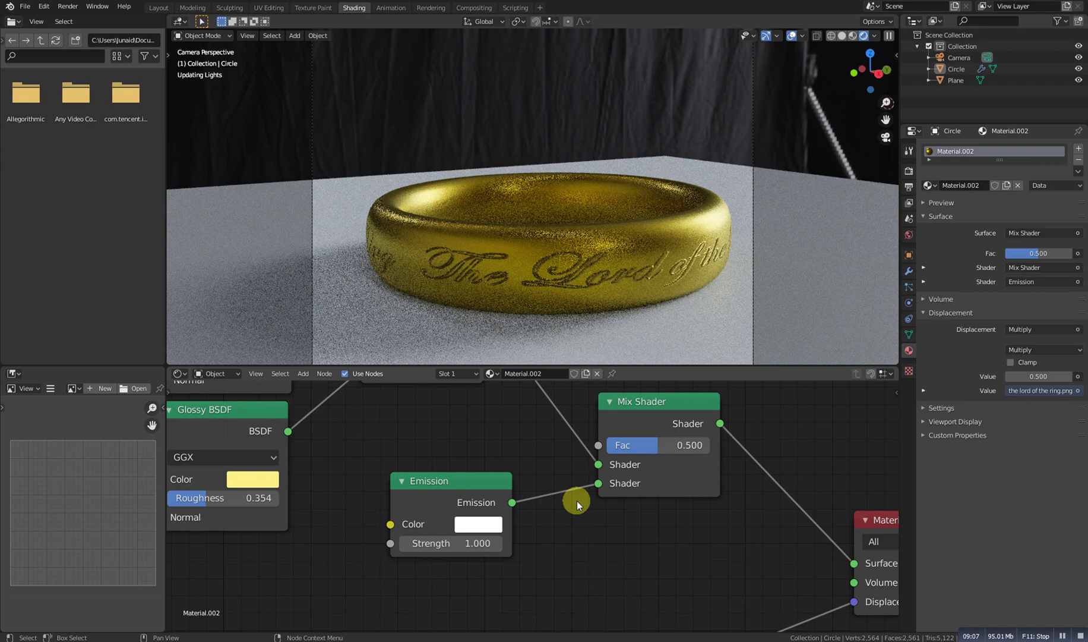
pyautogui.moveTo(469, 543); pyautogui.dragTo(486, 544)
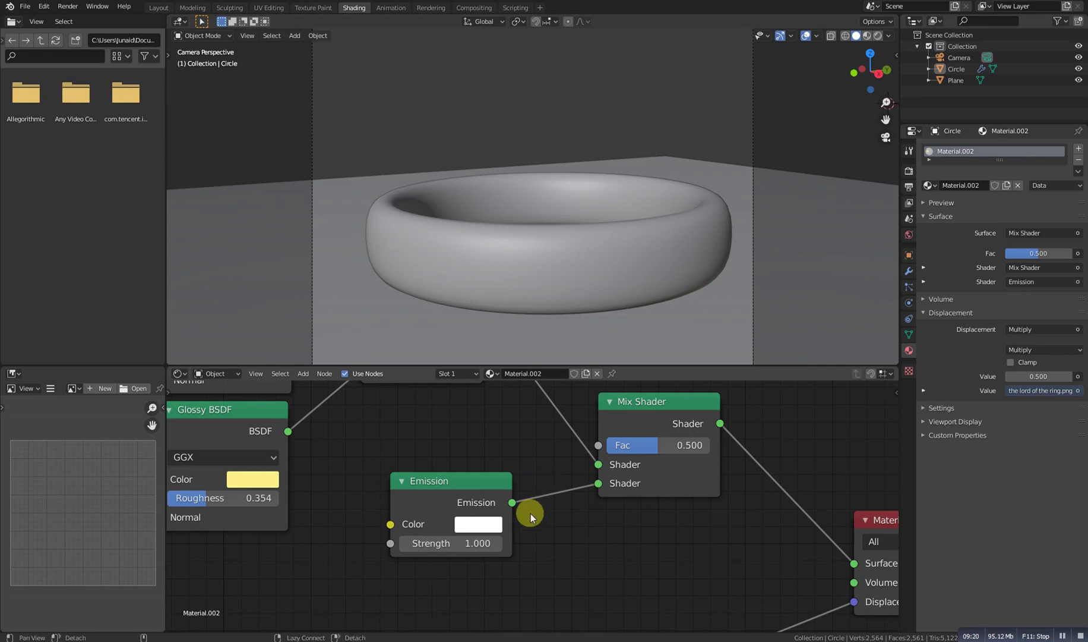
# Step: Duplicate the lettering image texture node and place the copy above the shader nodes
pyautogui.scroll(-1, 530, 514)
pyautogui.scroll(-3, 528, 515)
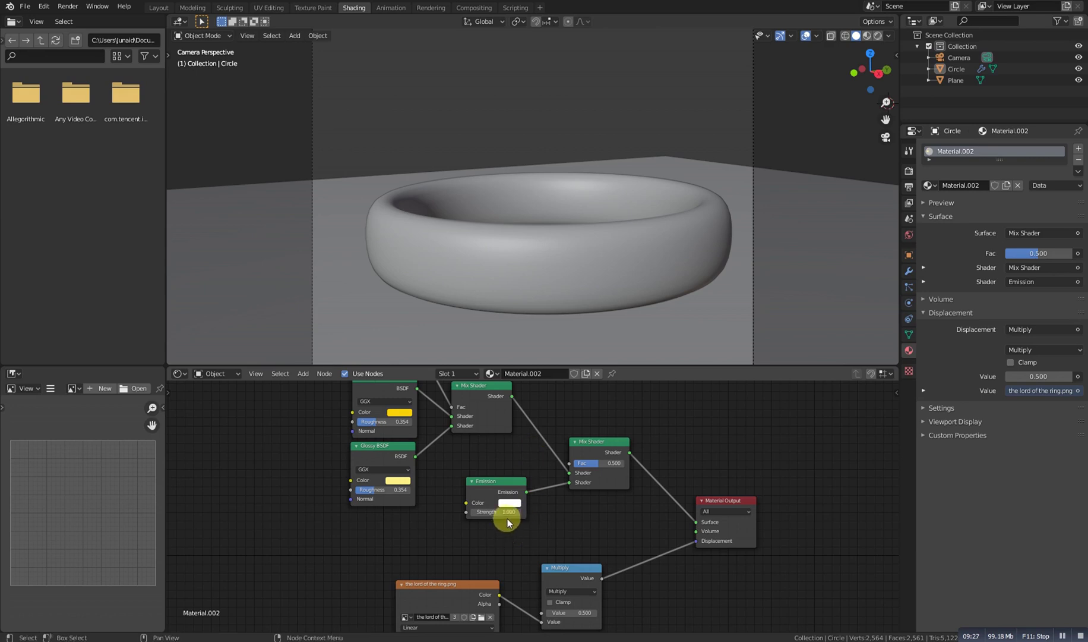
pyautogui.scroll(-2, 468, 574)
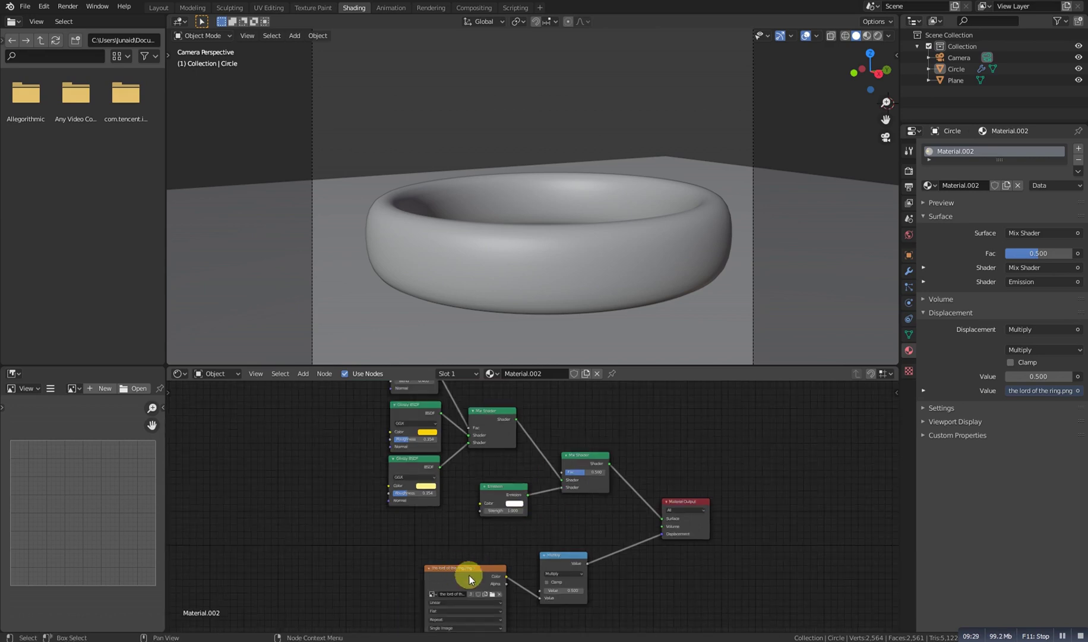
pyautogui.scroll(-2, 481, 519)
pyautogui.hotkey('shift', 'd')
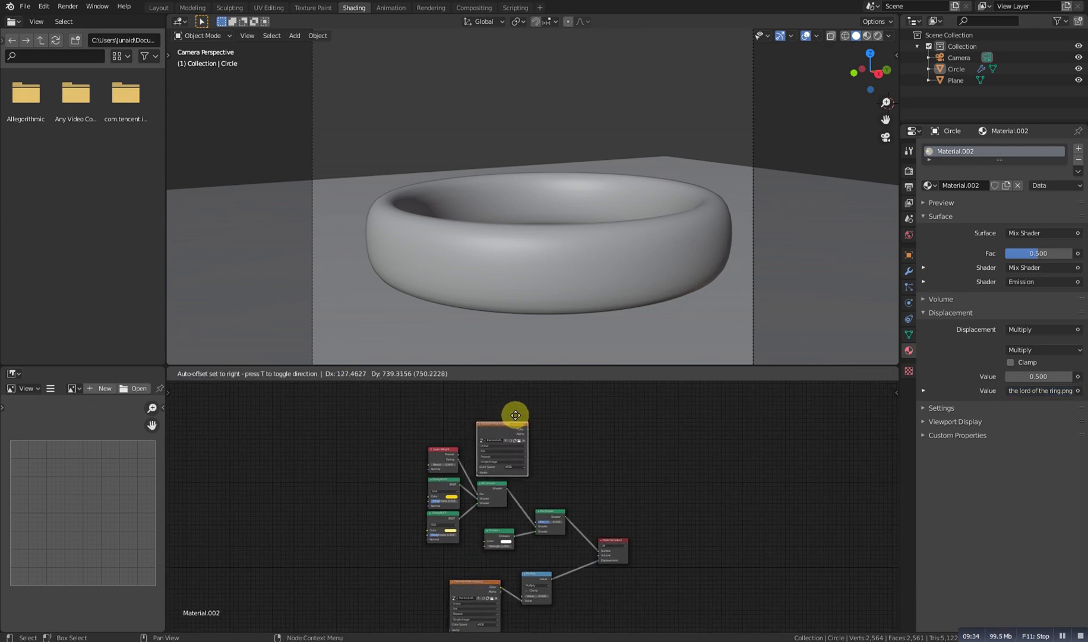
pyautogui.click(511, 422)
pyautogui.scroll(3, 552, 446)
pyautogui.scroll(1, 514, 434)
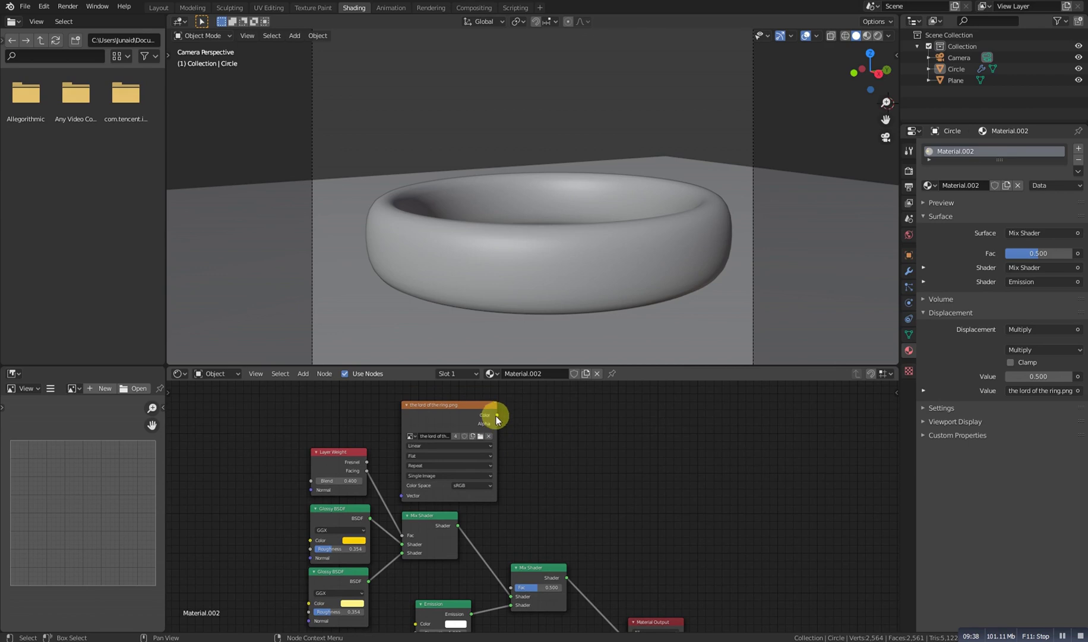
# Step: Connect the duplicated texture's Color to the new Mix Shader's Fac and swap its Shader inputs so Emission feeds the first
pyautogui.moveTo(498, 414); pyautogui.dragTo(511, 587)
pyautogui.press('z')
pyautogui.click(578, 144)
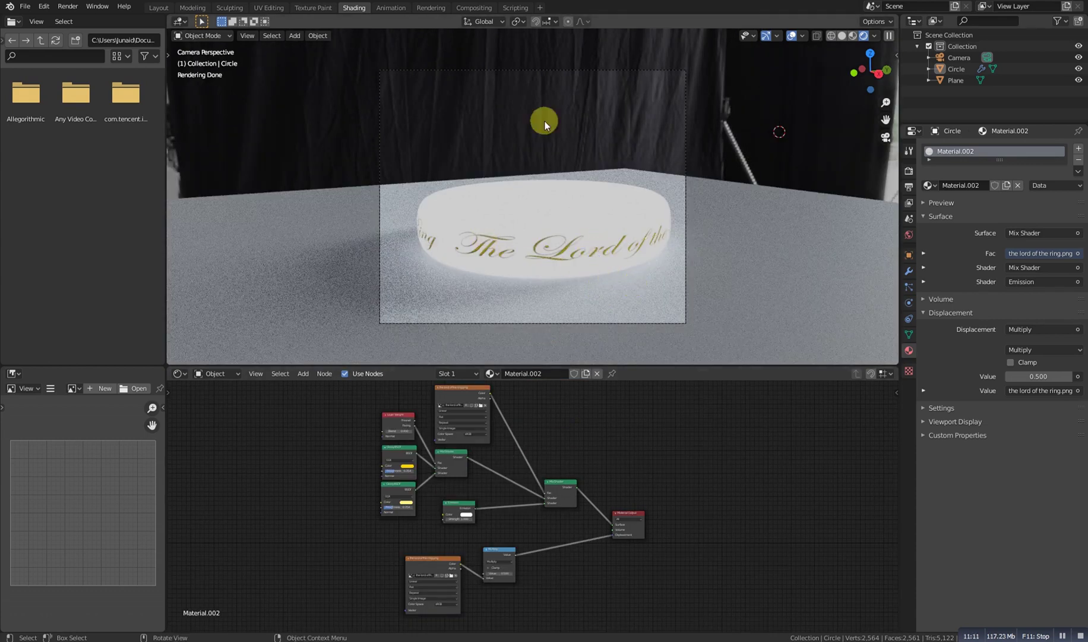
pyautogui.scroll(5, 584, 455)
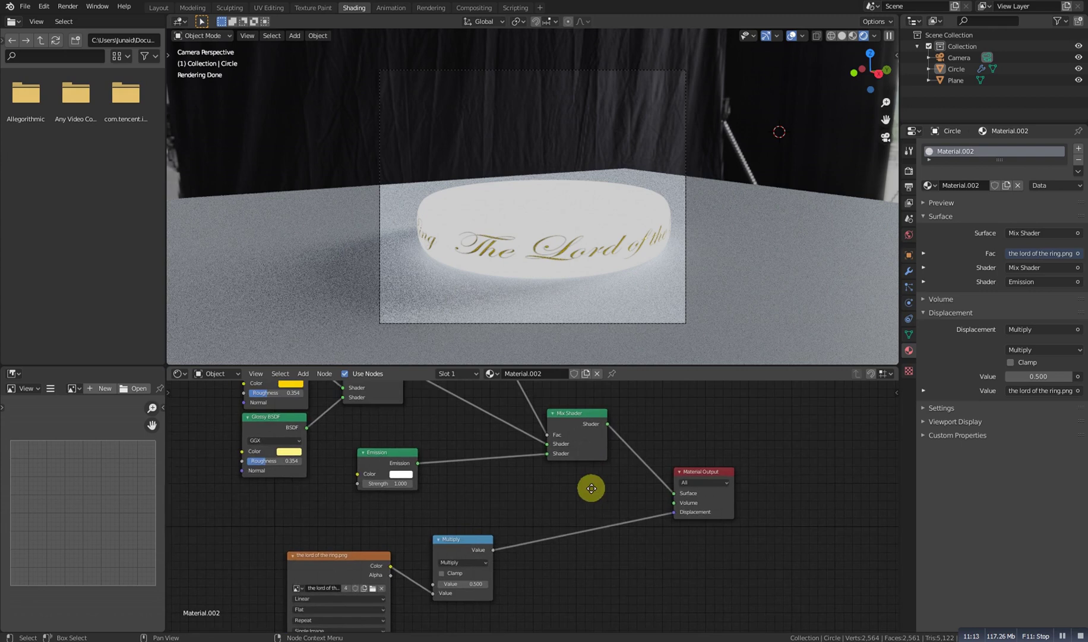
pyautogui.moveTo(544, 478)
pyautogui.mouseDown()
pyautogui.moveTo(545, 451)
pyautogui.moveTo(544, 462)
pyautogui.mouseUp()
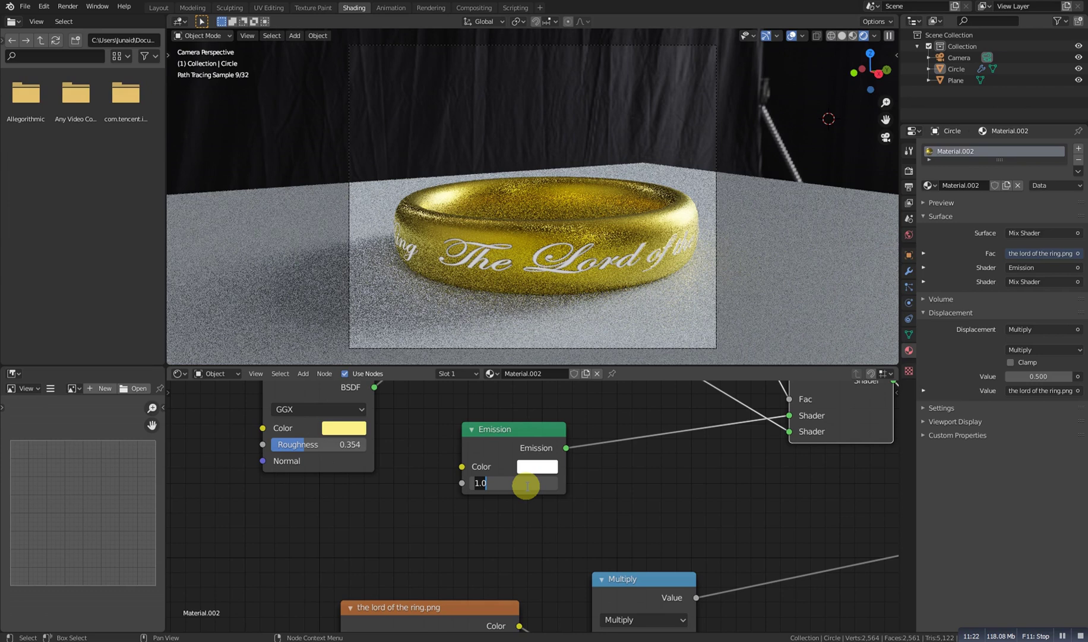
# Step: Set the Emission strength to 20 and its color to orange, with hue about 0.07 and saturation about 0.97
pyautogui.write('20')
pyautogui.press('Return')
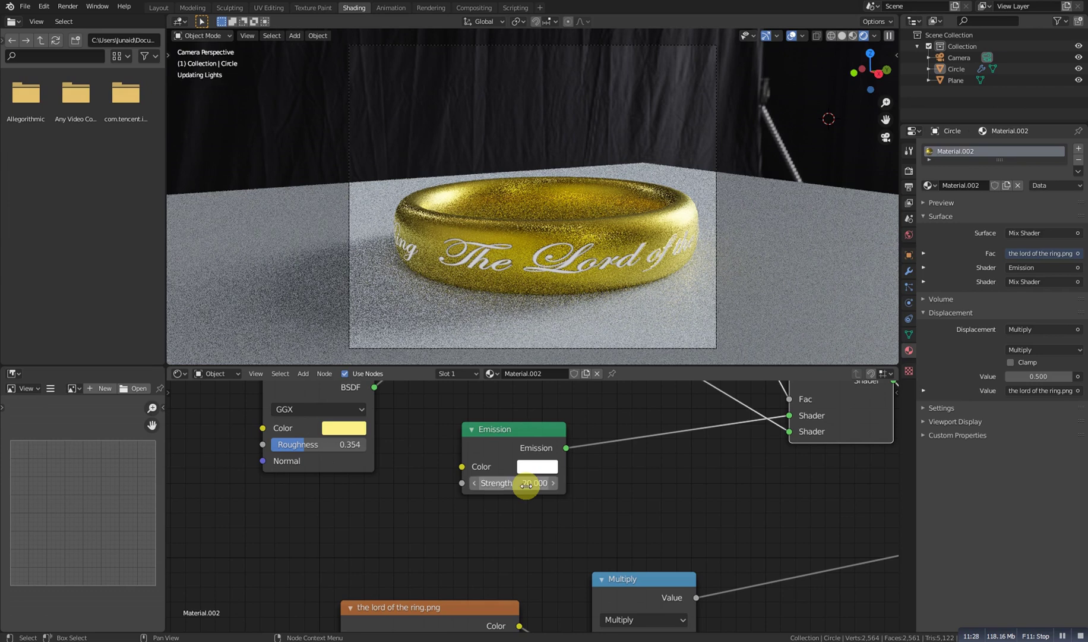
pyautogui.scroll(2, 526, 484)
pyautogui.click(572, 491)
pyautogui.click(602, 315)
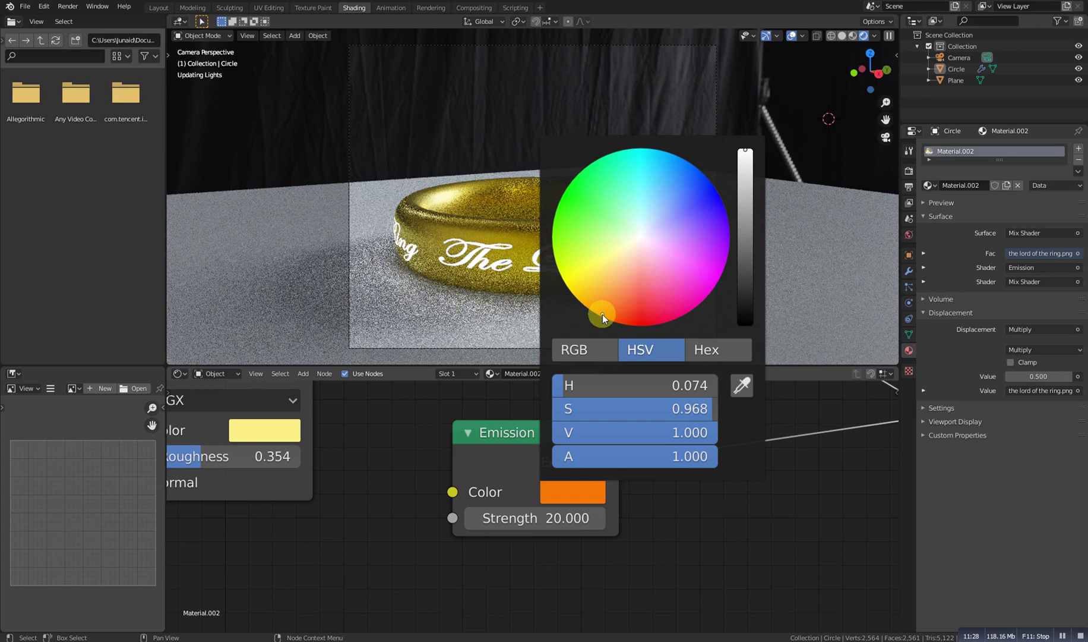
pyautogui.moveTo(602, 315); pyautogui.dragTo(601, 316)
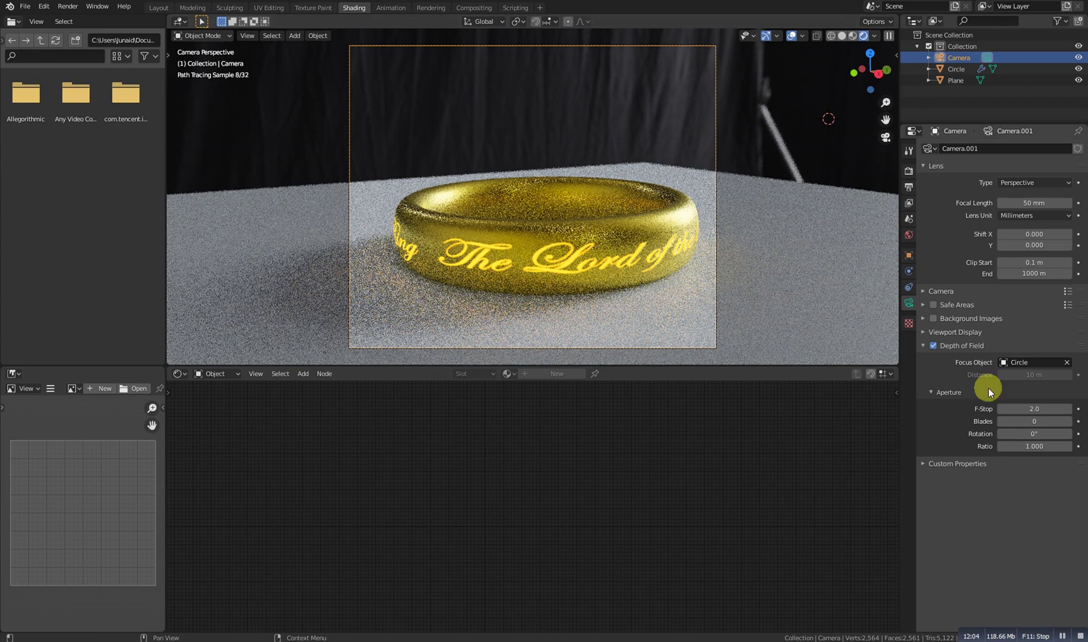
# Step: Set the camera's depth-of-field F-Stop to 1.8
pyautogui.moveTo(1034, 408); pyautogui.dragTo(1025, 408)
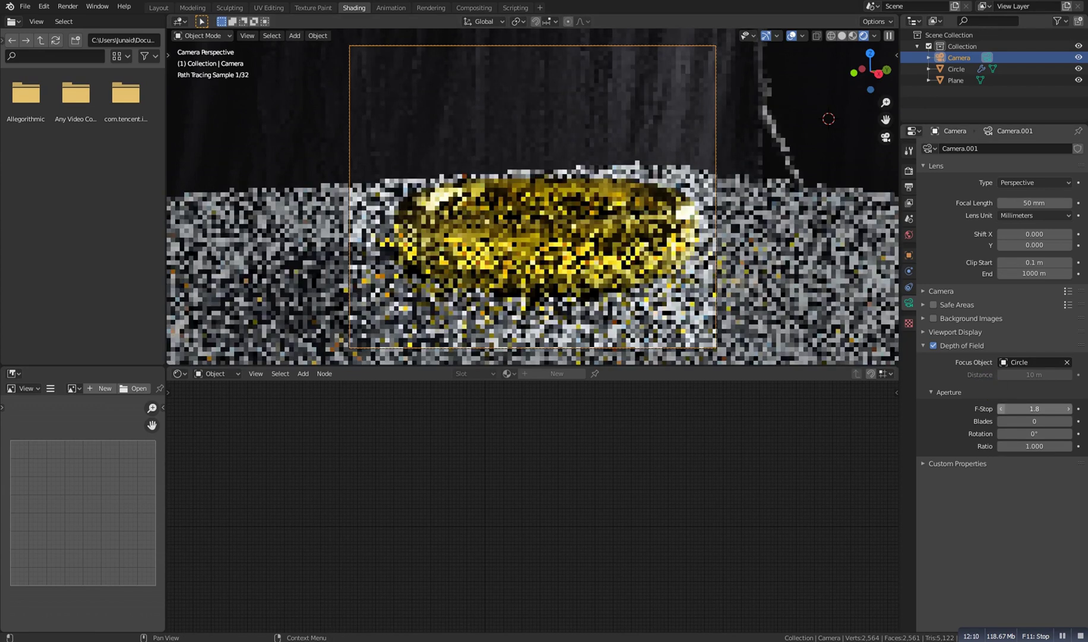
pyautogui.click(1001, 408)
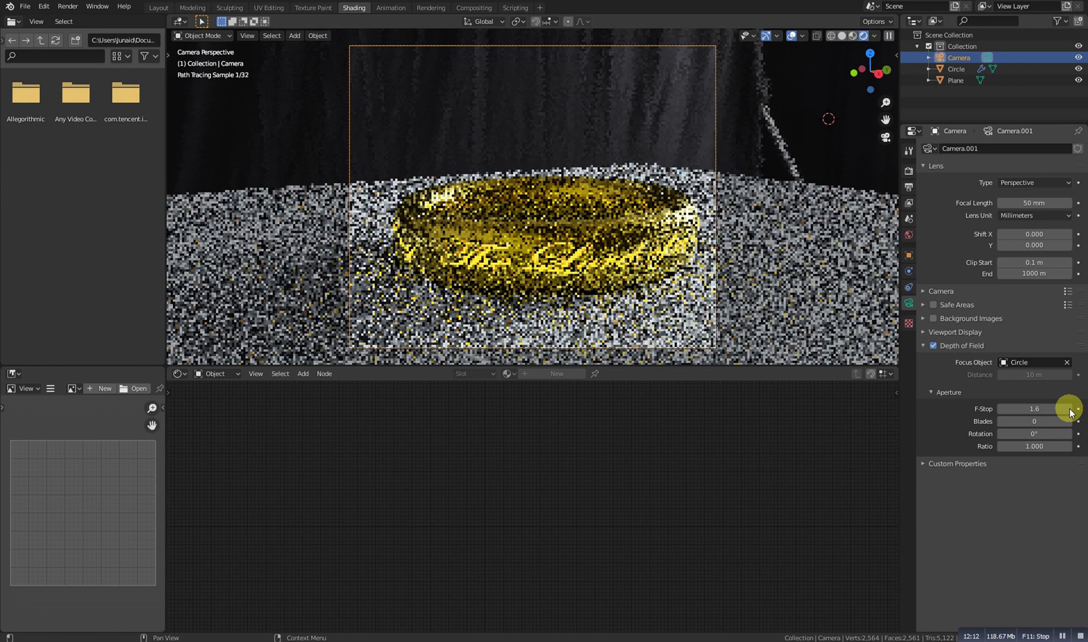
pyautogui.click(1071, 408)
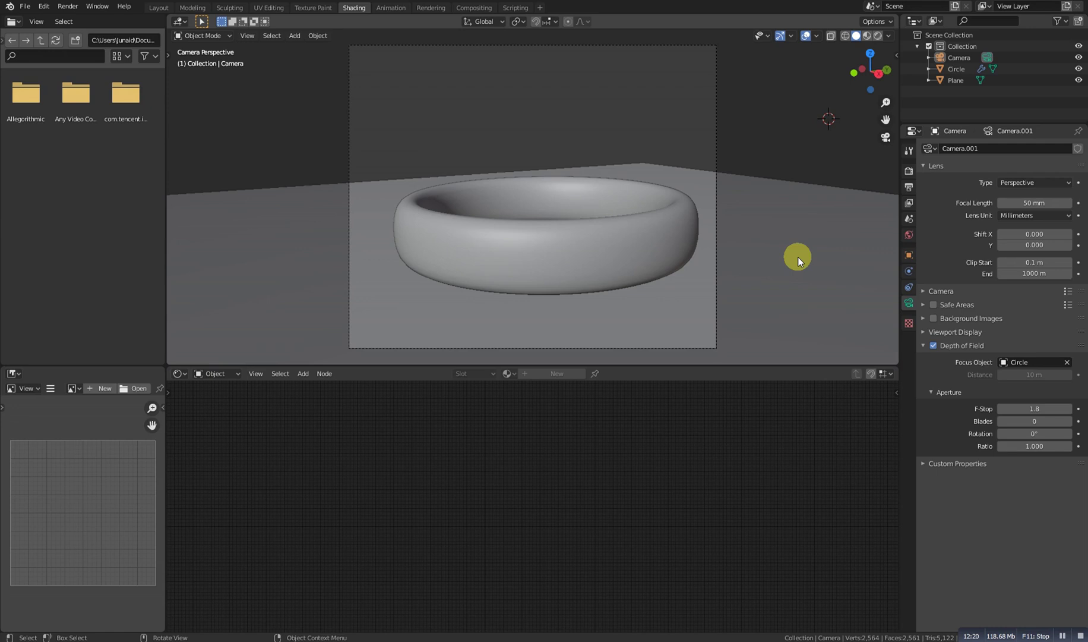
# Step: Set the Cycles render samples to 200
pyautogui.click(908, 171)
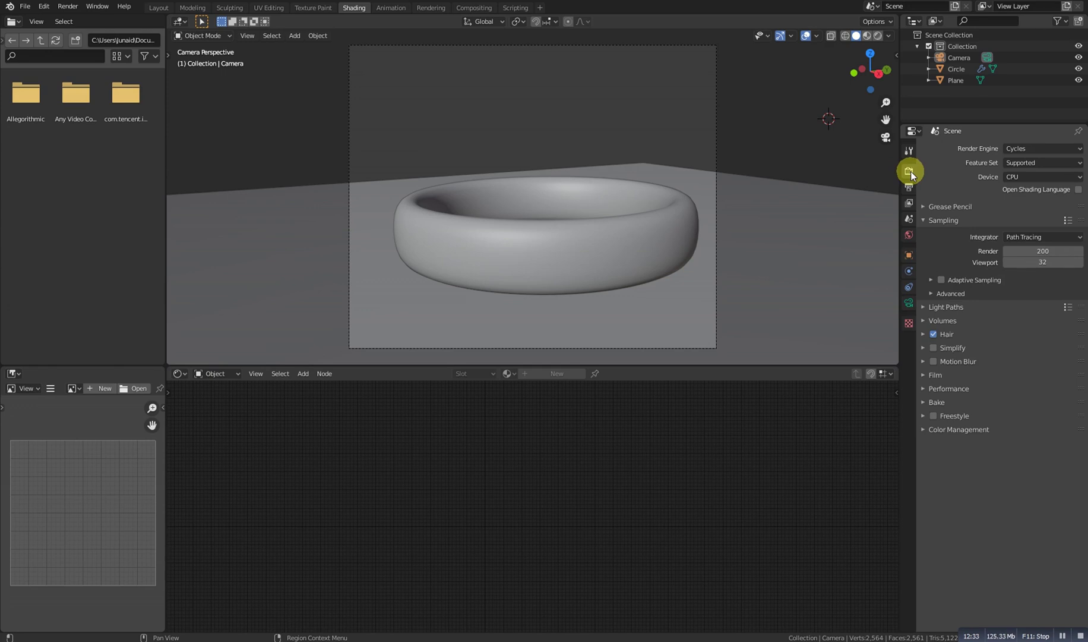
pyautogui.click(1037, 250)
pyautogui.write('200')
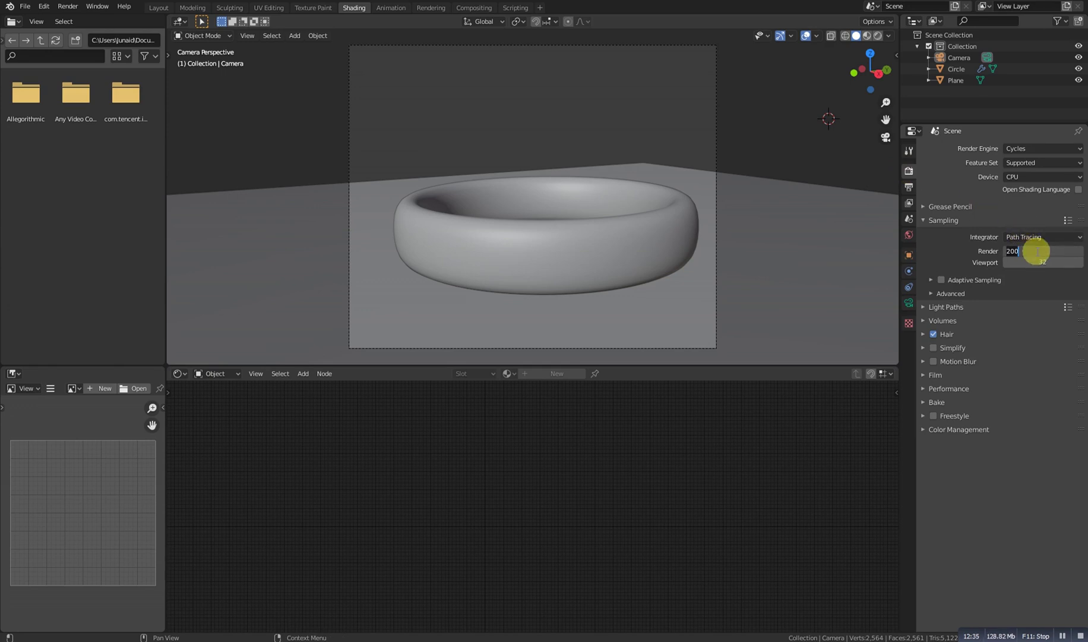
pyautogui.press('Return')
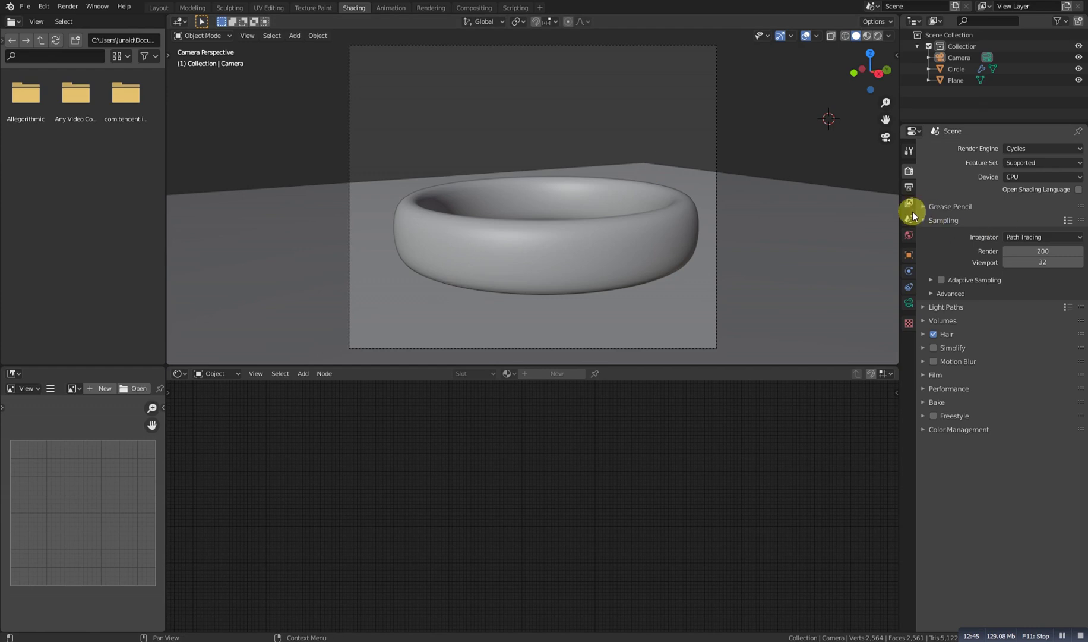
# Step: Render the current frame from the camera and close the render window
pyautogui.scroll(-5, 708, 158)
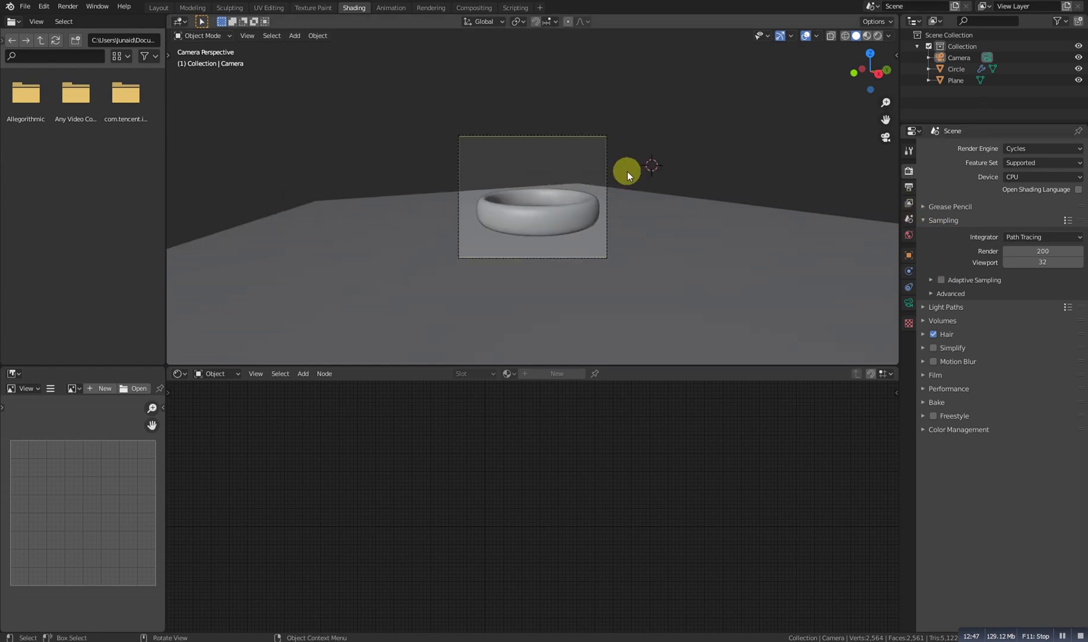
pyautogui.press('F12')
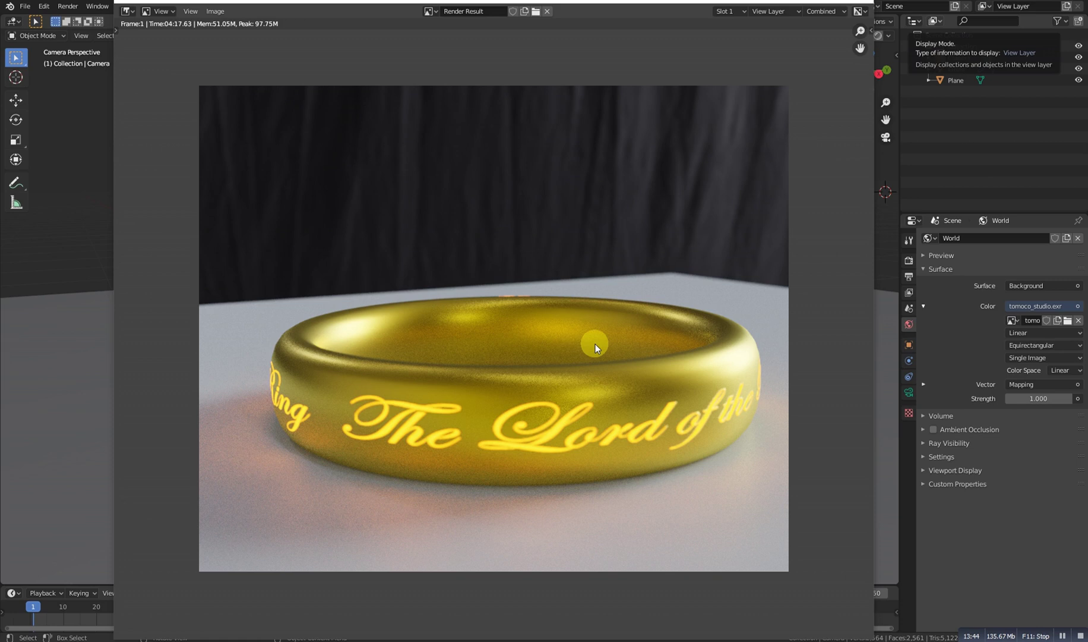
pyautogui.click(859, 2)
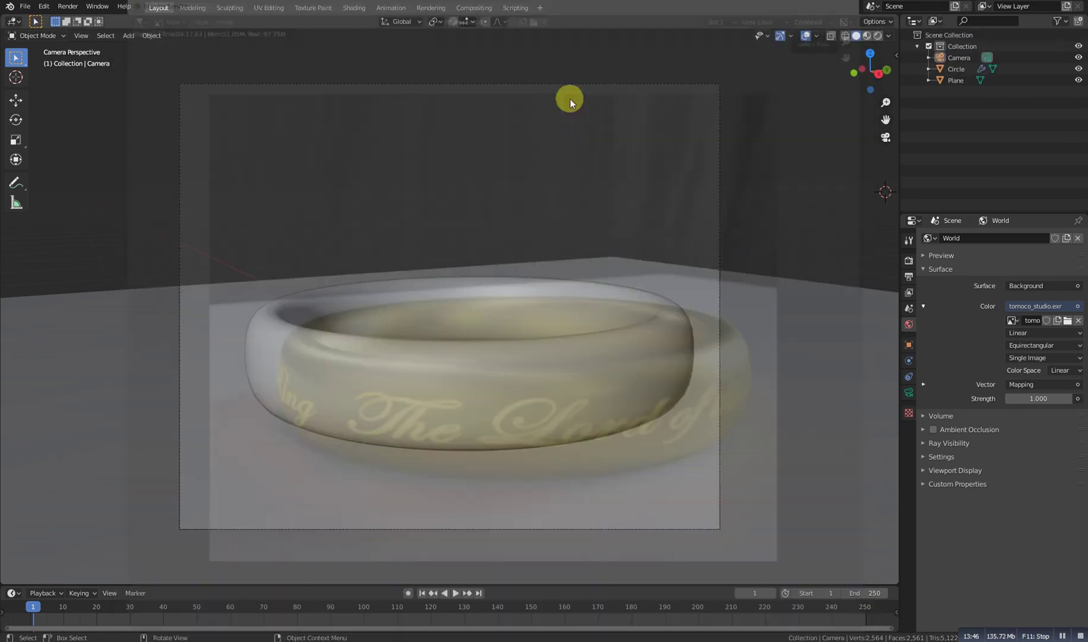
# Step: Switch to the Compositing workspace, move the Render Layers node closer to the Composite node and enable Use Nodes
pyautogui.click(473, 8)
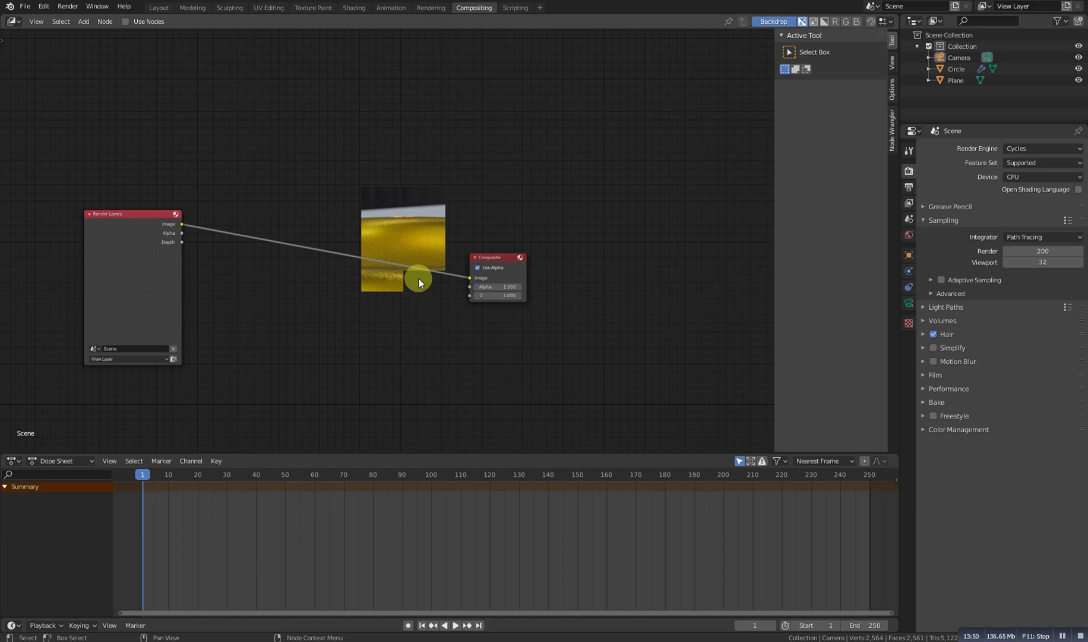
pyautogui.scroll(-1, 223, 188)
pyautogui.moveTo(175, 229); pyautogui.dragTo(243, 235)
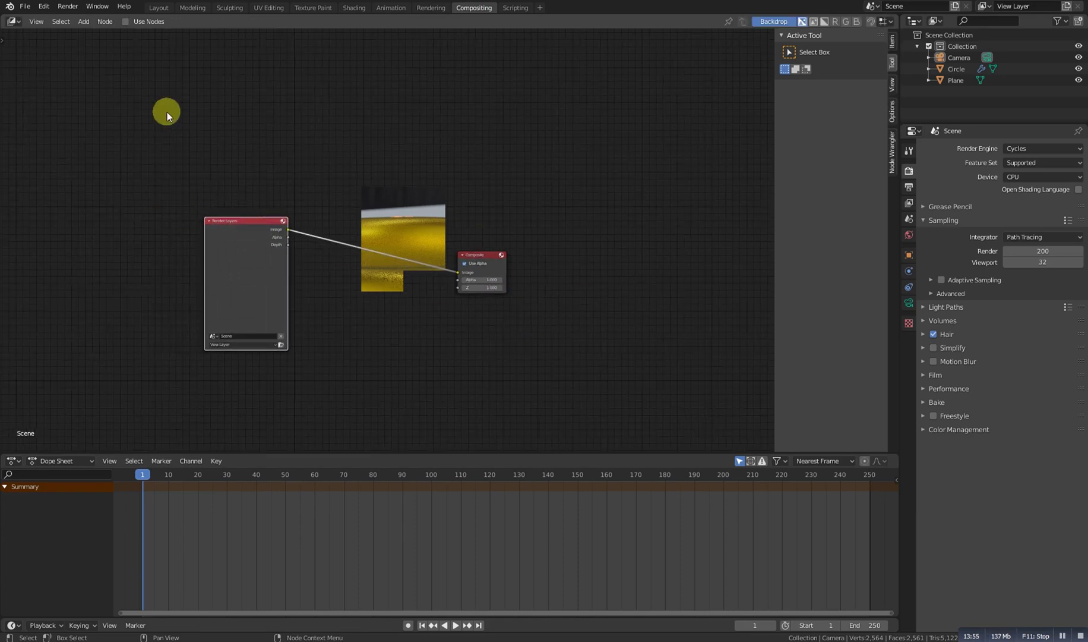
pyautogui.click(125, 21)
# Step: Add a Viewer node below the Composite node and connect the Render Layers Image output to its Image input
pyautogui.hotkey('shift', 'a')
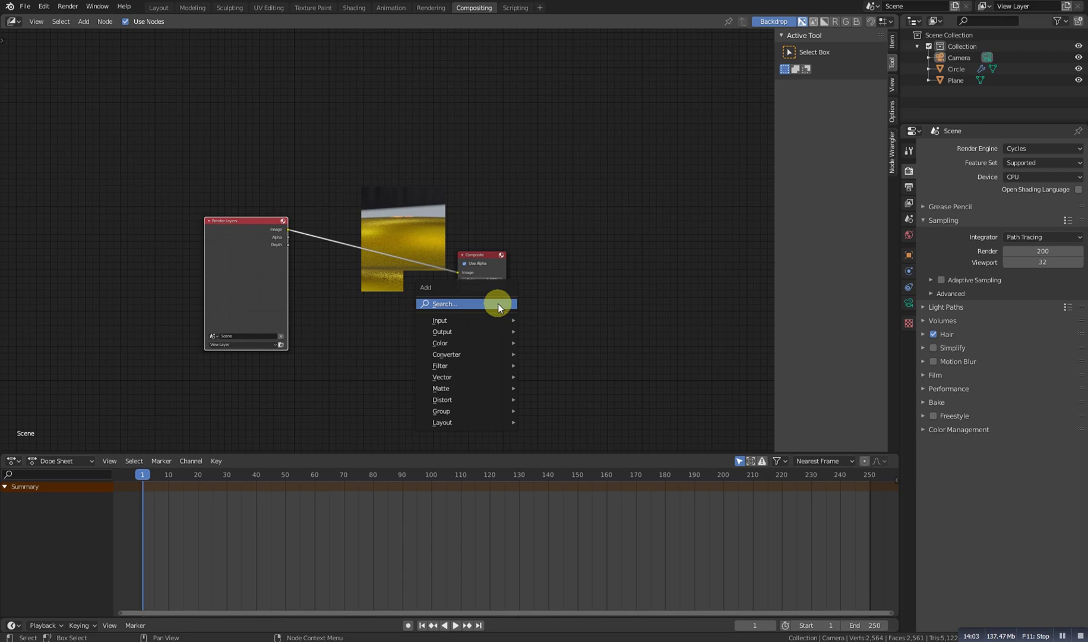
pyautogui.click(498, 303)
pyautogui.write('view')
pyautogui.click(508, 333)
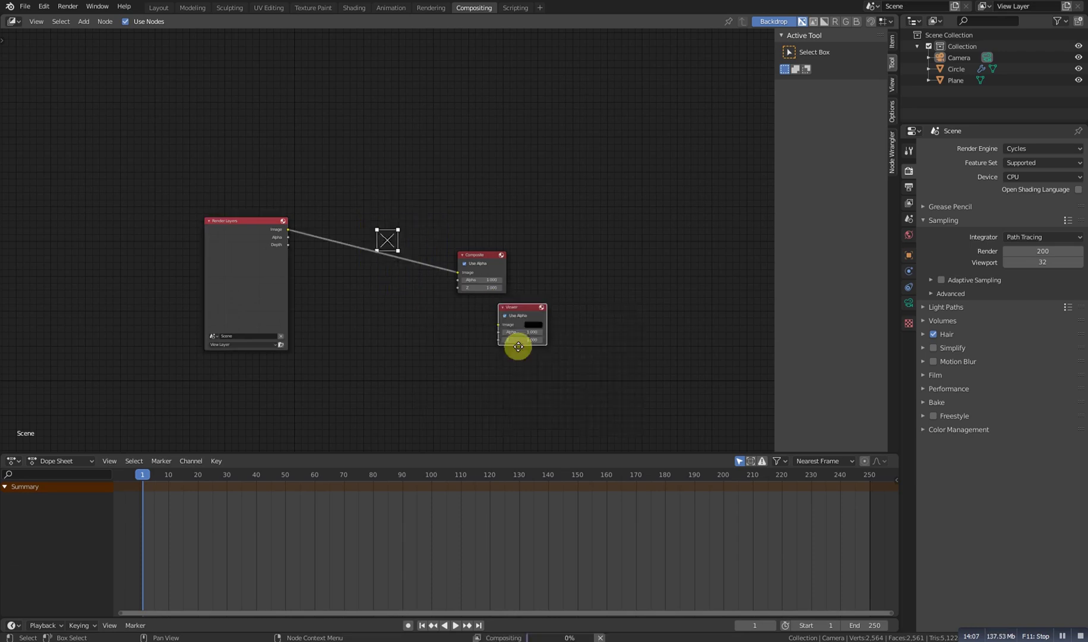
pyautogui.click(479, 339)
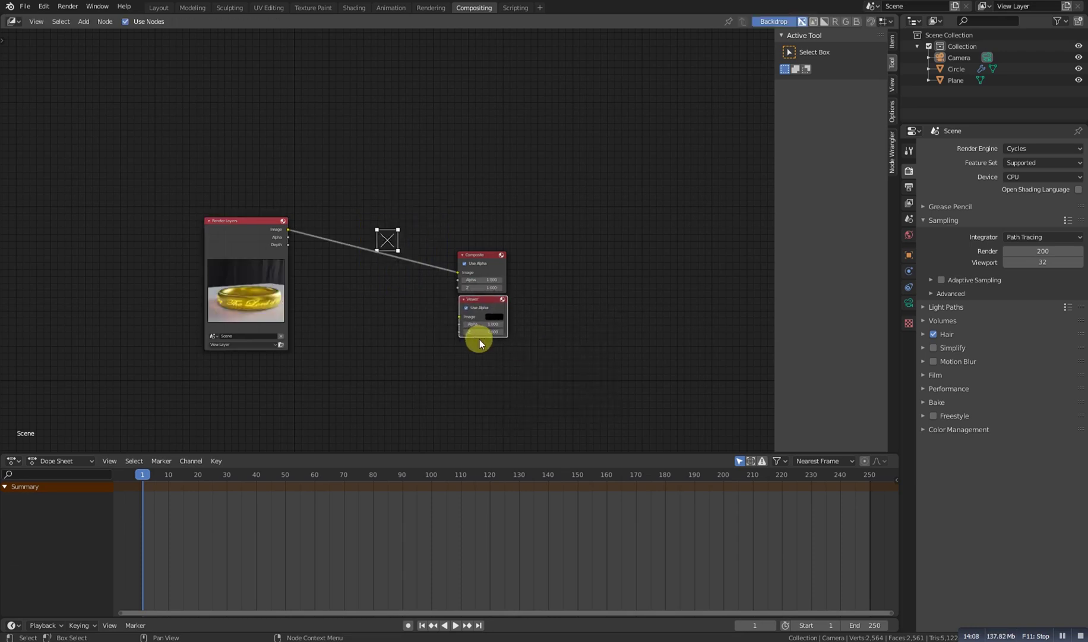
pyautogui.click(290, 233)
pyautogui.moveTo(291, 233); pyautogui.dragTo(462, 315)
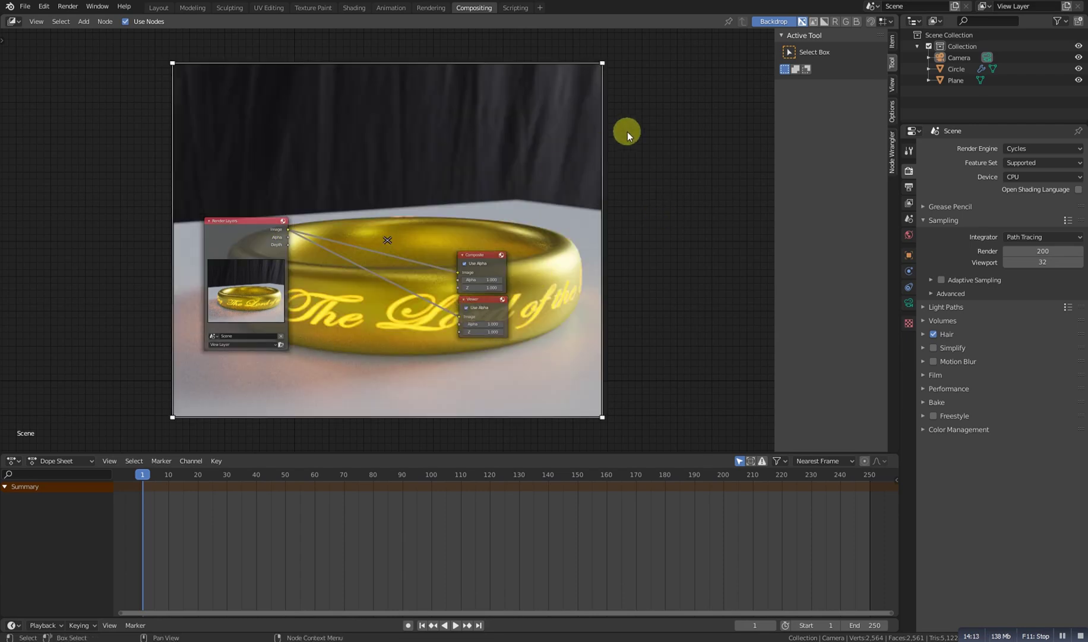
# Step: Add a Glare node on the link between the Render Layers and Viewer nodes
pyautogui.scroll(-1, 461, 208)
pyautogui.moveTo(415, 210); pyautogui.dragTo(451, 246, button='middle')
pyautogui.scroll(1, 463, 255)
pyautogui.scroll(2, 478, 267)
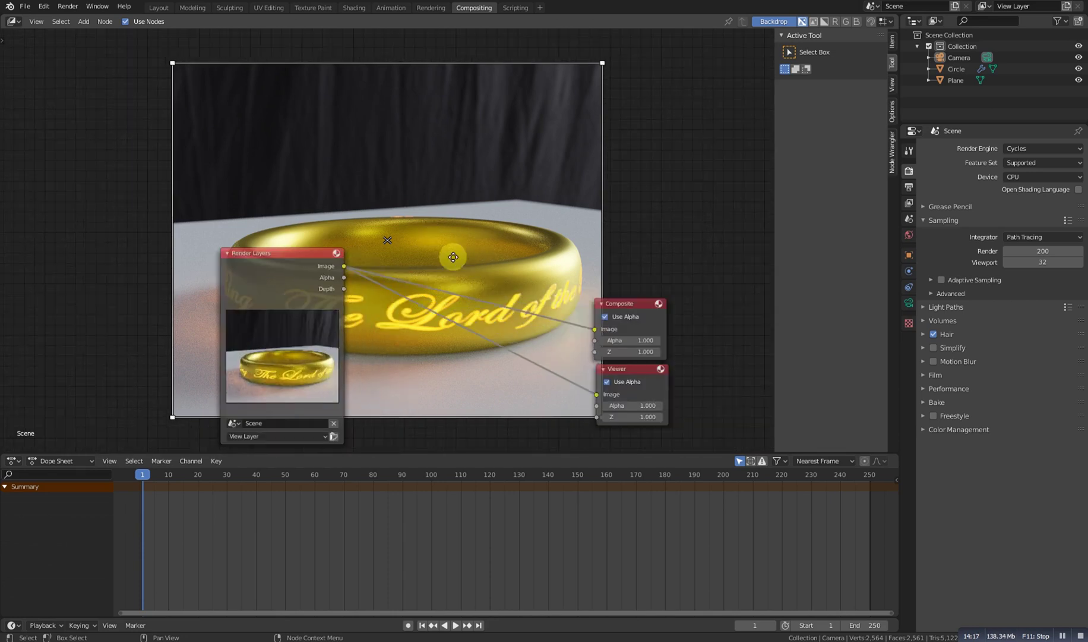
pyautogui.scroll(2, 479, 268)
pyautogui.moveTo(448, 222); pyautogui.dragTo(416, 177, button='middle')
pyautogui.click(420, 303)
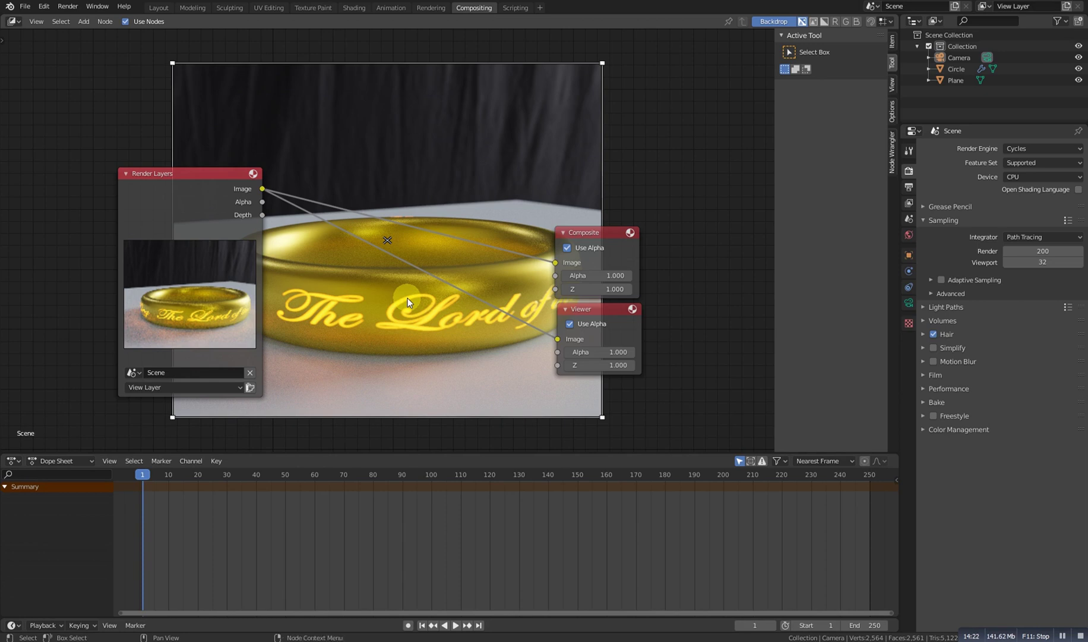
pyautogui.press('shift')
pyautogui.hotkey('shift', 'a')
pyautogui.click(459, 321)
pyautogui.write('gla')
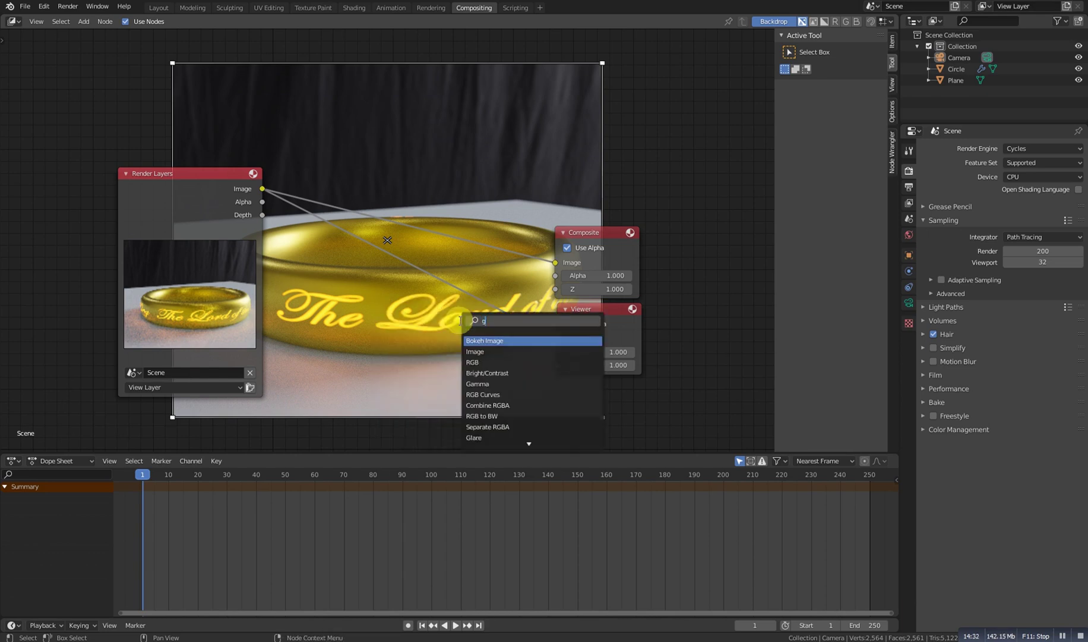
pyautogui.click(475, 340)
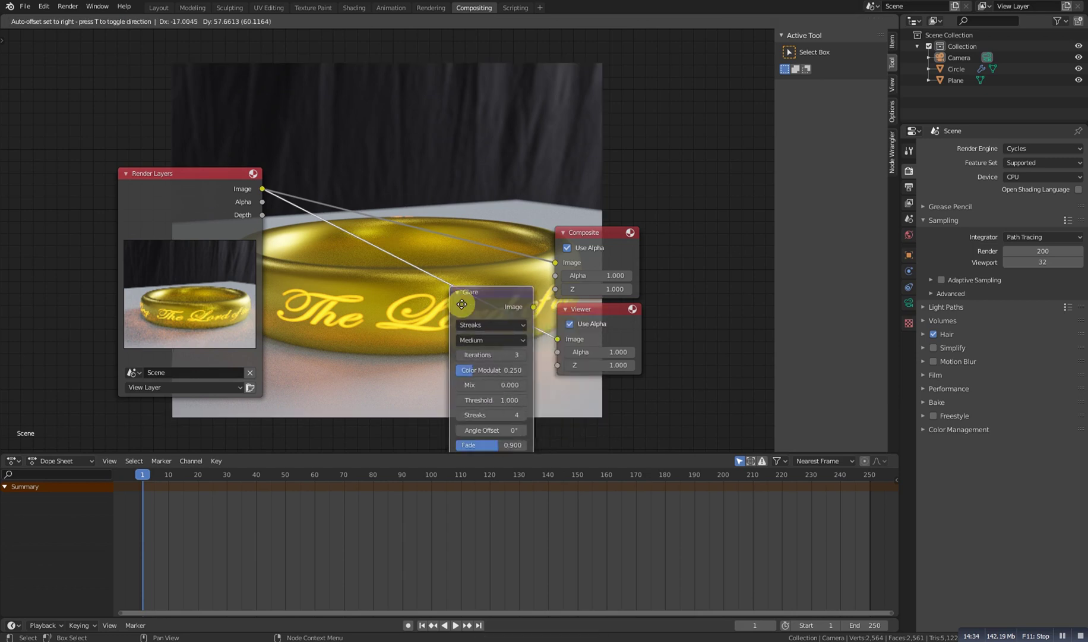
pyautogui.click(416, 329)
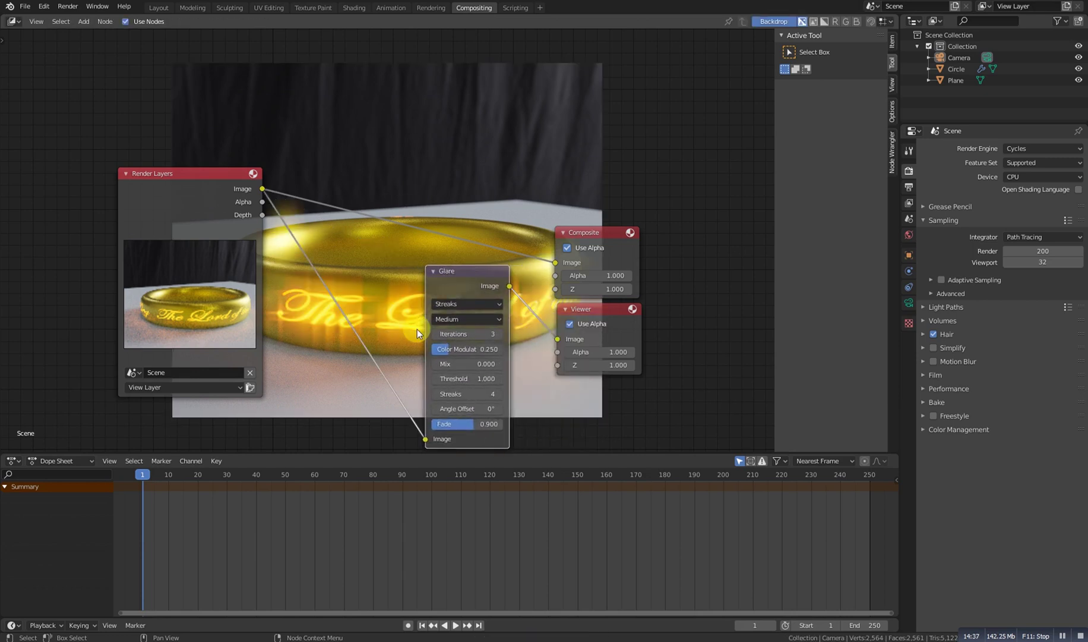
# Step: Set the Glare node's type to Fog Glow
pyautogui.scroll(-3, 365, 304)
pyautogui.moveTo(333, 370); pyautogui.dragTo(363, 345, button='middle')
pyautogui.scroll(3, 365, 343)
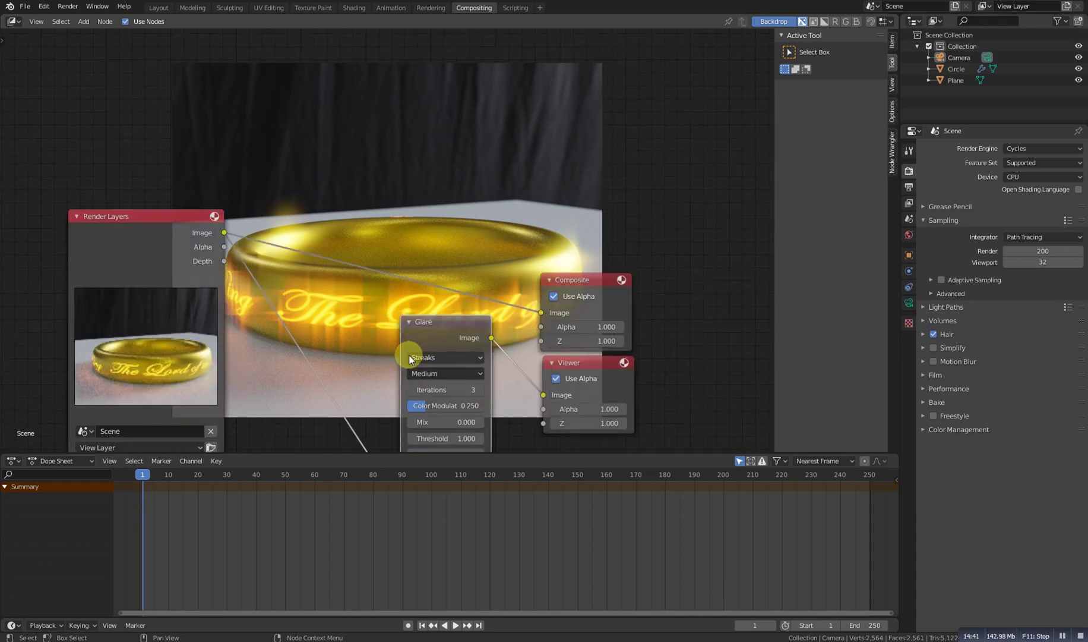
pyautogui.click(434, 357)
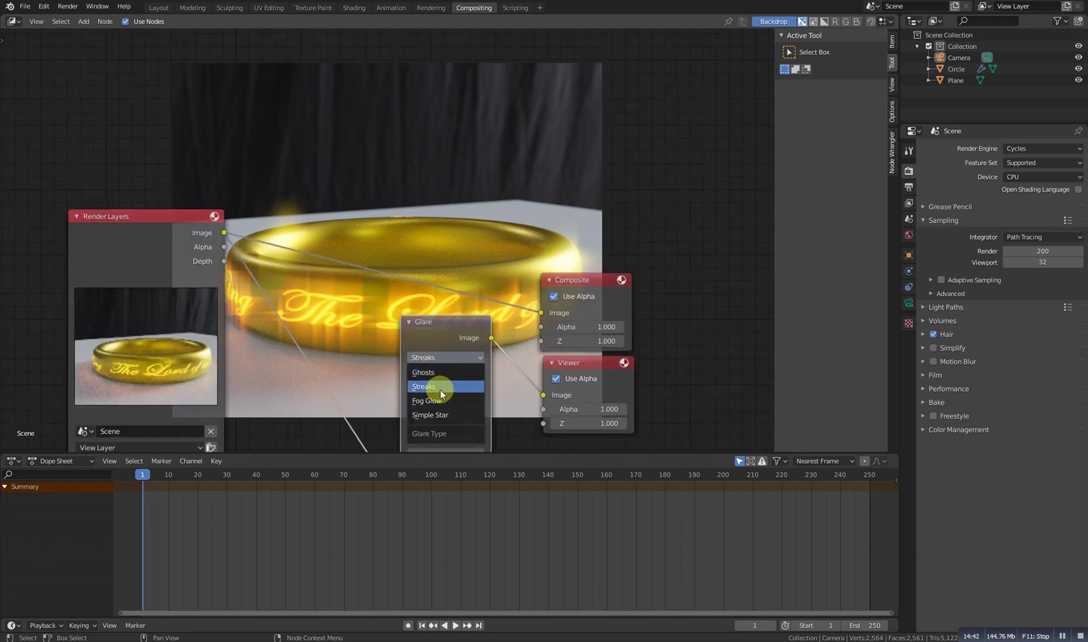
pyautogui.click(440, 399)
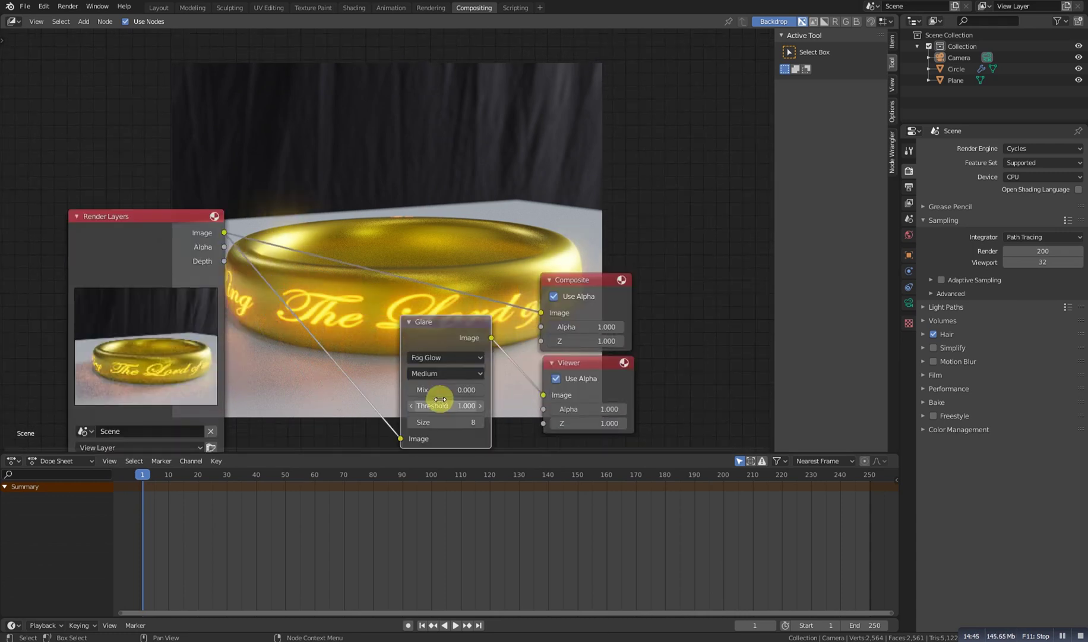
# Step: Set the Glare node's Mix to 0.1 and its Size to 9
pyautogui.scroll(-3, 370, 312)
pyautogui.scroll(4, 374, 324)
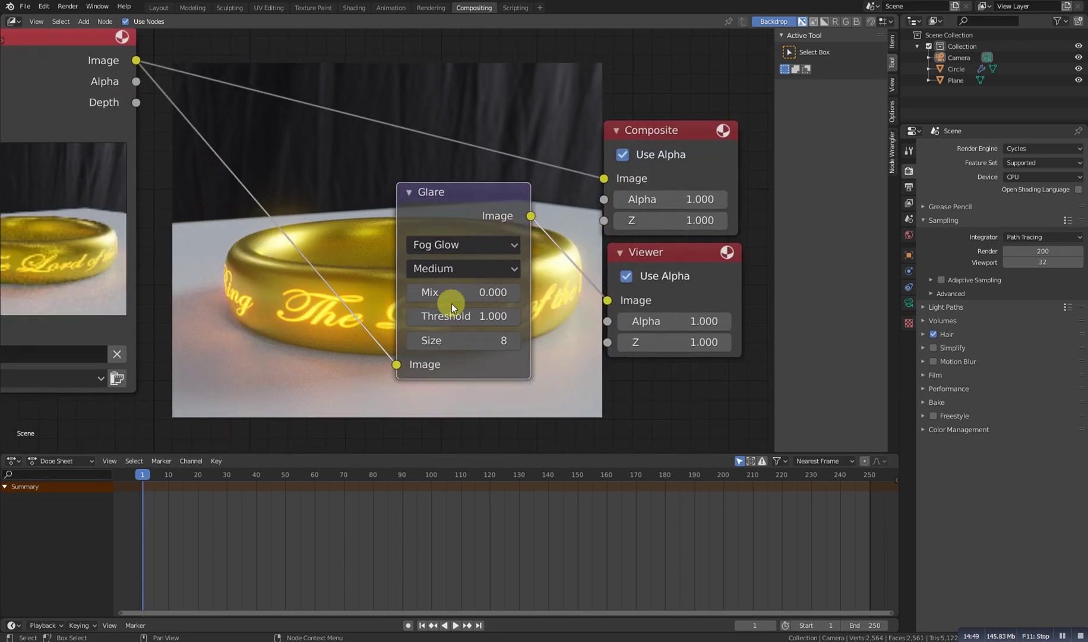
pyautogui.click(466, 292)
pyautogui.write('.1')
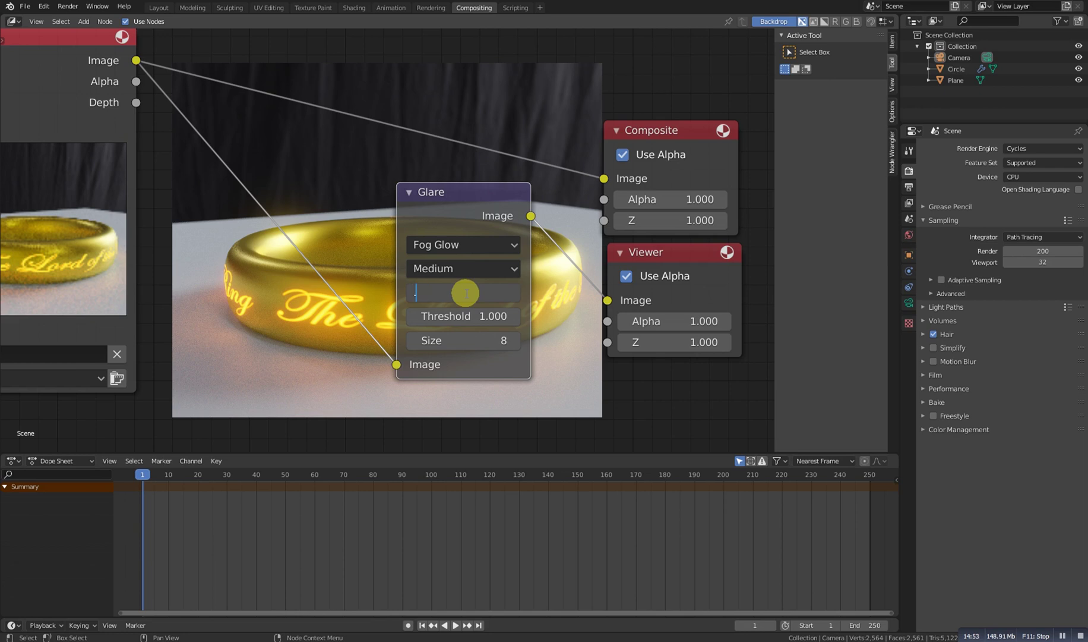
pyautogui.press('Return')
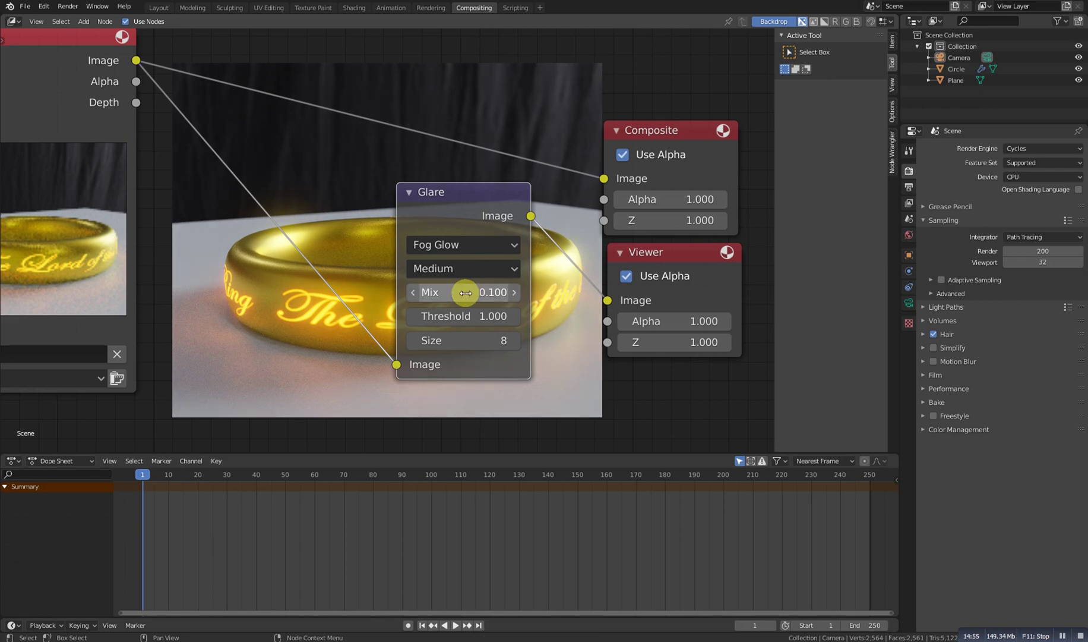
pyautogui.scroll(-1, 362, 310)
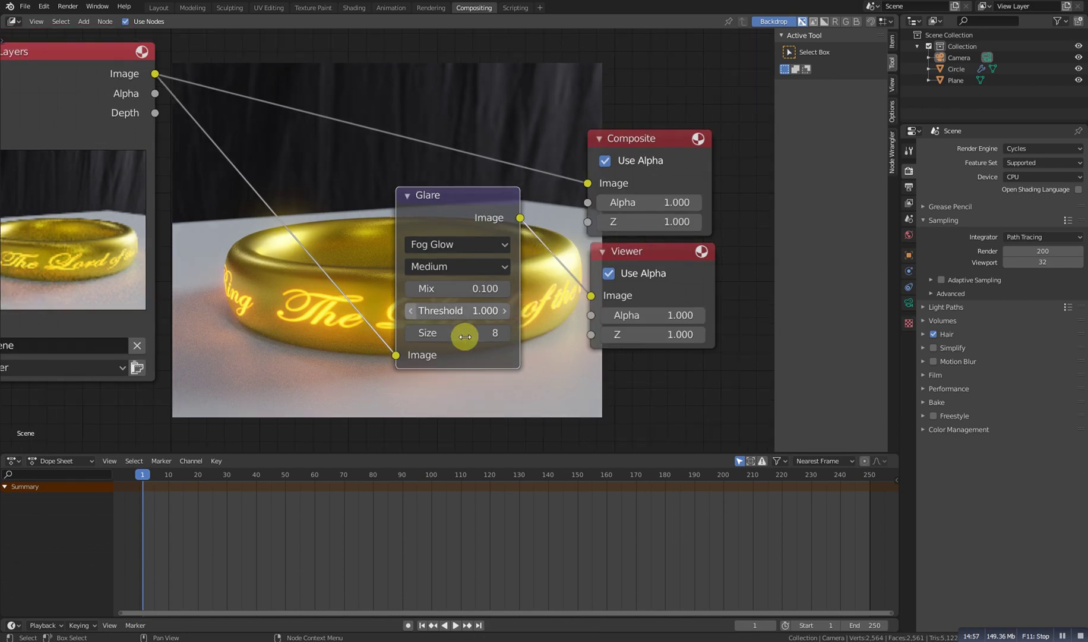
pyautogui.click(507, 333)
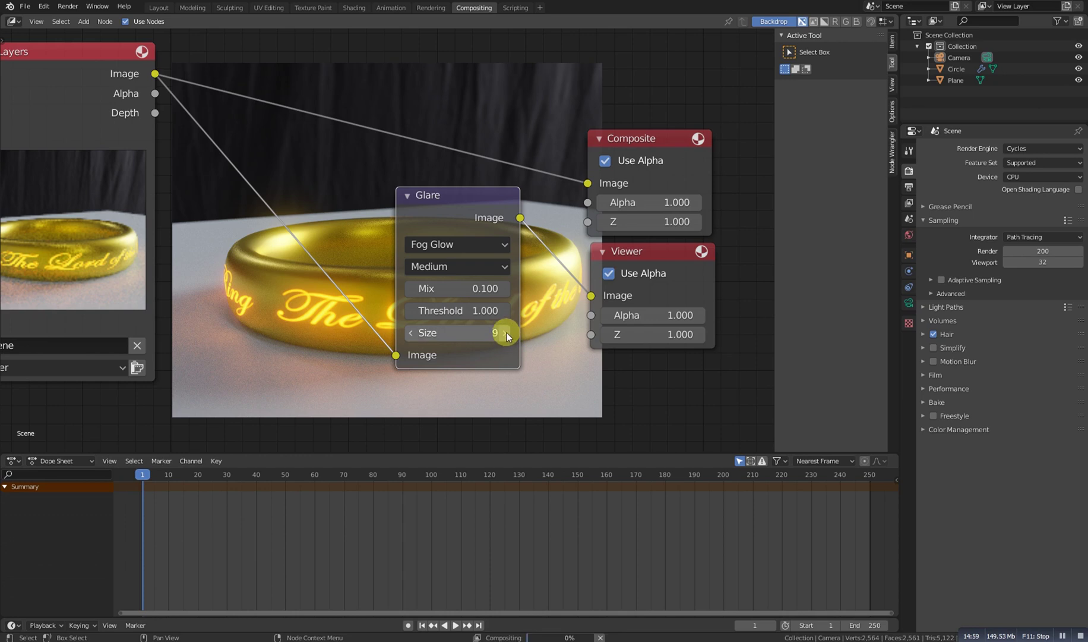
# Step: Try the High and Low quality options on the Glare node to compare the glow
pyautogui.click(480, 267)
pyautogui.click(440, 326)
pyautogui.click(463, 269)
pyautogui.click(460, 282)
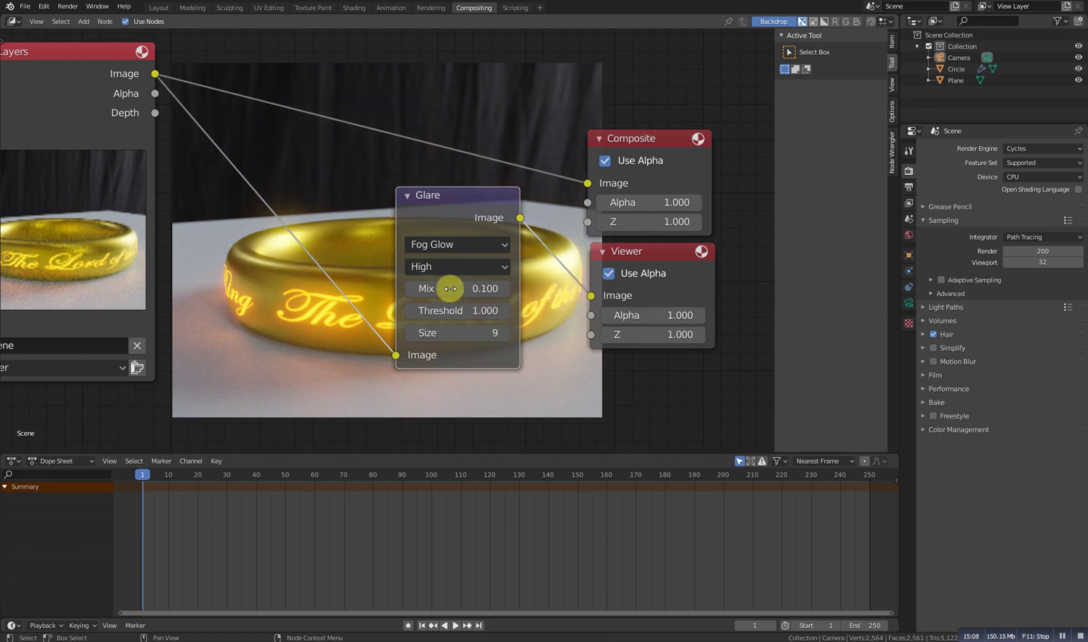
pyautogui.click(446, 266)
pyautogui.click(429, 326)
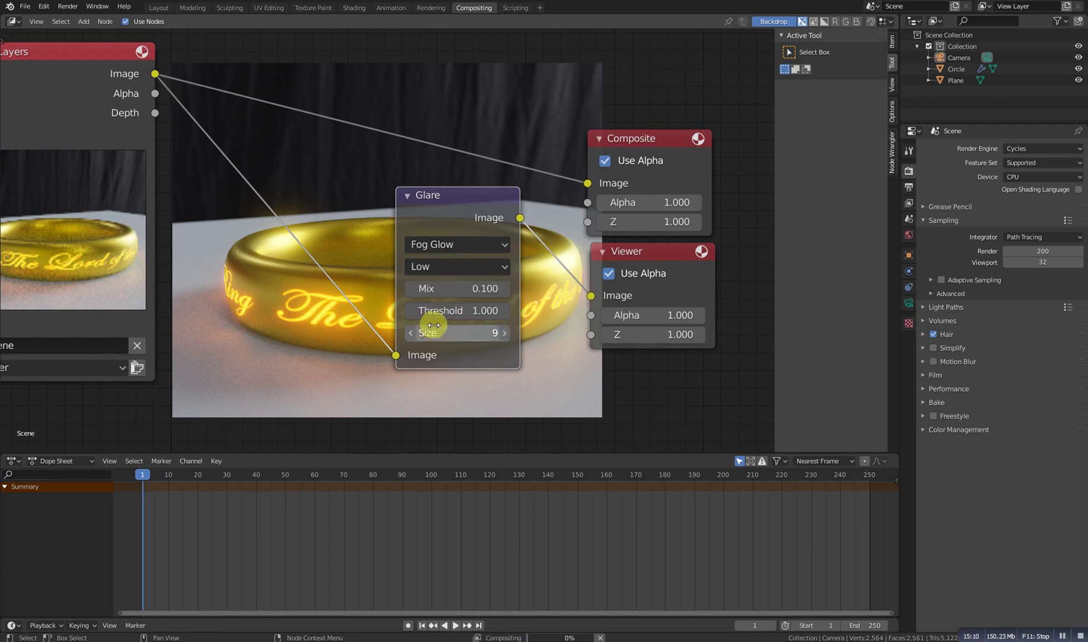
# Step: Set the Glare node's quality to High
pyautogui.scroll(-3, 406, 325)
pyautogui.moveTo(339, 329); pyautogui.dragTo(374, 382, button='middle')
pyautogui.click(420, 317)
pyautogui.click(425, 327)
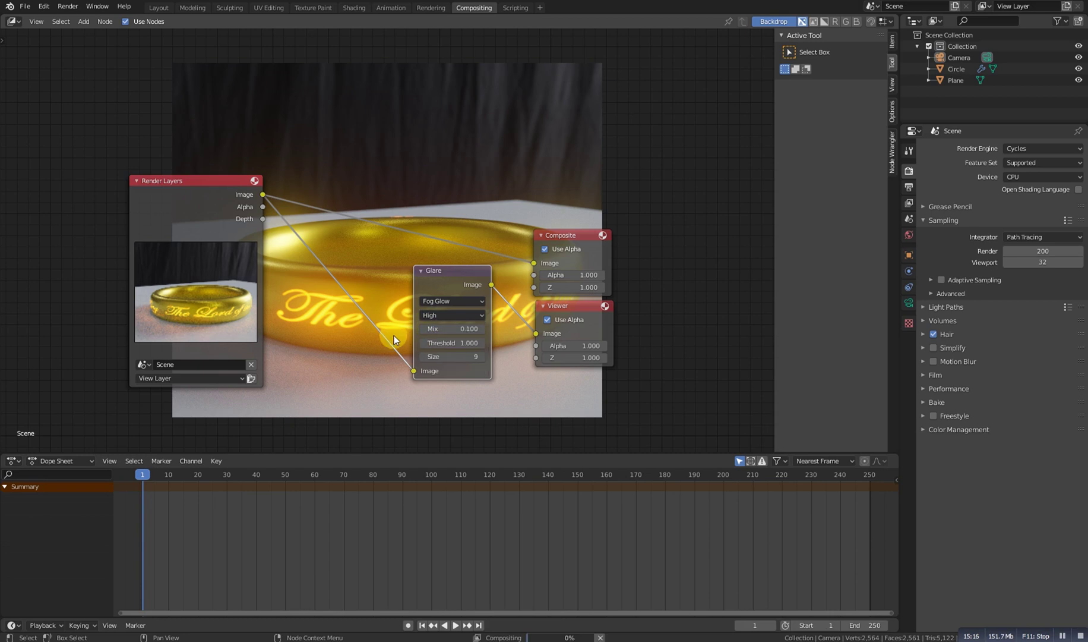
# Step: Add a Denoise node on the link between the Glare and Viewer nodes
pyautogui.scroll(-1, 410, 327)
pyautogui.scroll(-2, 377, 394)
pyautogui.moveTo(376, 393); pyautogui.dragTo(399, 340, button='middle')
pyautogui.scroll(-1, 400, 339)
pyautogui.scroll(2, 404, 323)
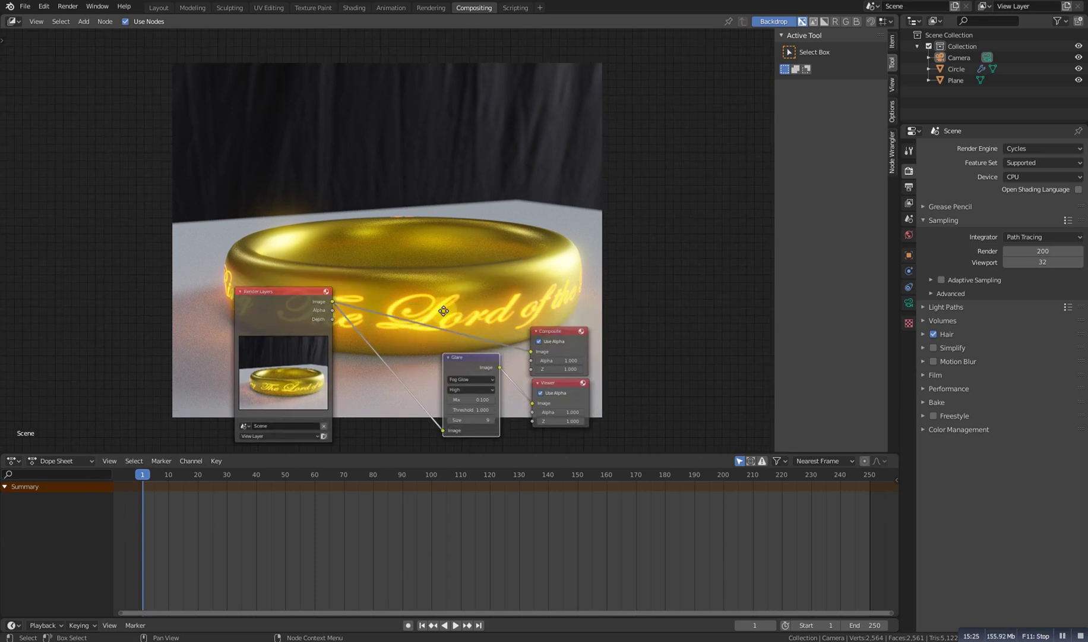
pyautogui.scroll(2, 457, 291)
pyautogui.hotkey('shift', 'a')
pyautogui.click(444, 306)
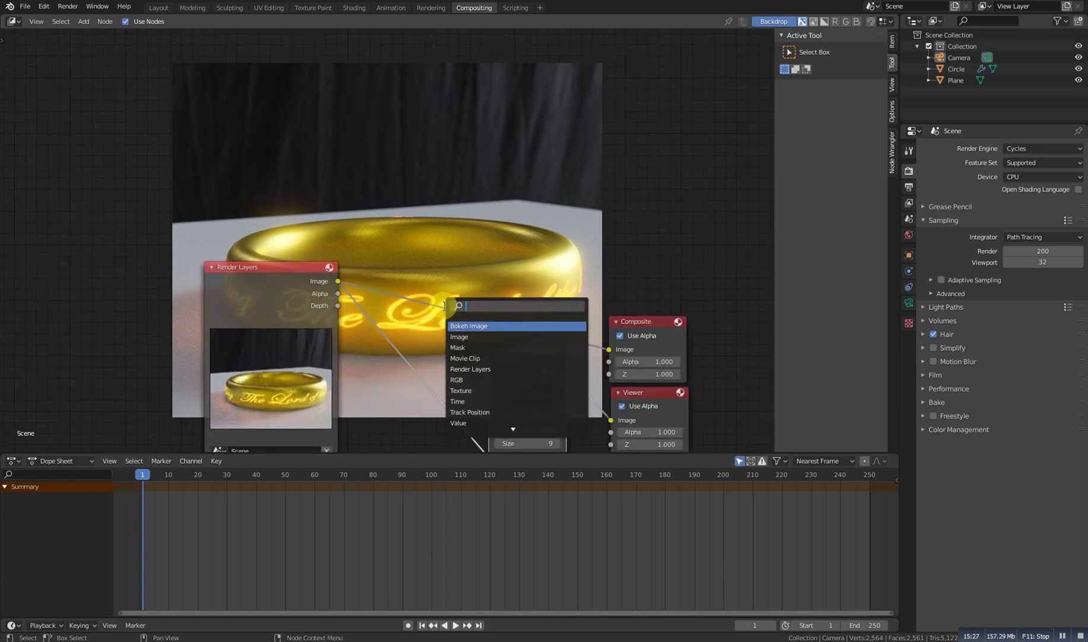
pyautogui.write('den')
pyautogui.click(472, 327)
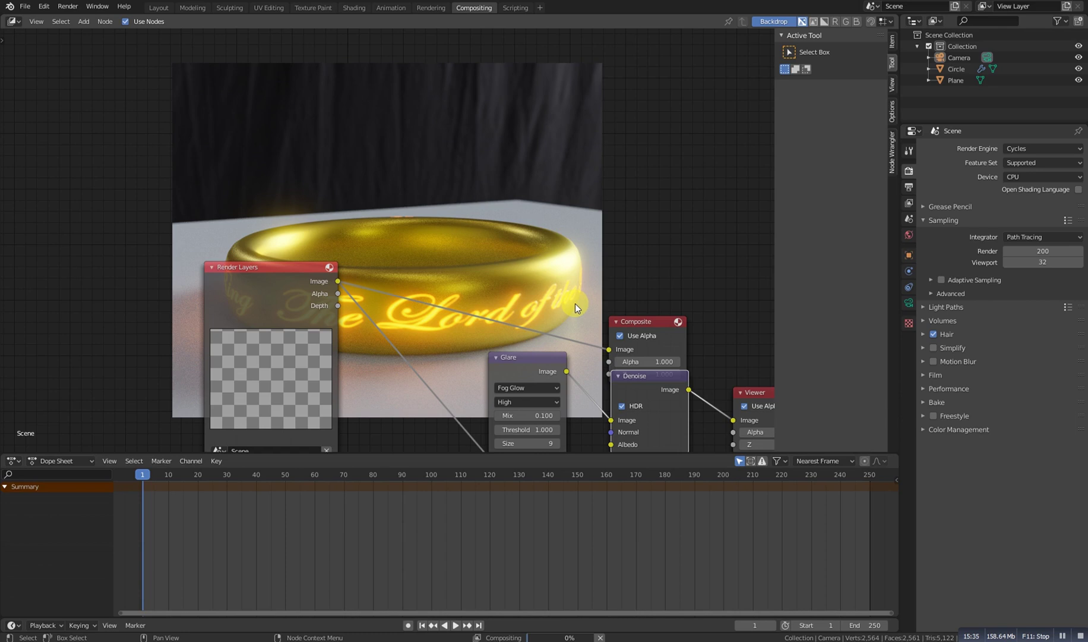
pyautogui.click(473, 289)
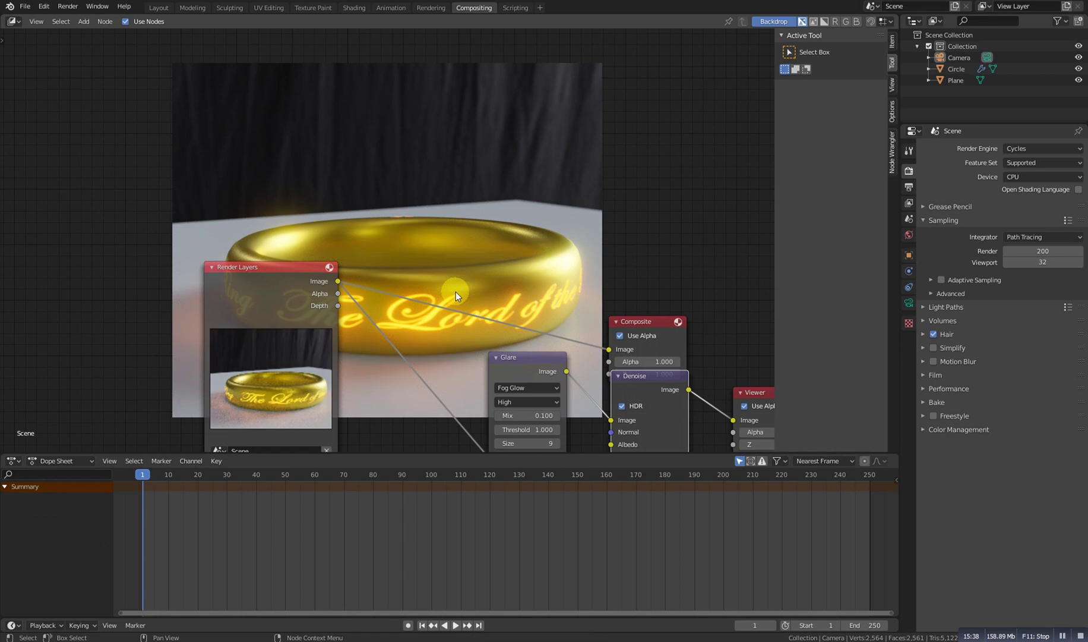
pyautogui.scroll(-3, 440, 294)
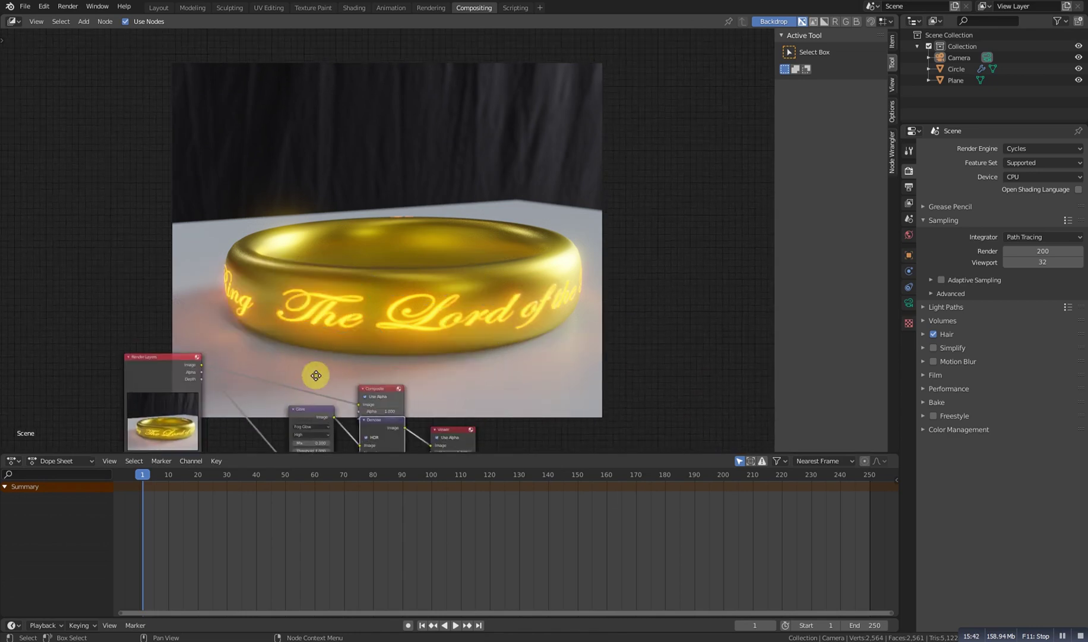
pyautogui.moveTo(314, 374); pyautogui.dragTo(360, 277, button='middle')
pyautogui.scroll(-2, 308, 303)
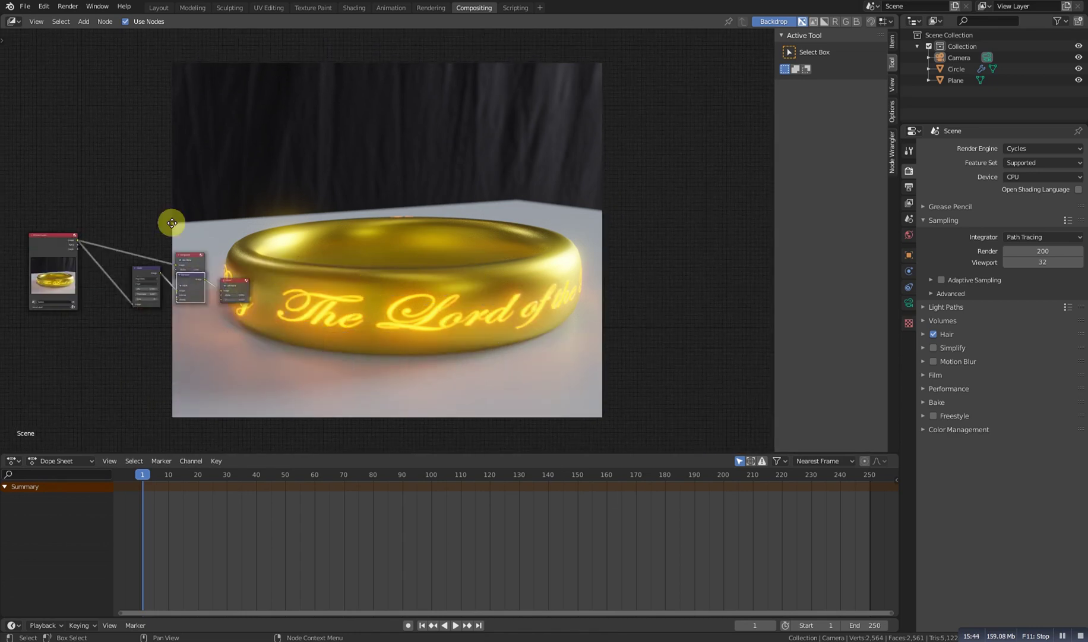